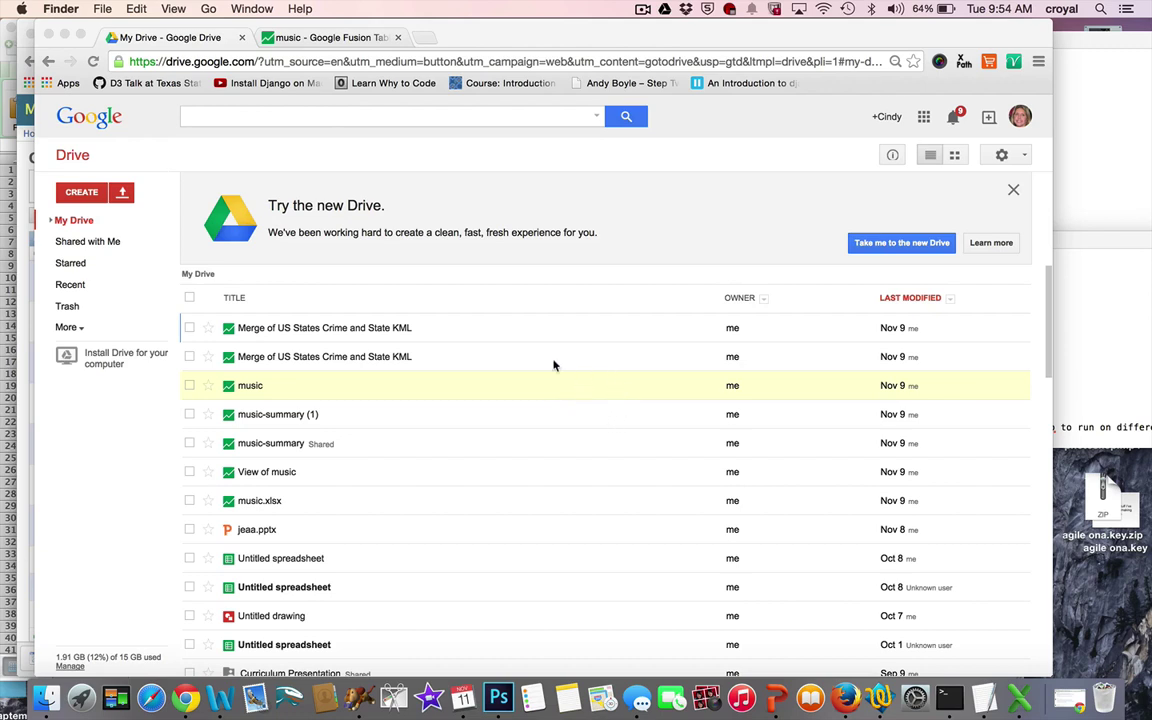
left_click(82, 200)
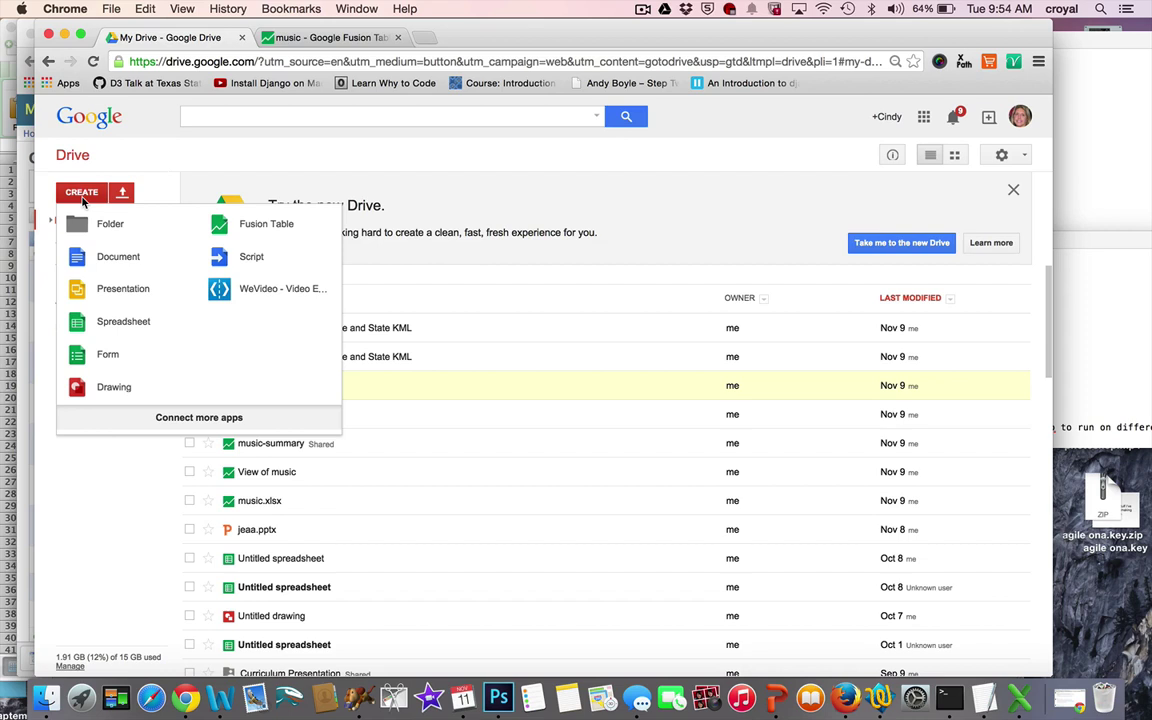
left_click(662, 231)
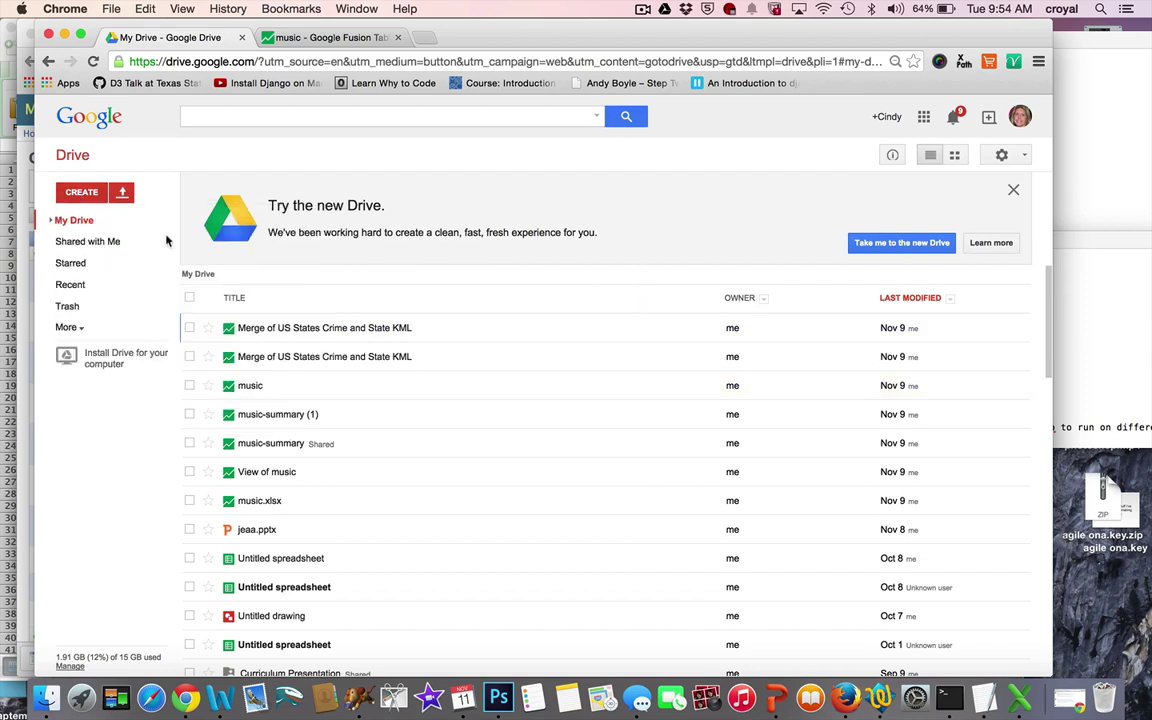
left_click(84, 193)
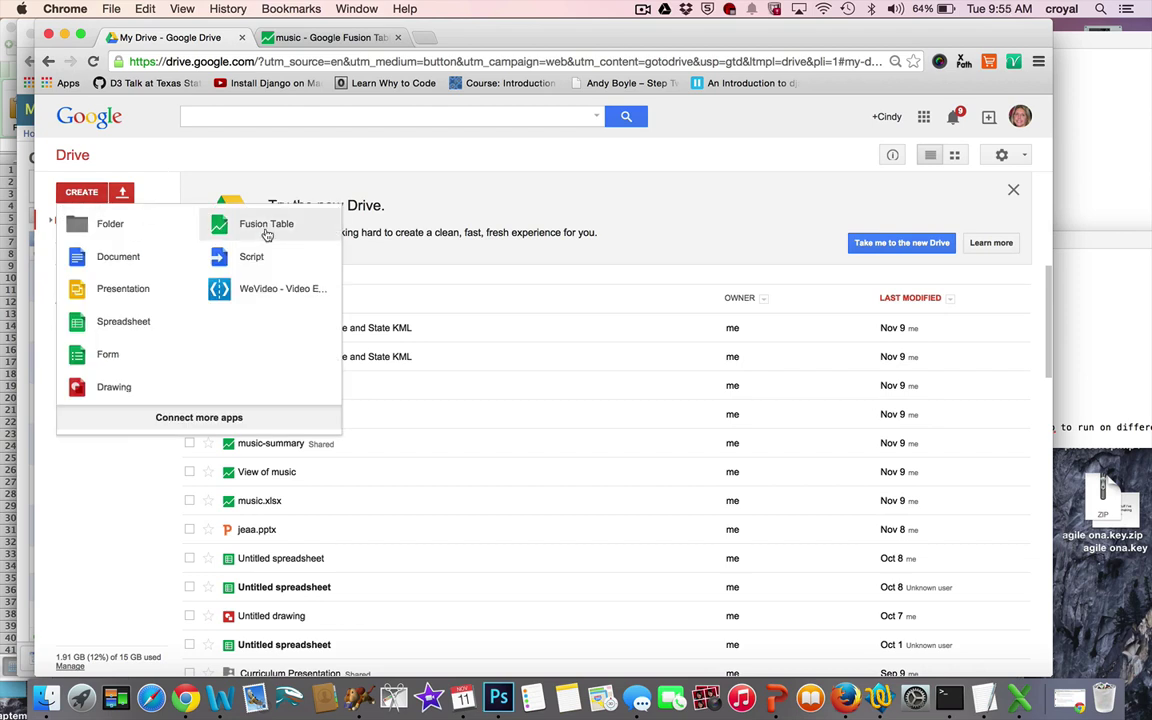
left_click(612, 226)
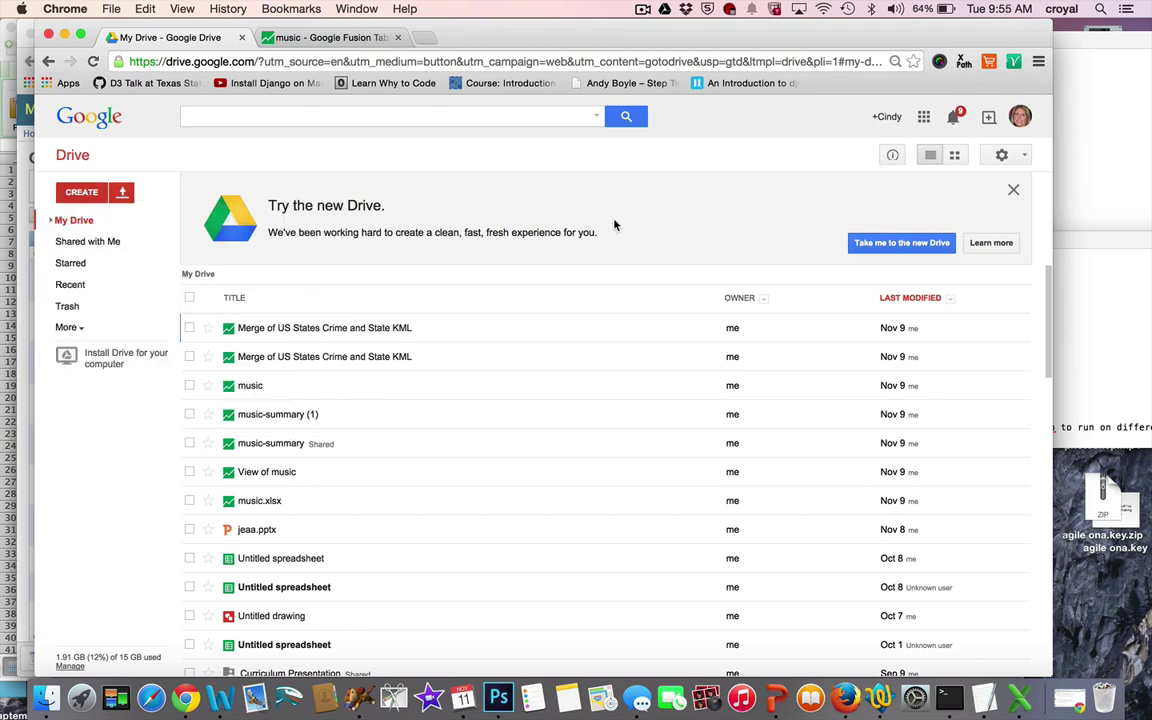
Switch to Excel and look over the columns and rows of music.xlsx and the available data commands.
left_click(1020, 699)
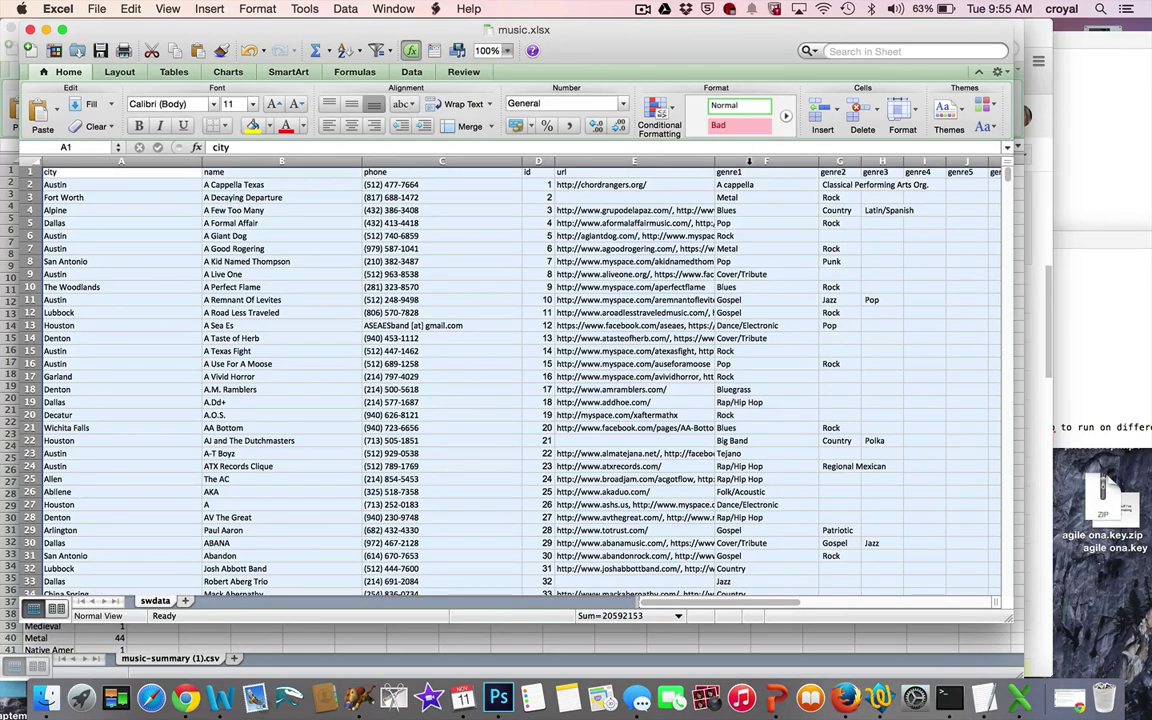
left_click(348, 9)
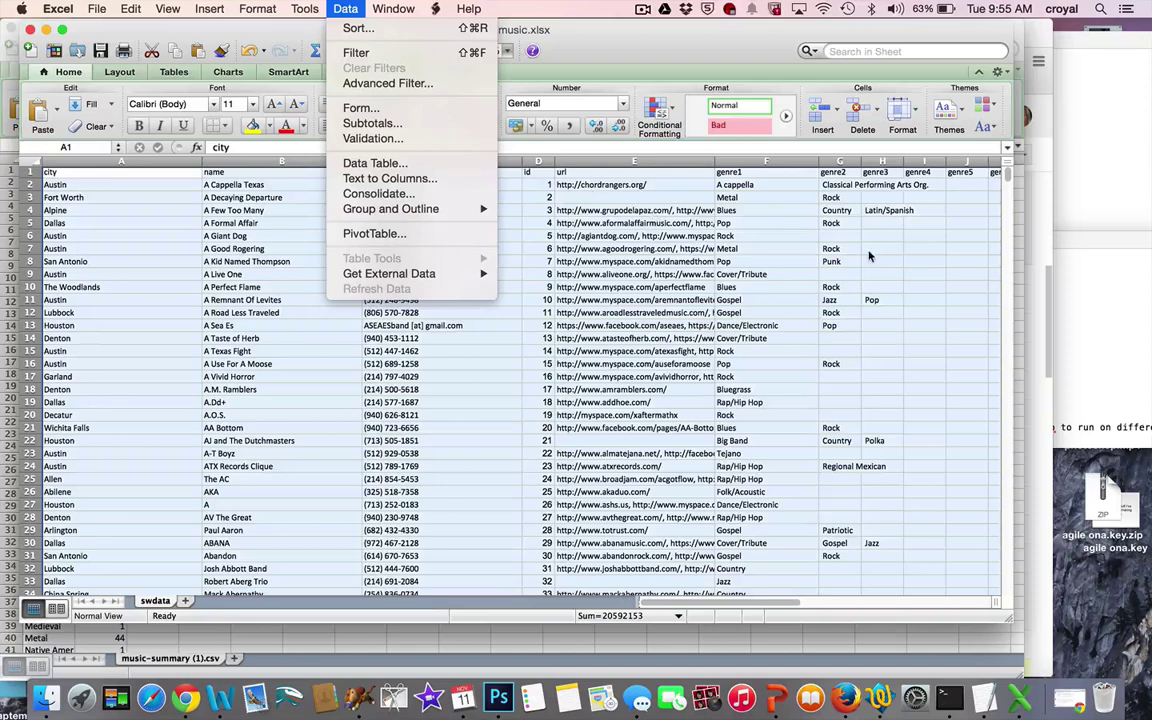
left_click(915, 358)
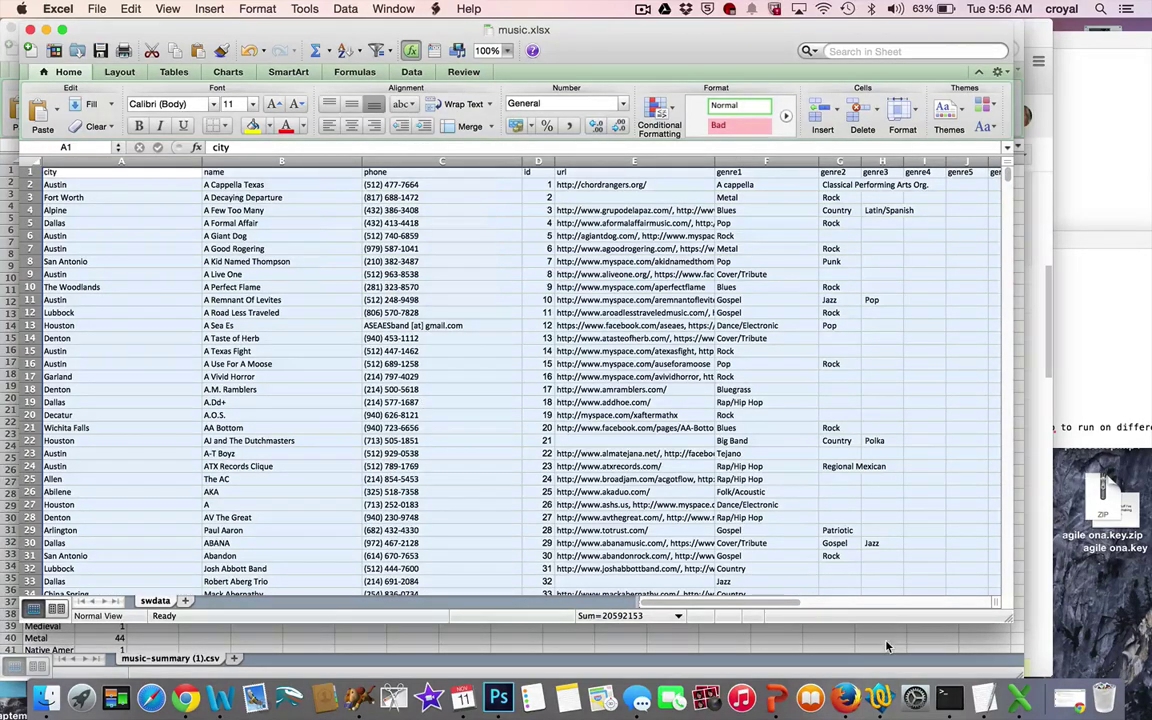
Switch to Chrome and start a new Fusion Table from Google Drive.
left_click(187, 703)
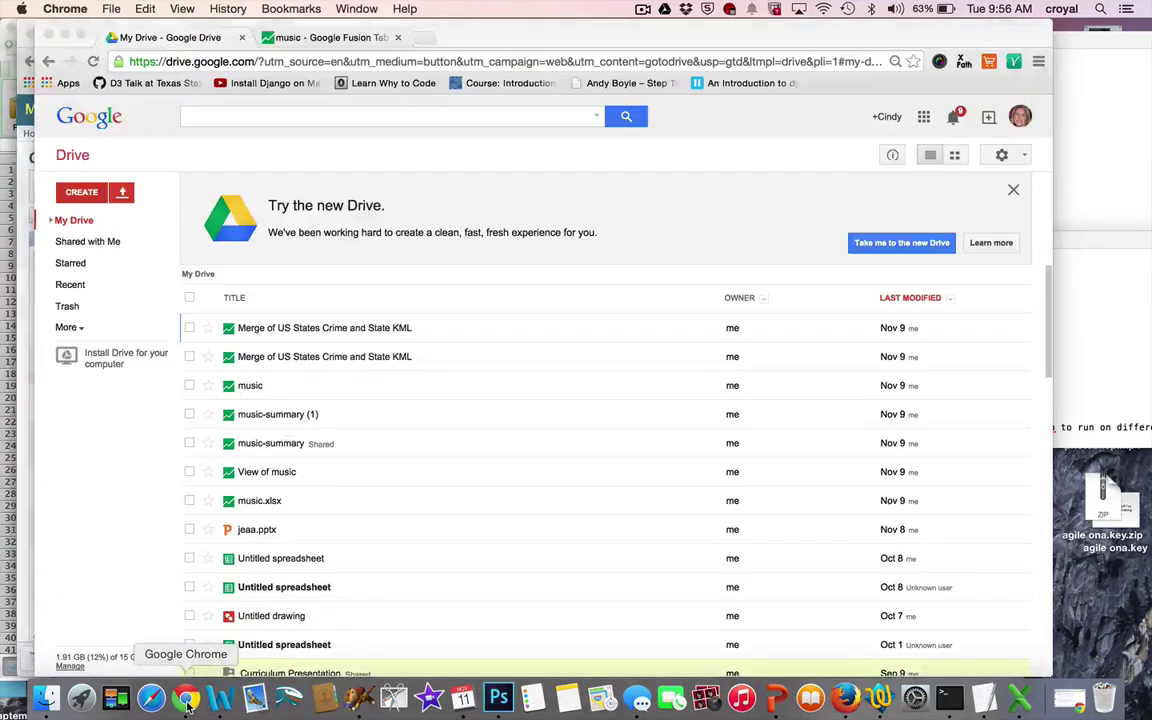
left_click(84, 193)
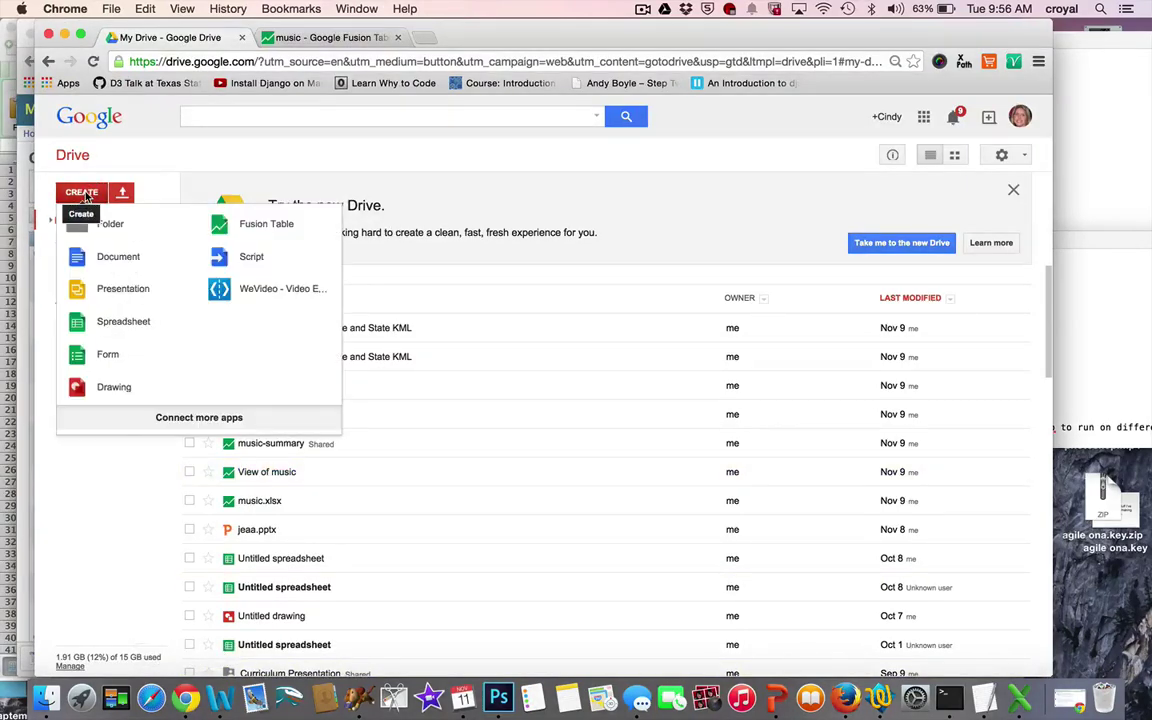
left_click(291, 230)
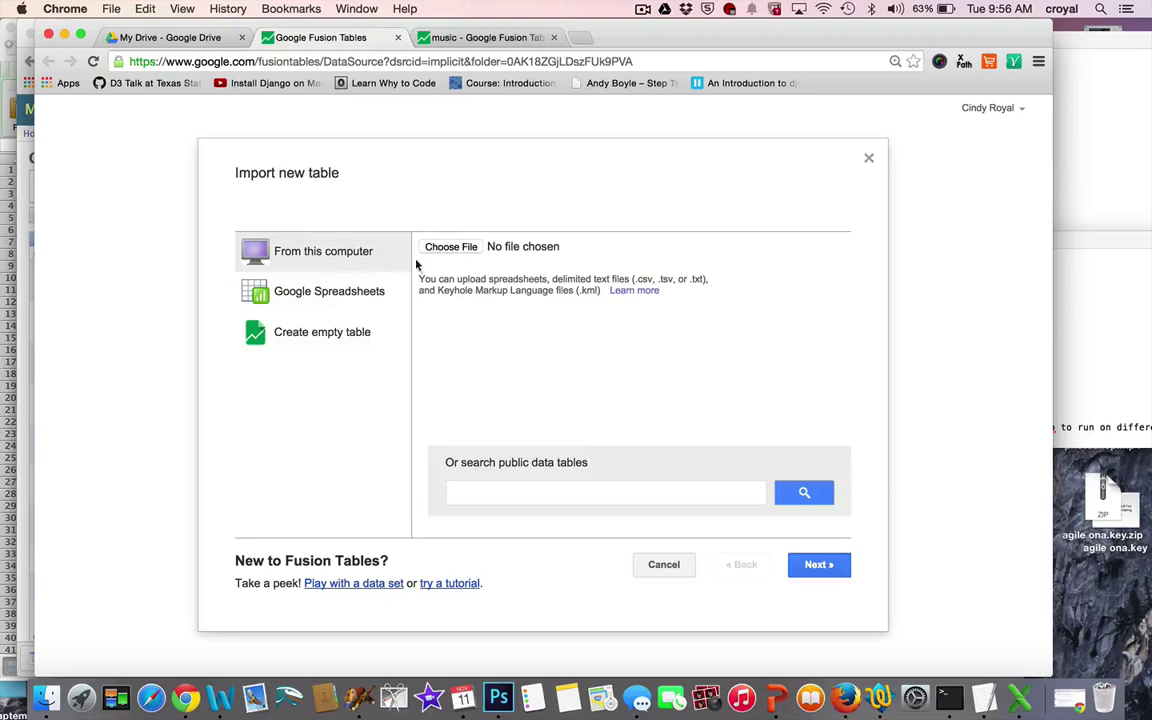
left_click(453, 247)
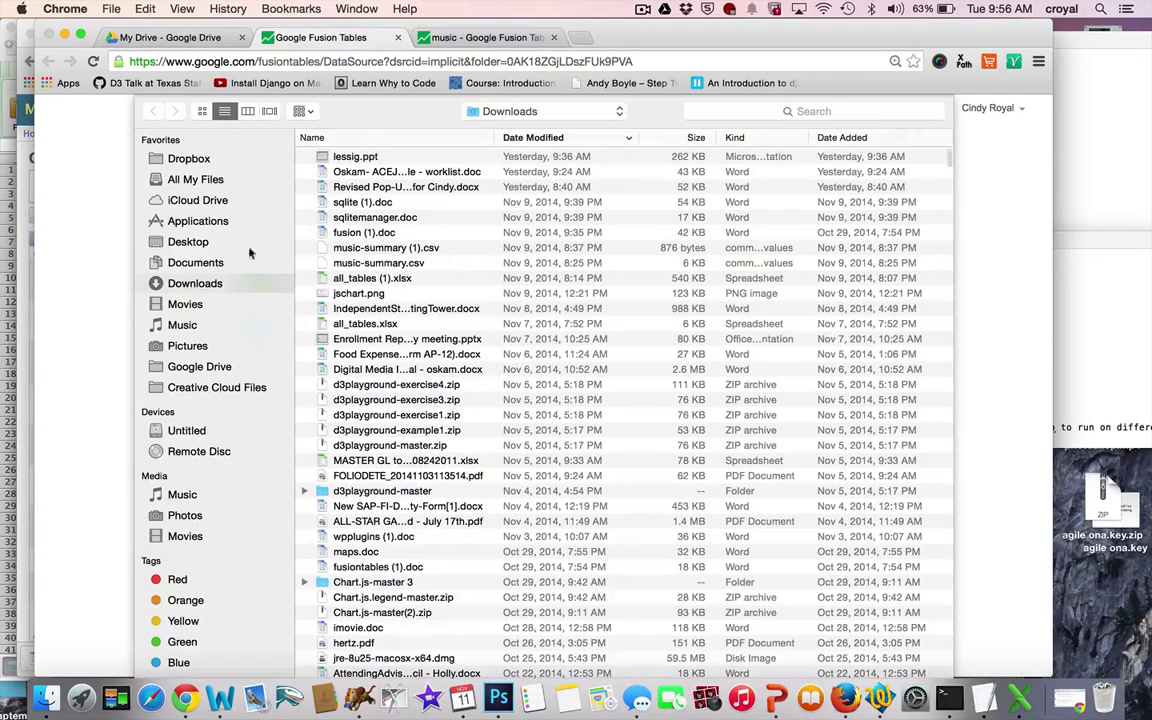
left_click(199, 266)
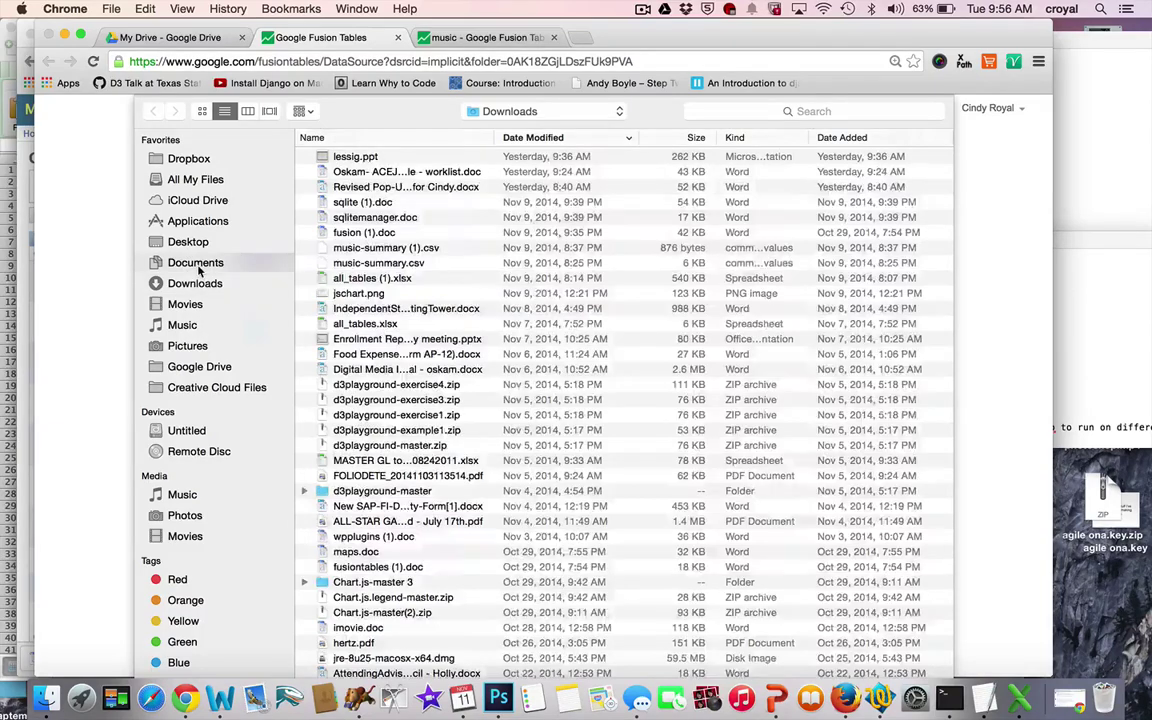
left_click(387, 158)
double_click(387, 158)
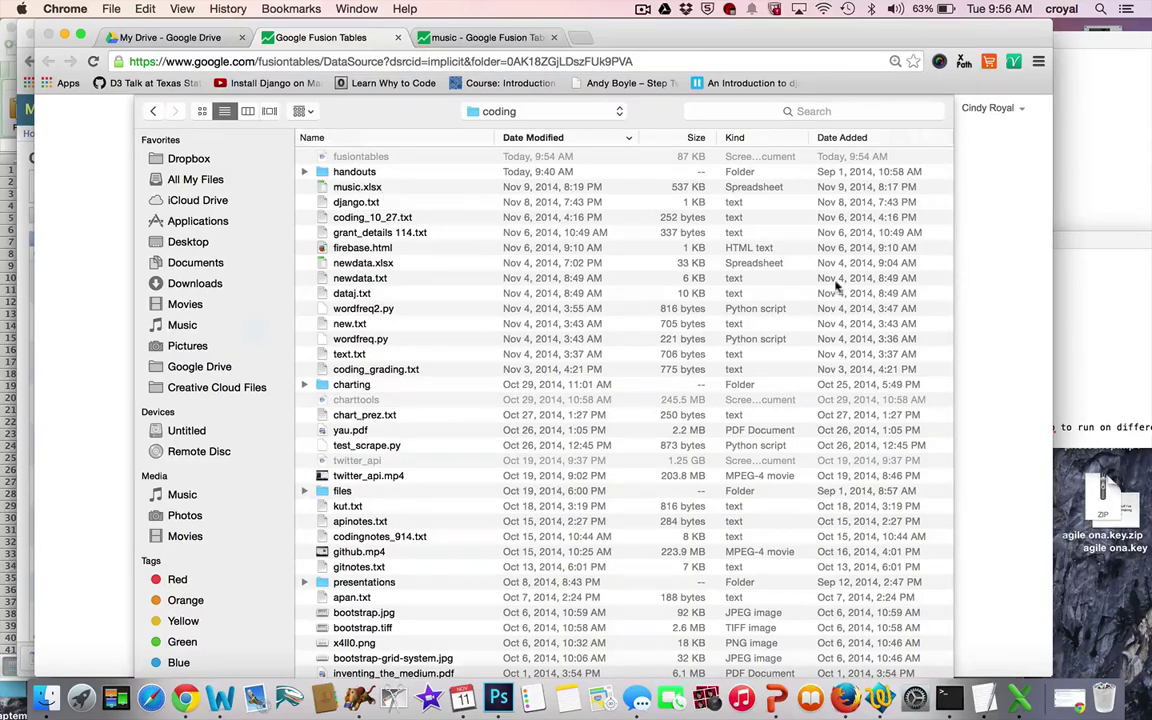
key("Escape")
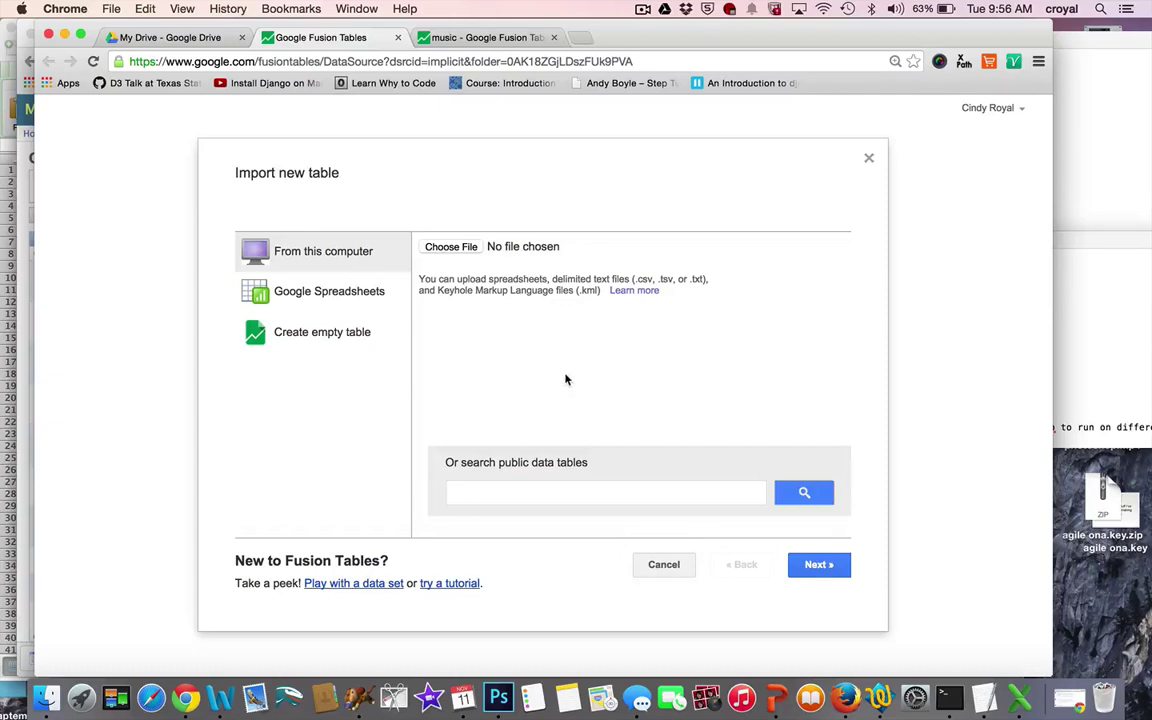
Cancel the new table import, dismiss the Drive notice and open the existing music table.
left_click(663, 566)
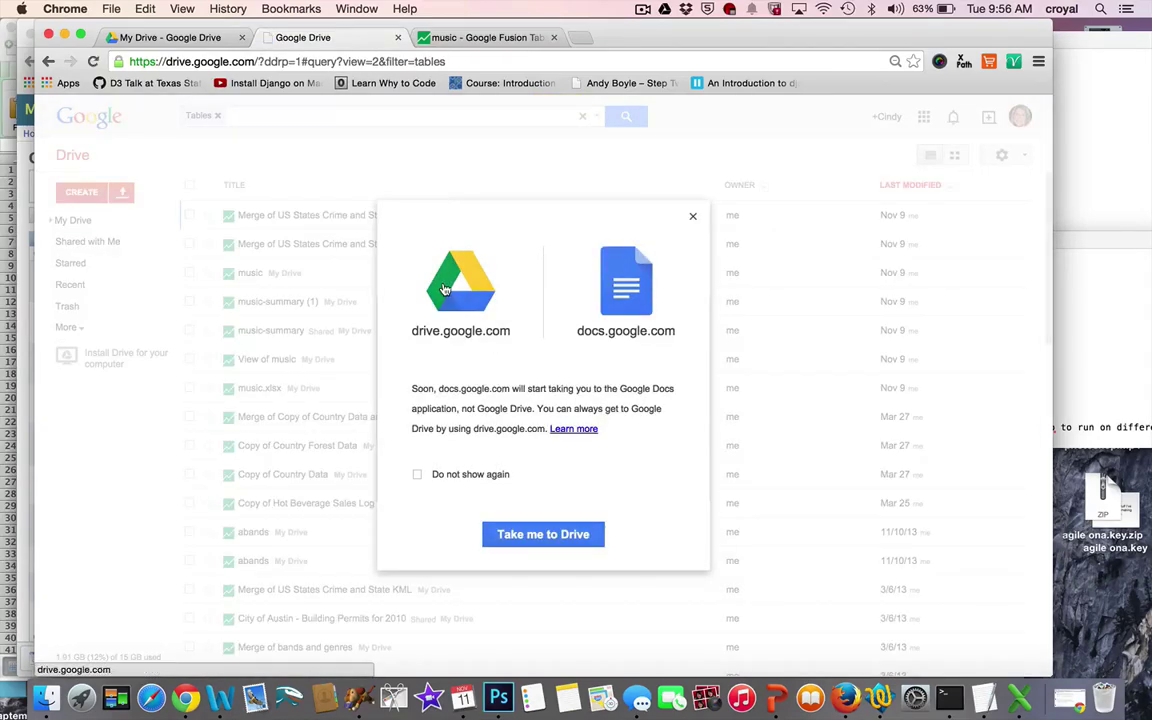
left_click(693, 218)
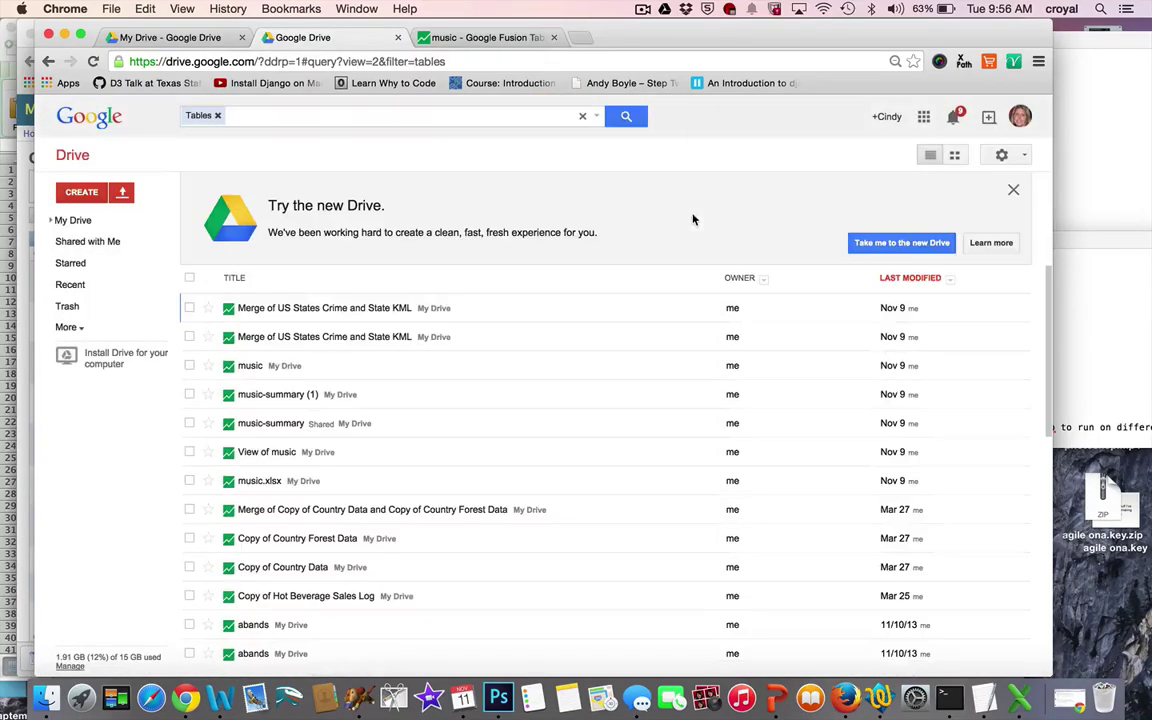
left_click(251, 367)
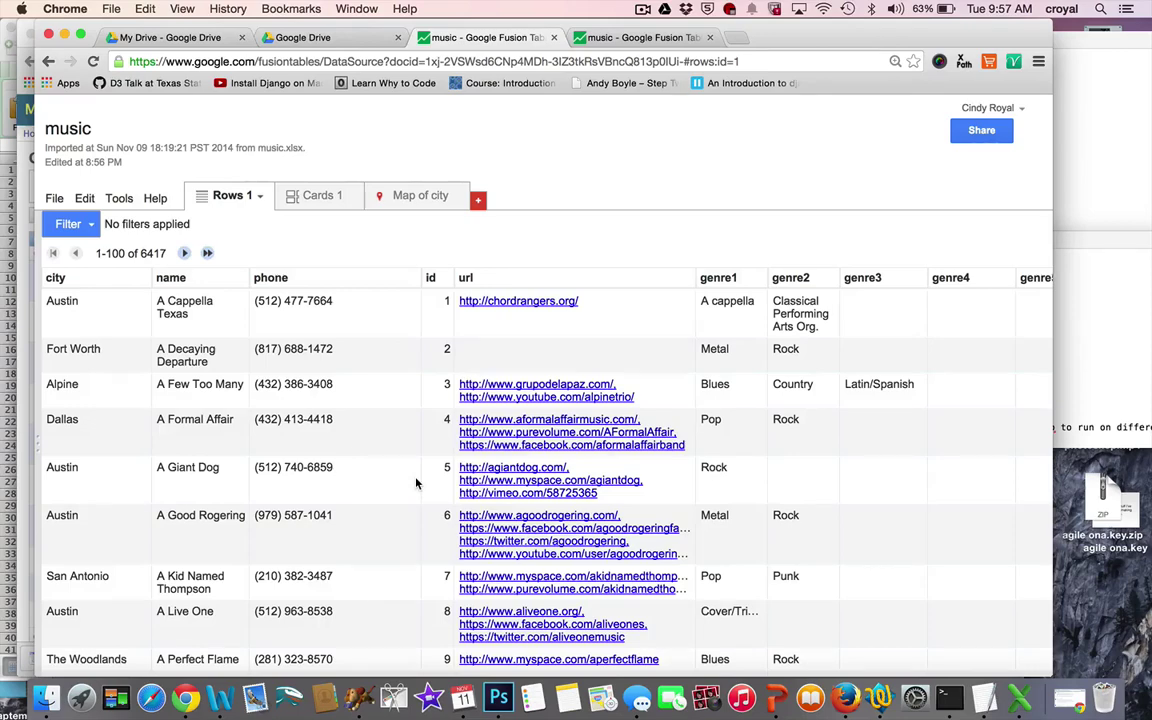
Filter the music table by city to show only Austin and look through the matching rows.
left_click(91, 226)
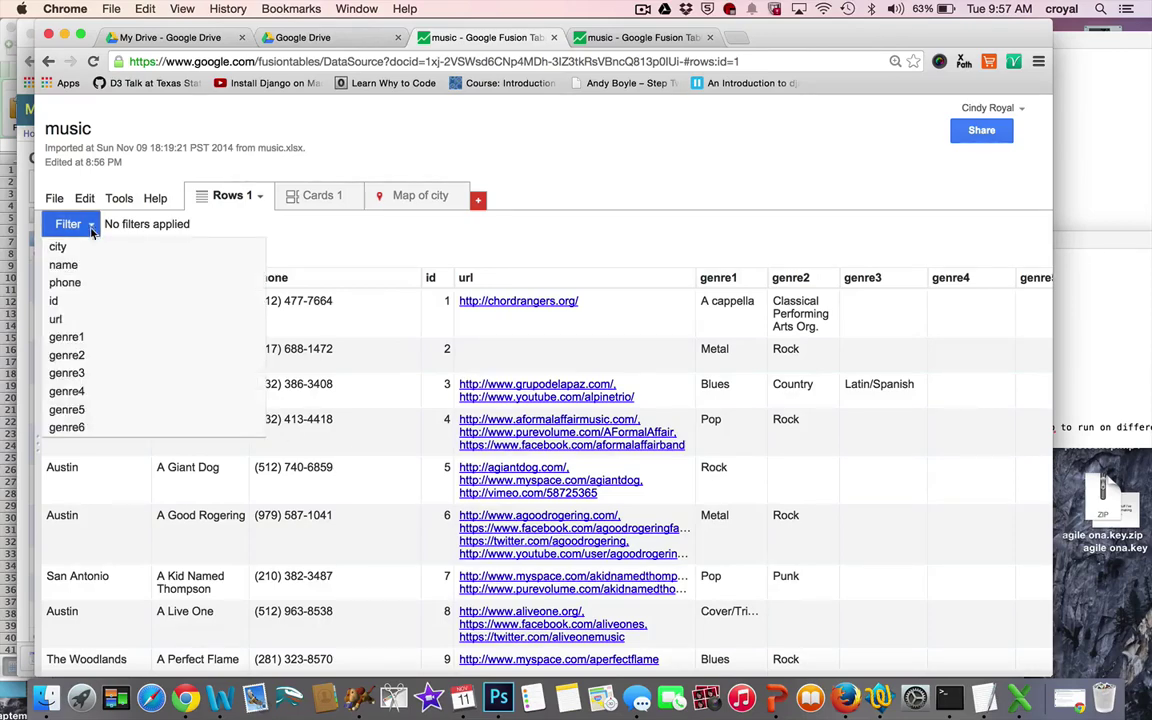
left_click(84, 252)
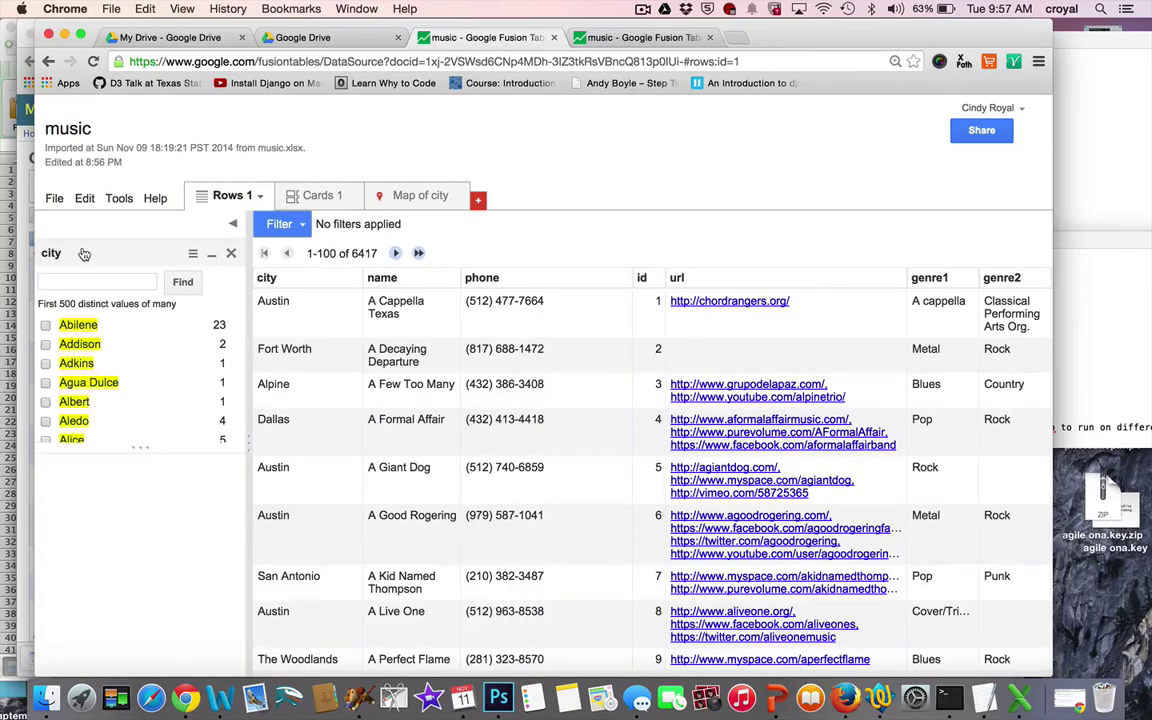
scroll(125, 399, "down", 5)
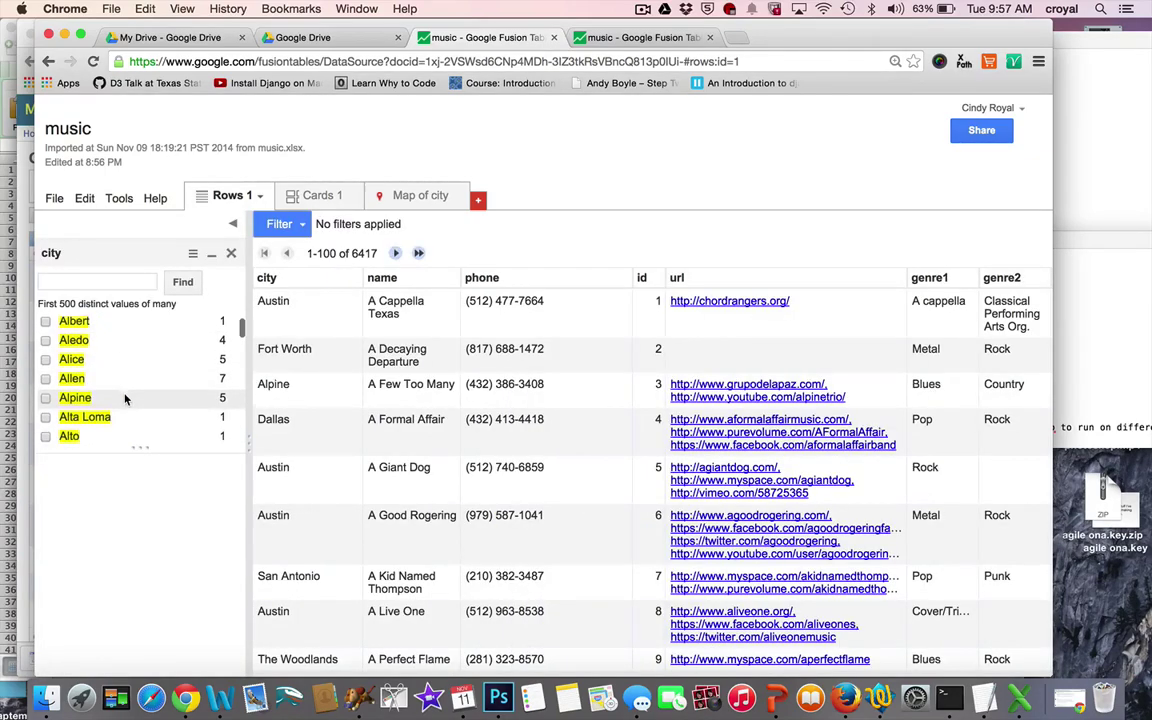
scroll(125, 399, "down", 6)
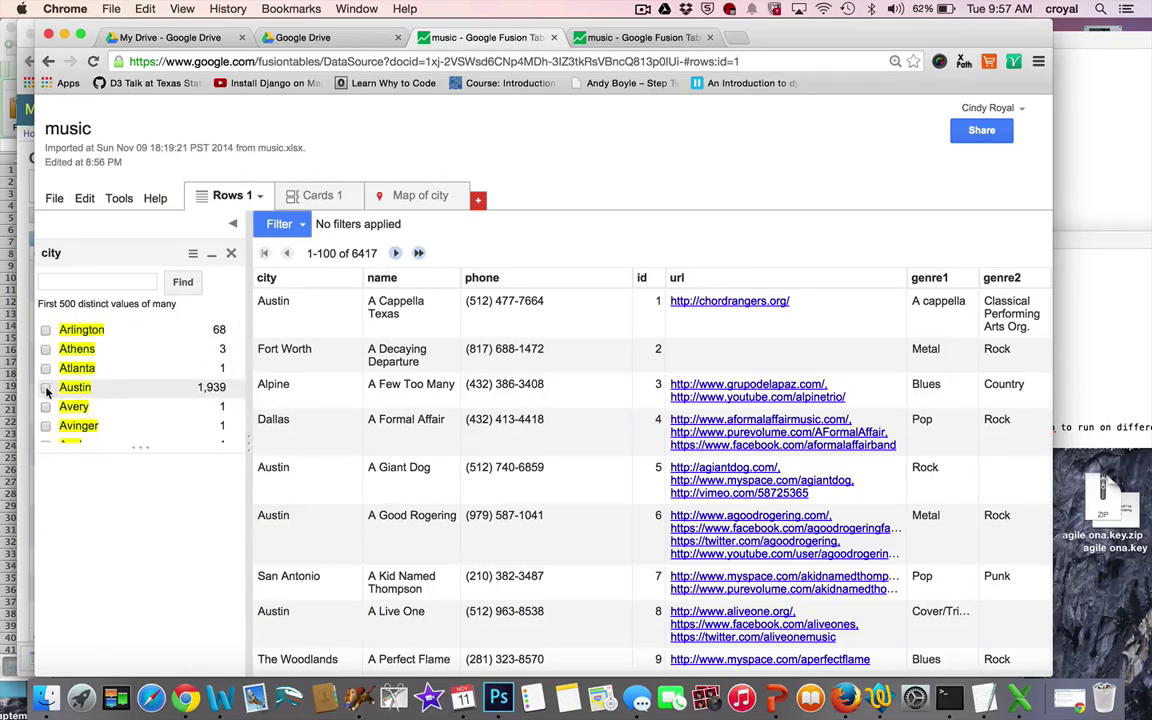
scroll(160, 391, "down", 1)
left_click(46, 388)
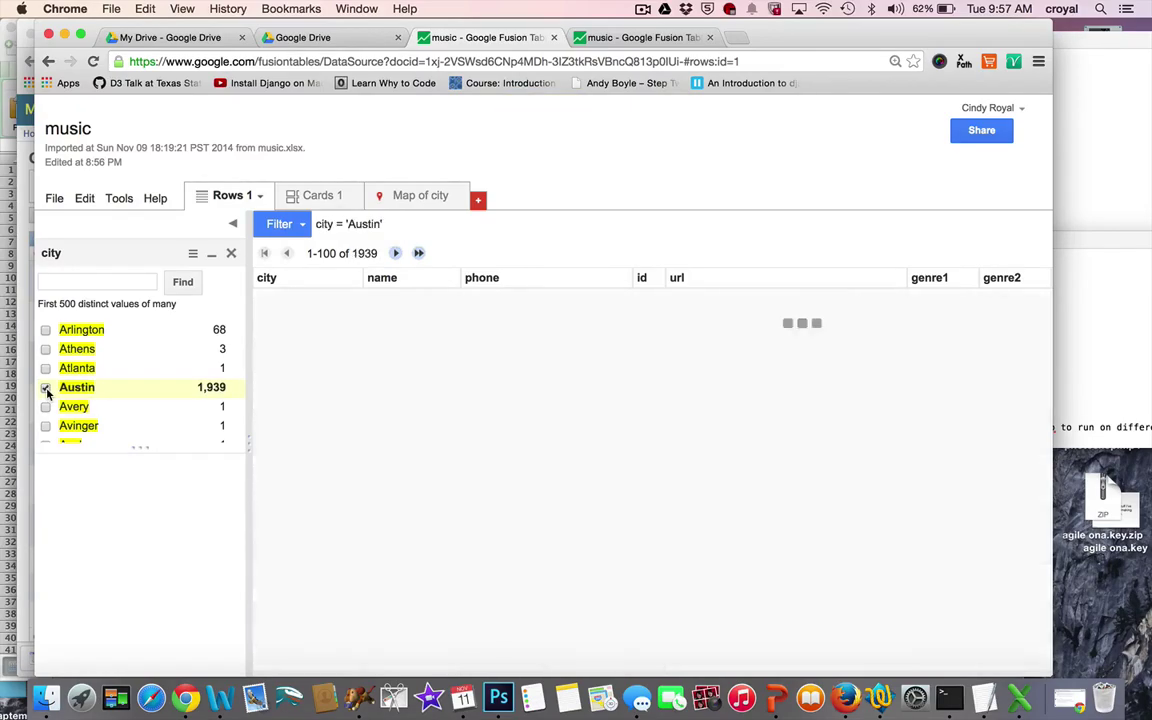
scroll(575, 462, "down", 10)
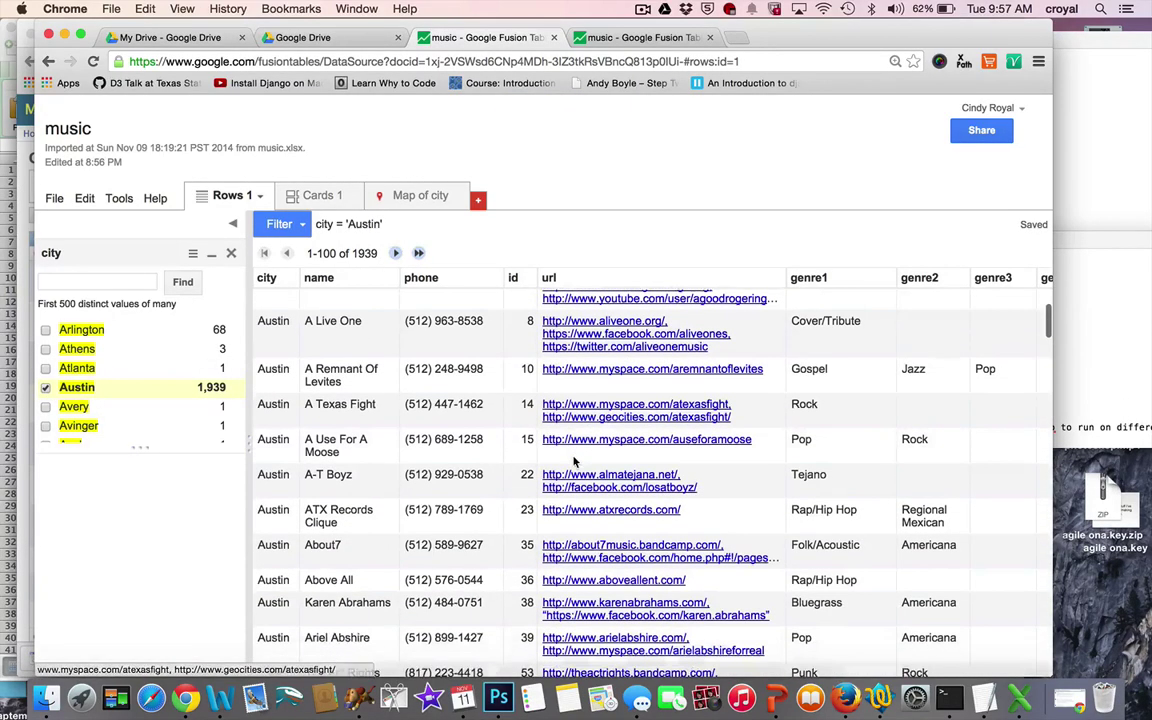
scroll(575, 462, "down", 10)
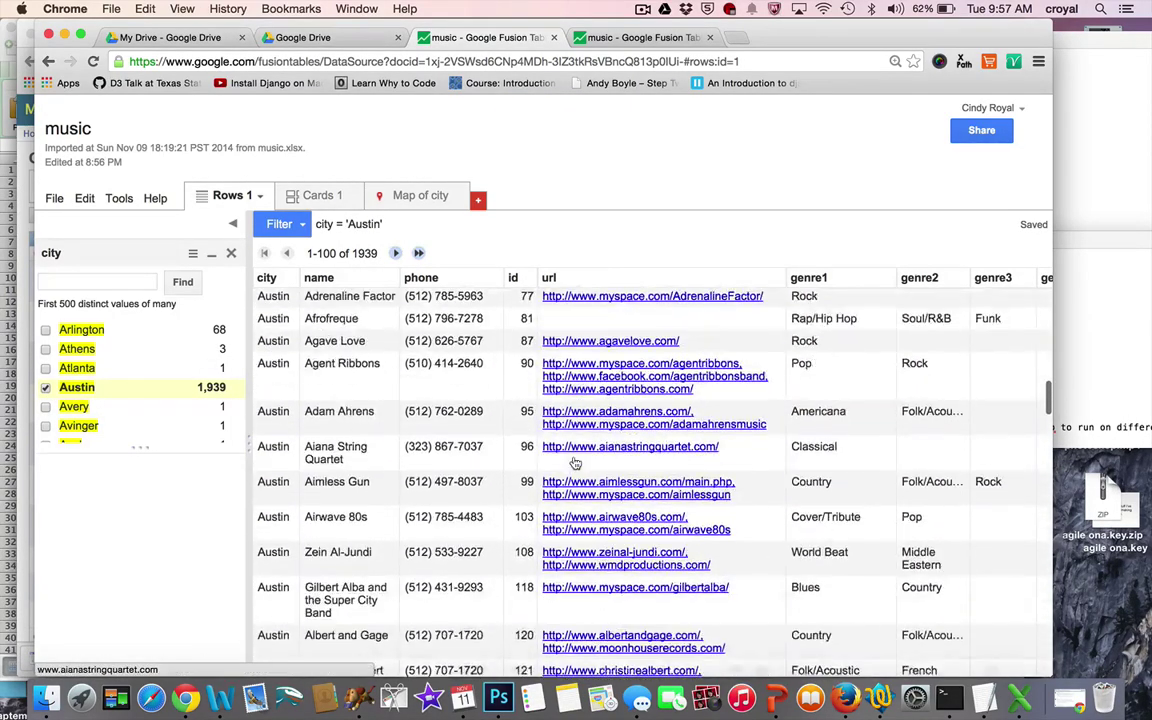
scroll(577, 464, "up", 15)
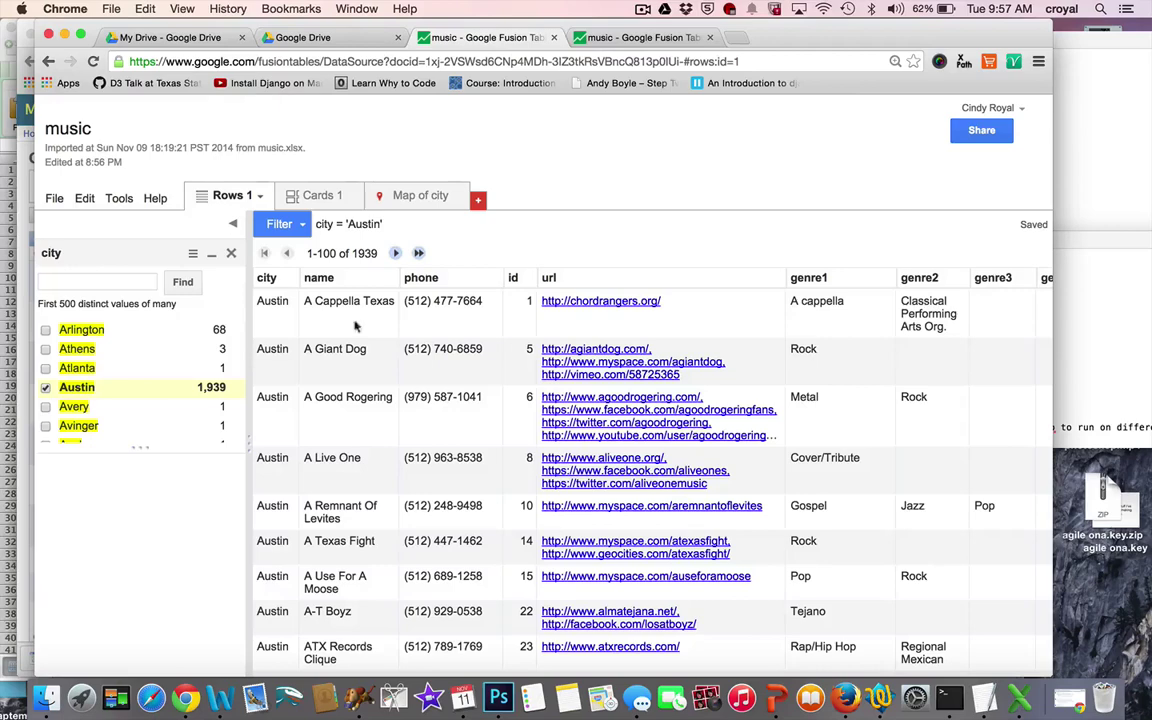
Remove the city filter from the music table.
left_click(54, 199)
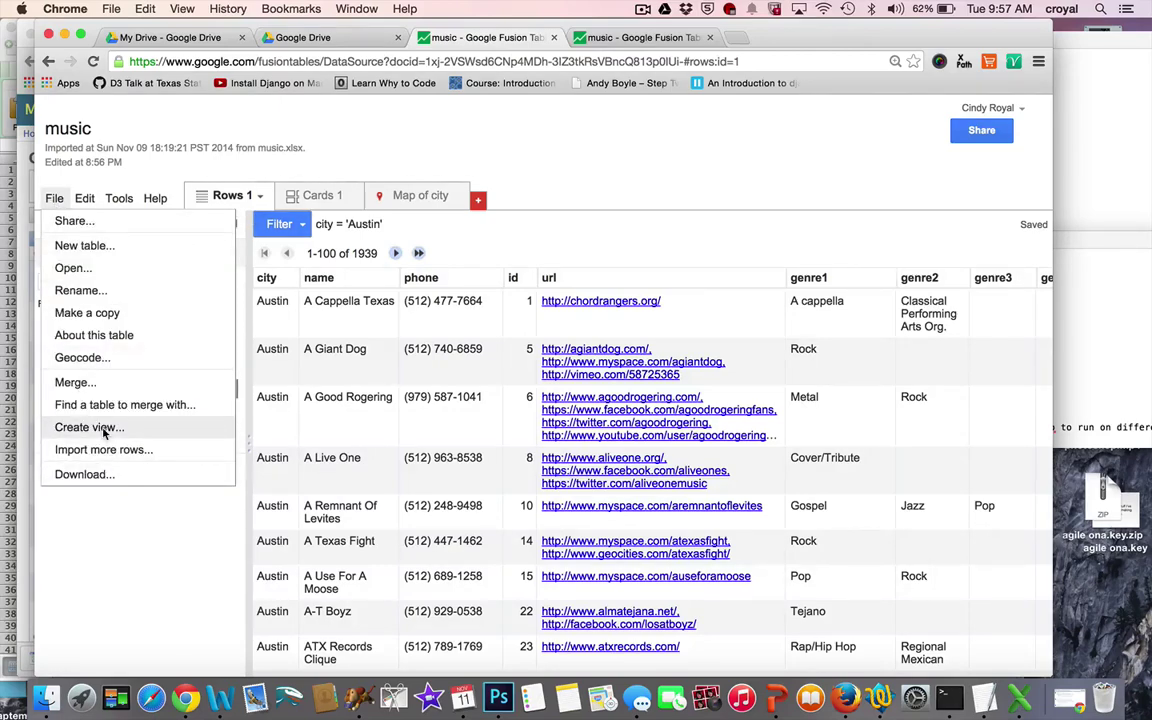
left_click(104, 524)
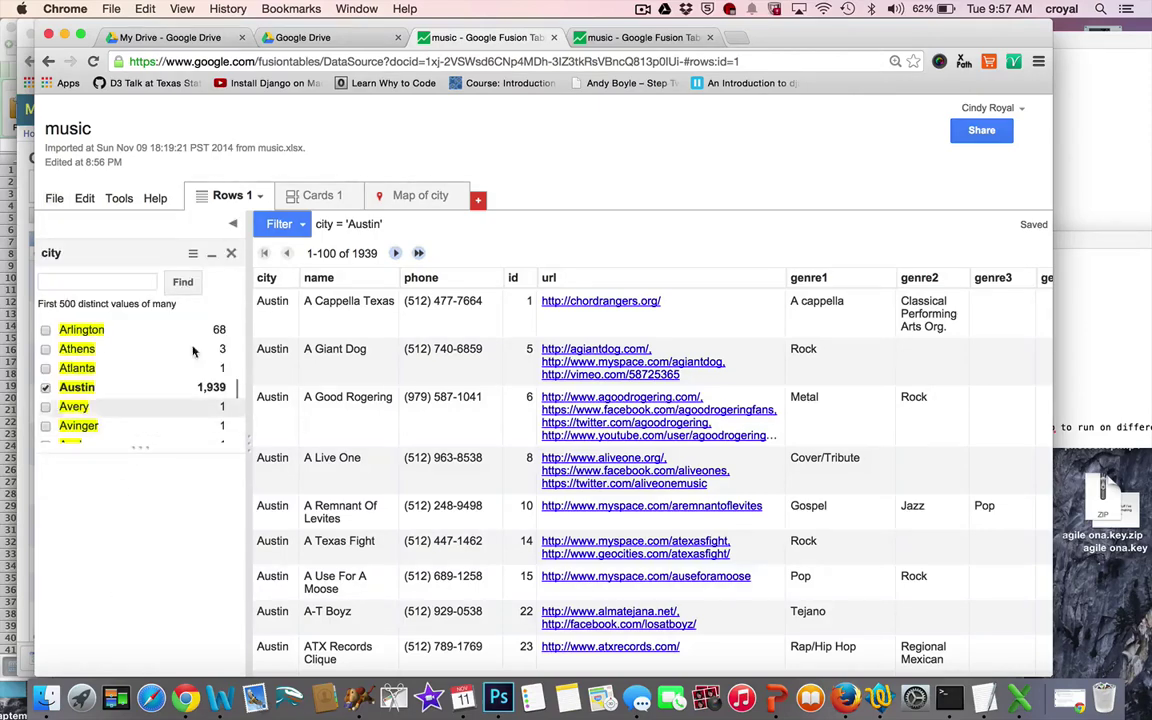
left_click(232, 256)
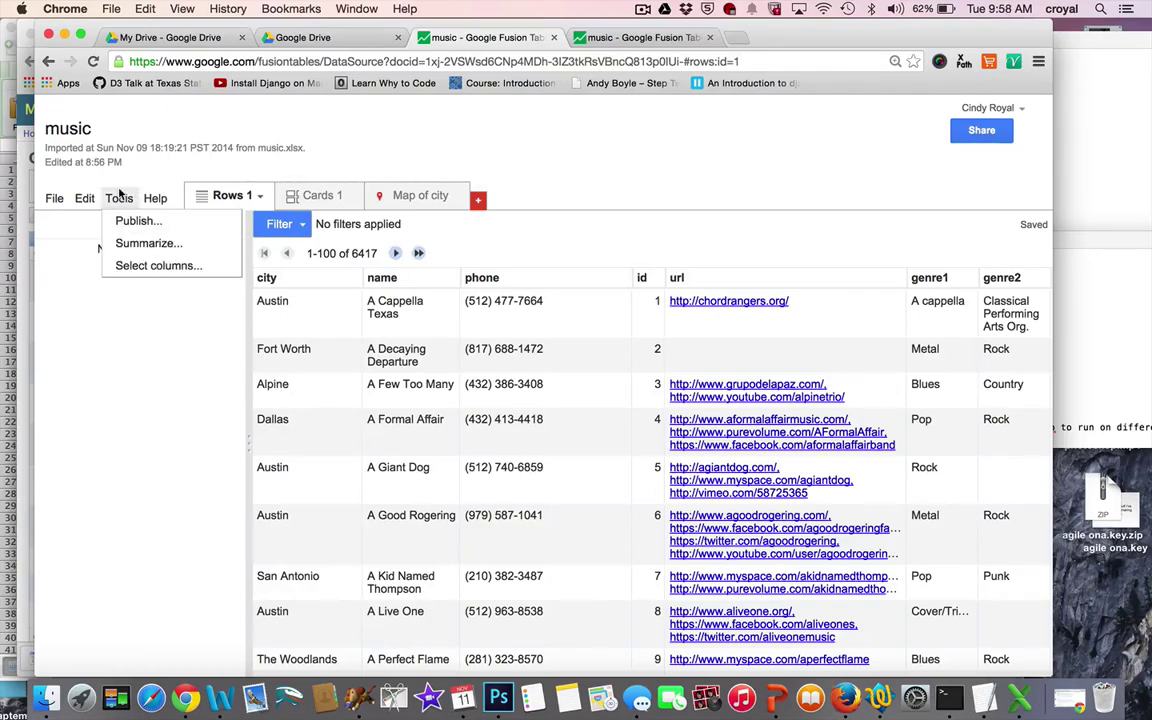
Summarize the music table by city with a summary count.
left_click(141, 244)
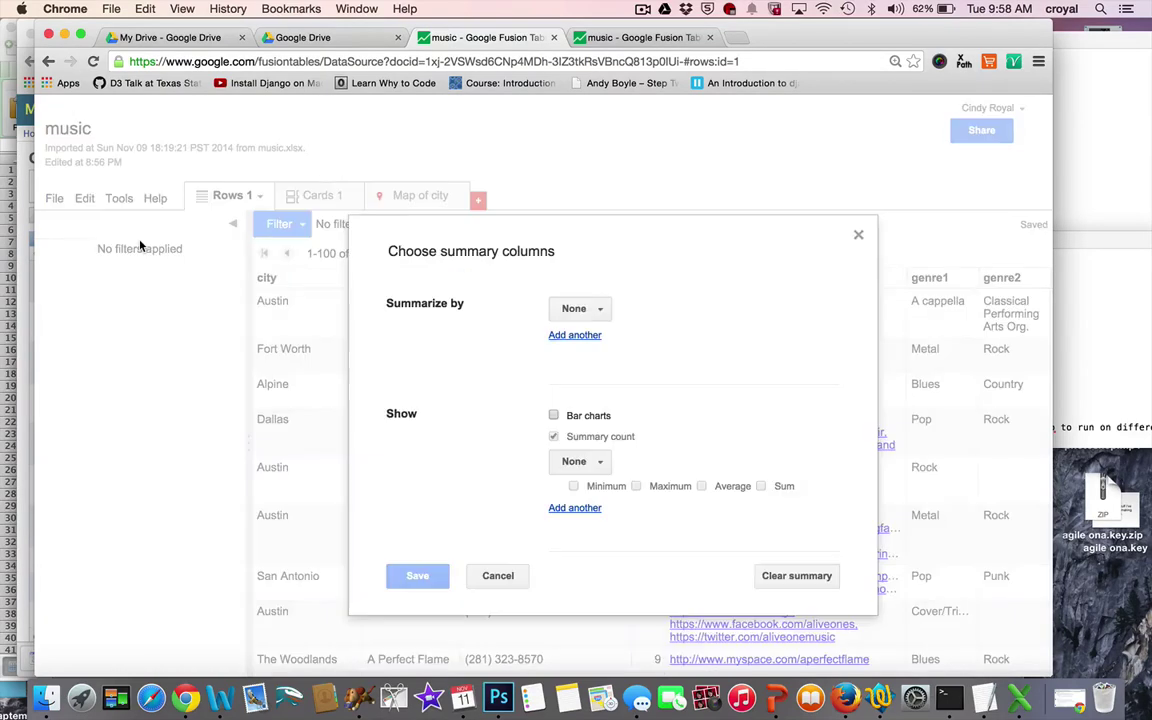
left_click(601, 311)
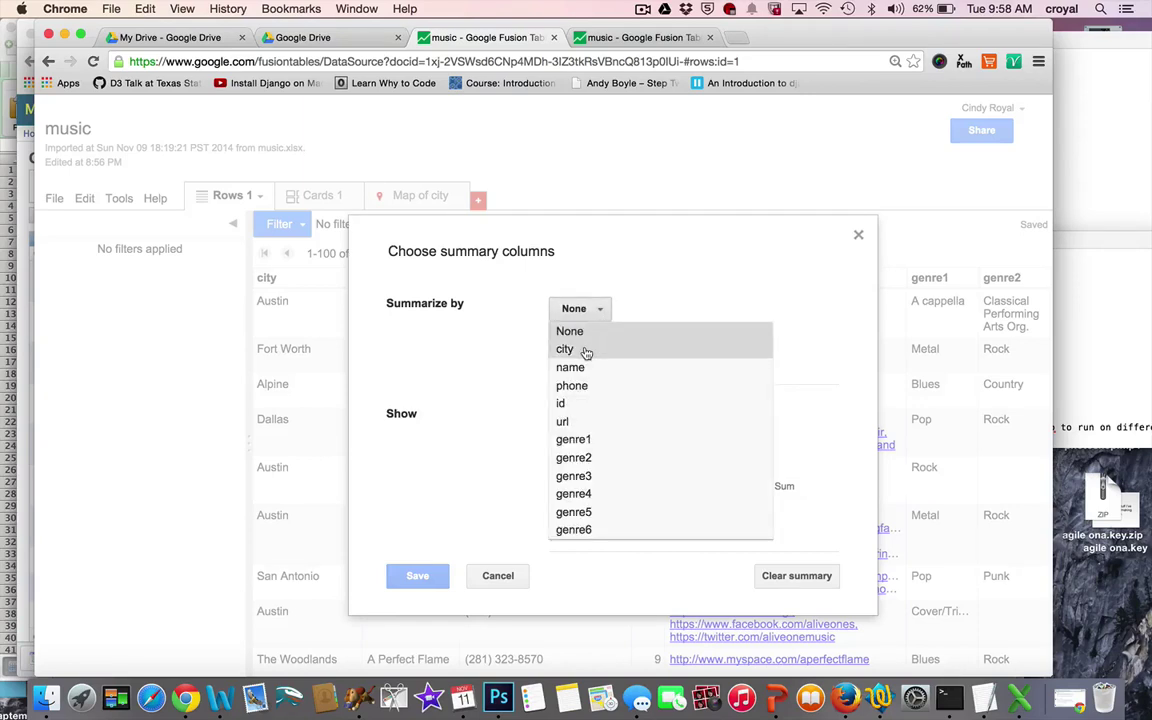
left_click(582, 350)
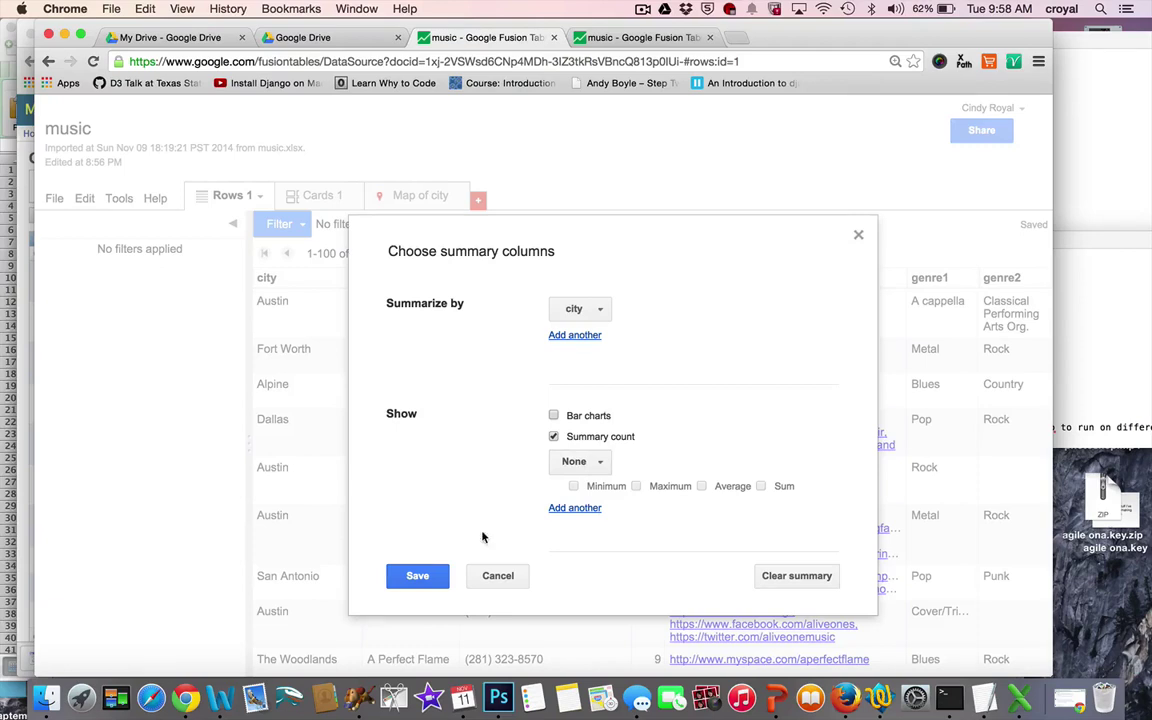
left_click(421, 581)
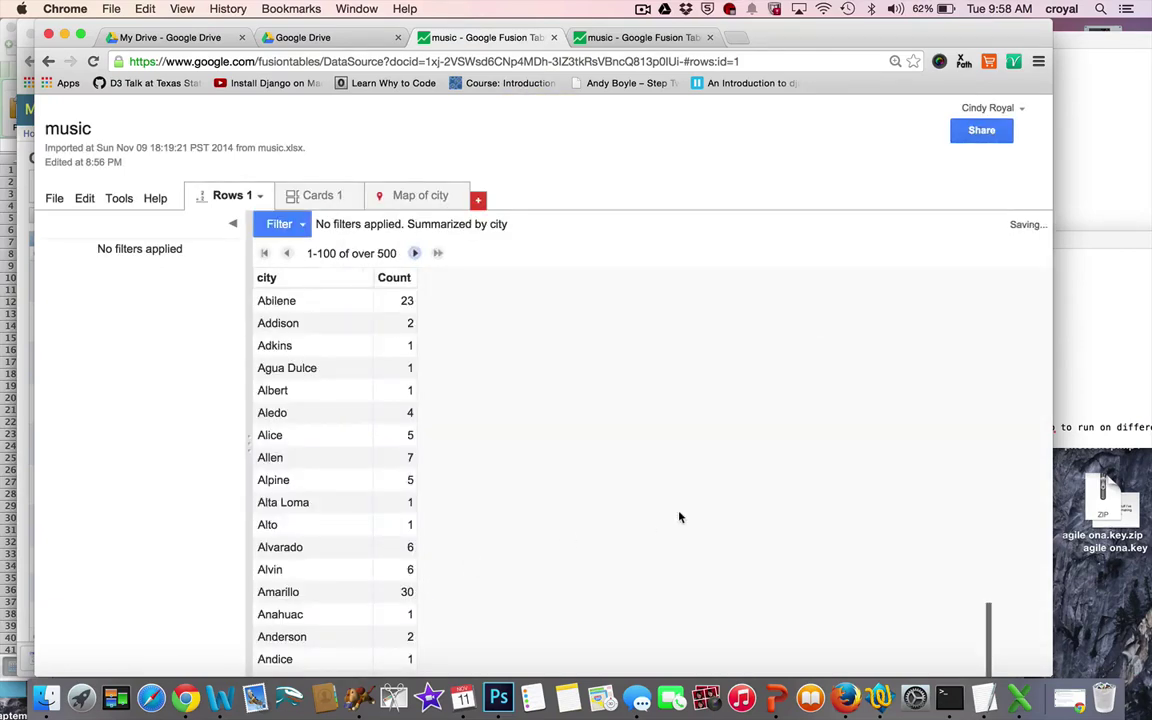
Examine the count for each city in the summarized table, including Austin.
scroll(652, 432, "down", 1)
scroll(652, 432, "up", 1)
scroll(652, 432, "down", 2)
scroll(652, 432, "down", 5)
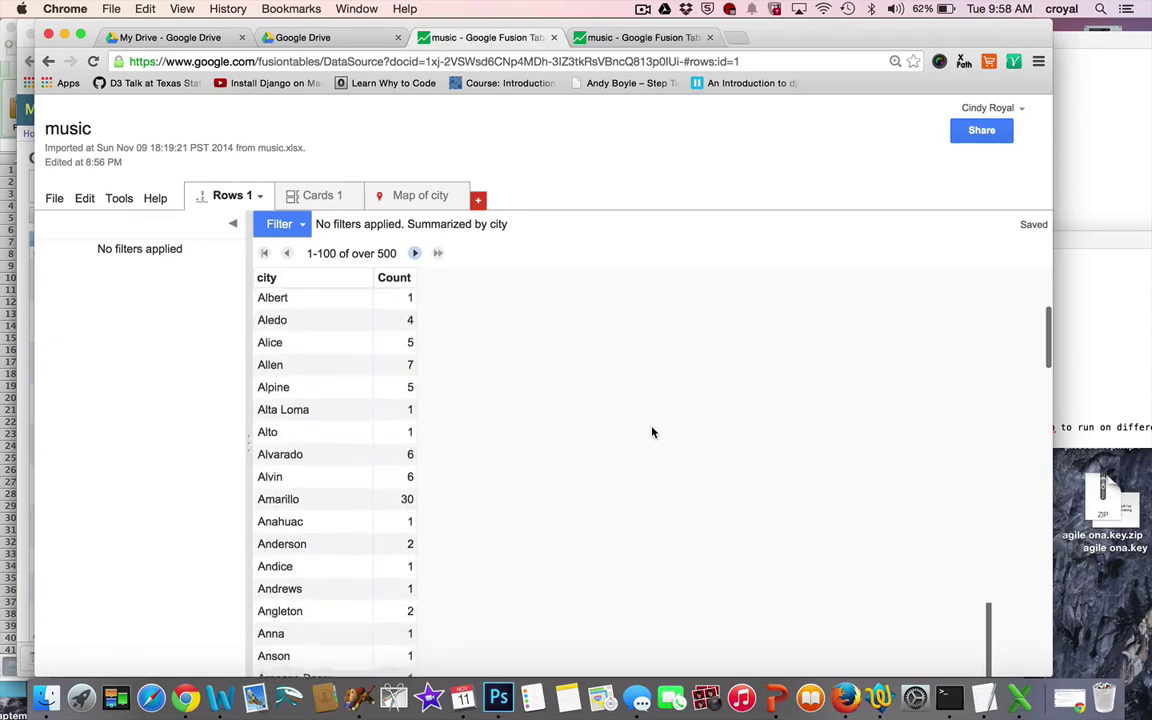
scroll(652, 432, "down", 2)
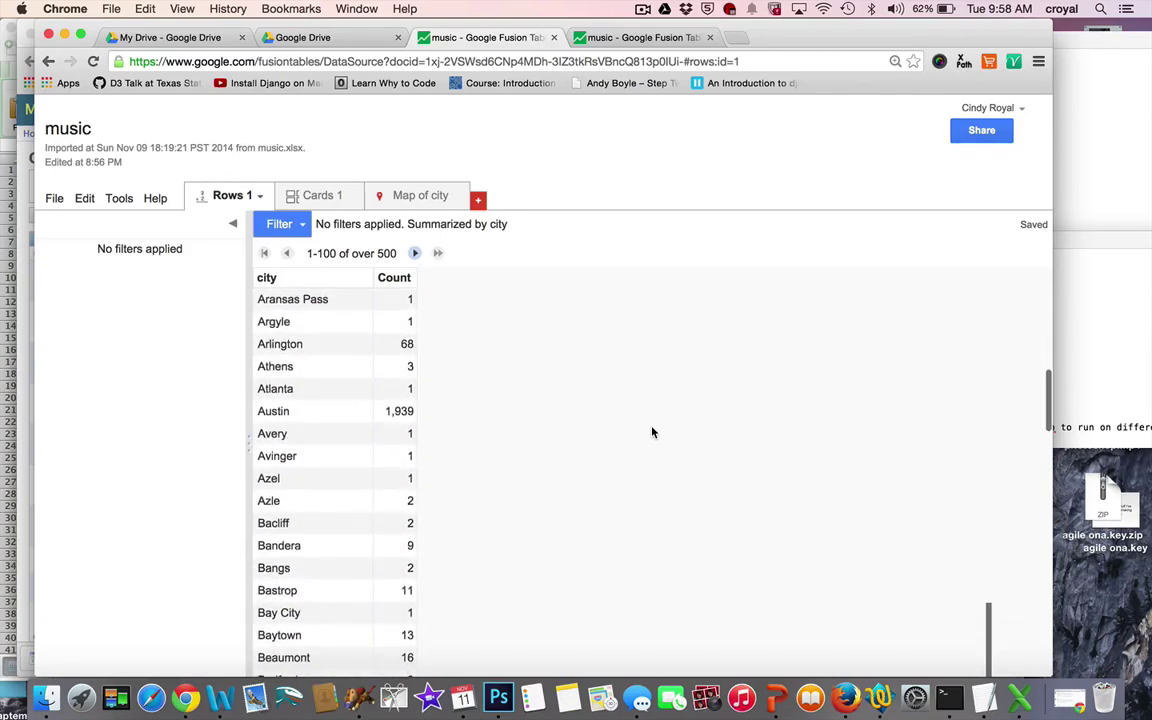
scroll(652, 432, "up", 8)
scroll(652, 432, "down", 6)
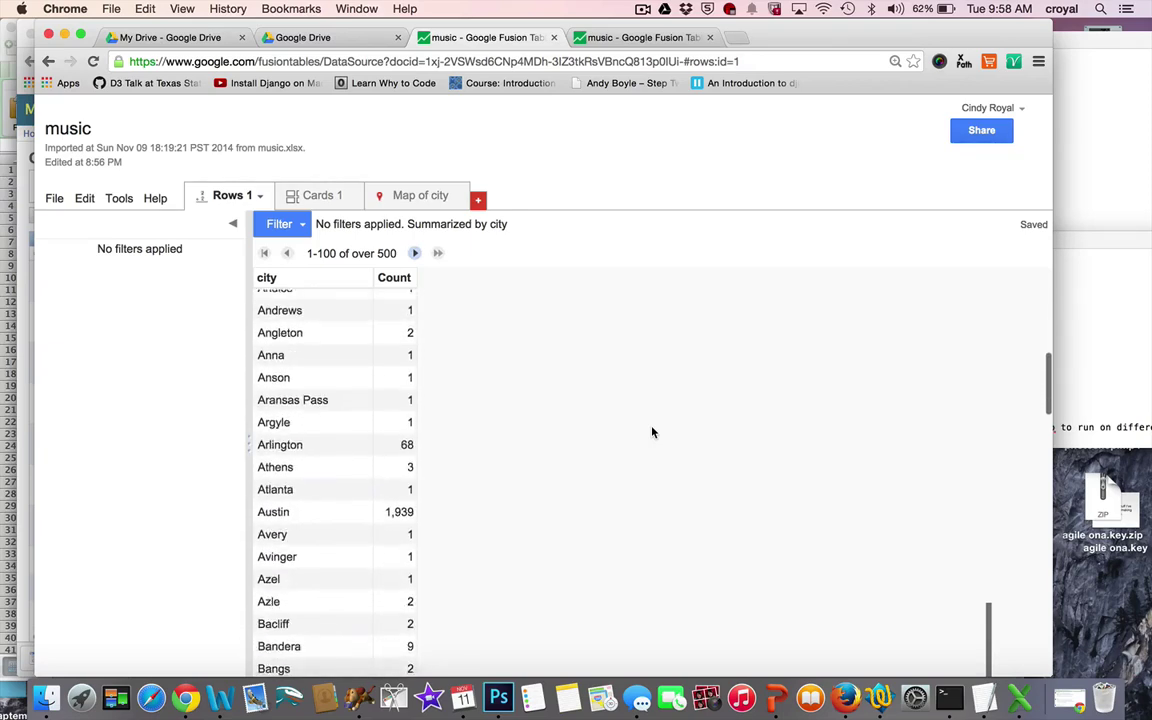
Review the download options for the summarized music table's summary rows in CSV format, and close them without downloading.
scroll(650, 429, "up", 7)
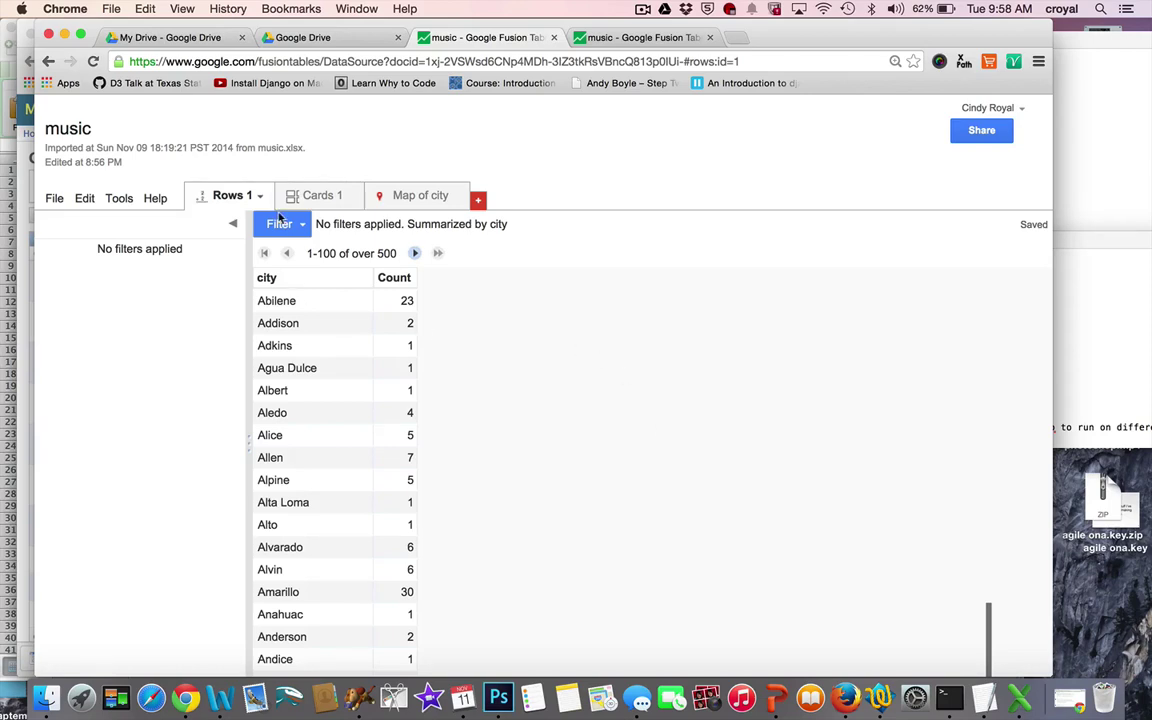
left_click(54, 199)
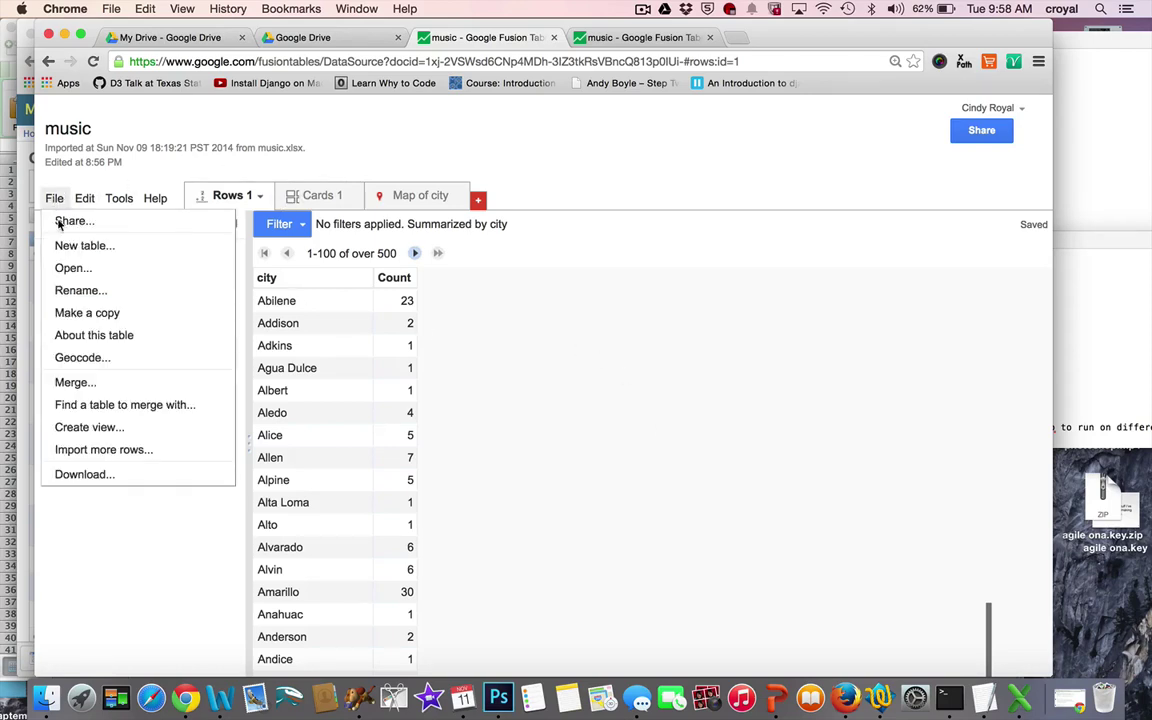
left_click(105, 475)
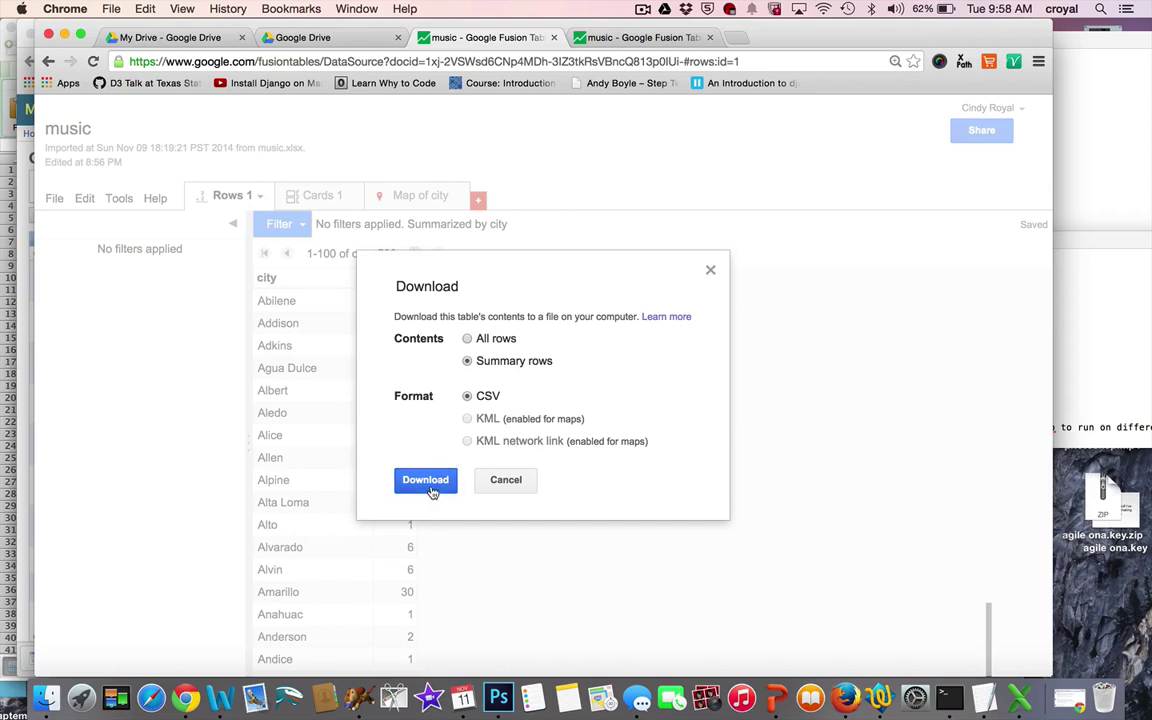
left_click(506, 481)
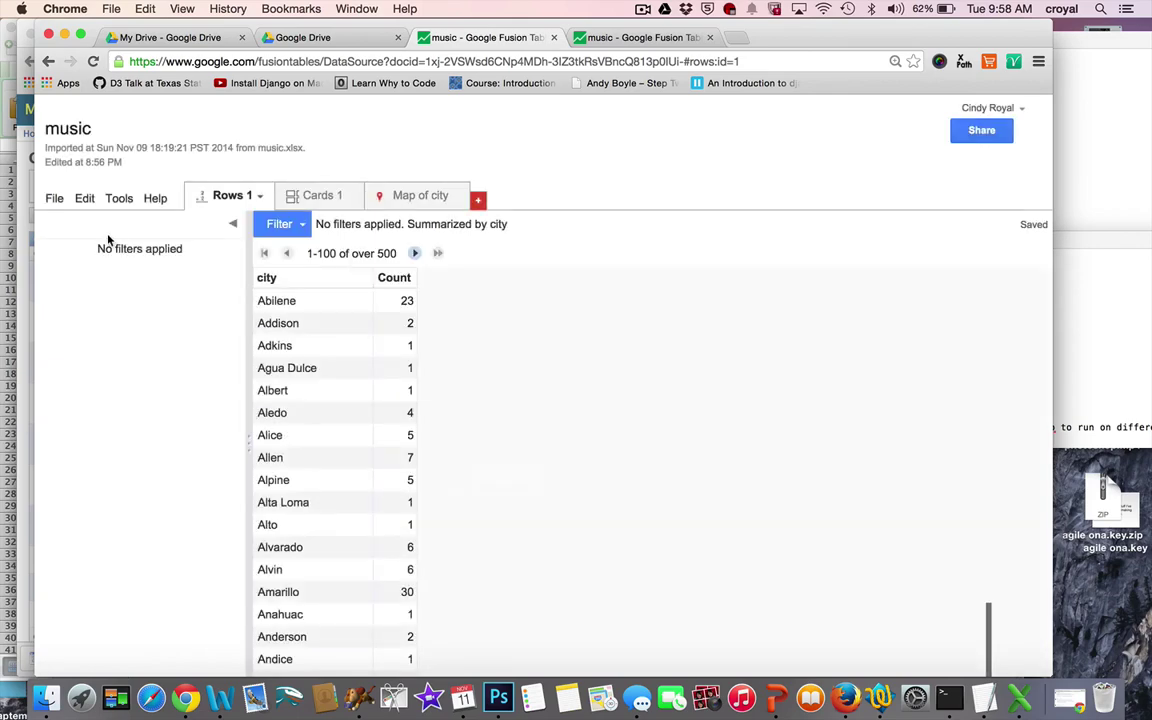
Open the music-summary table from the Drive tables list and look through its city counts.
left_click(336, 40)
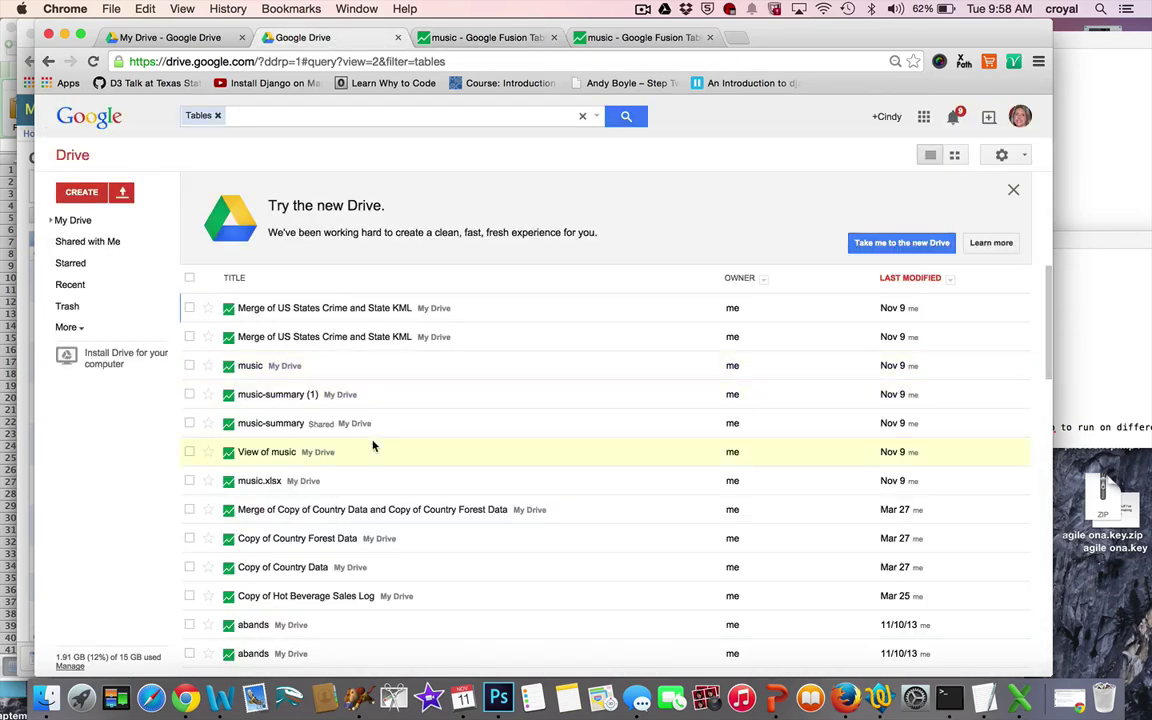
left_click(268, 425)
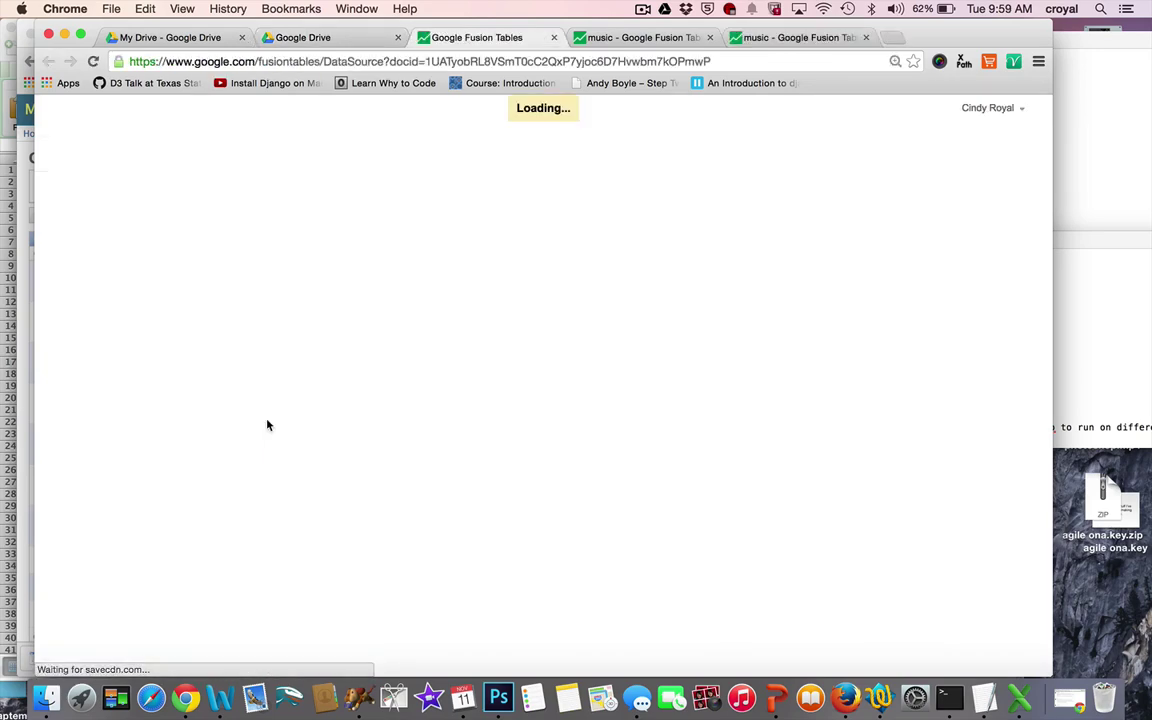
left_click(380, 40)
left_click(487, 40)
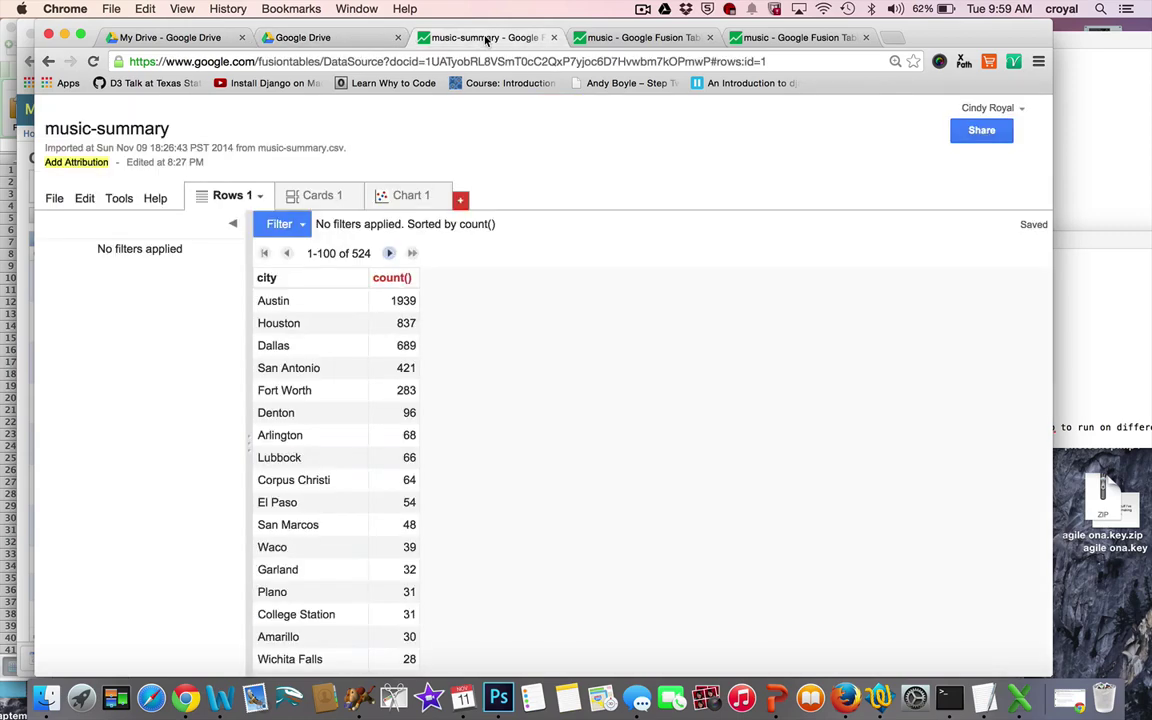
scroll(543, 463, "down", 5)
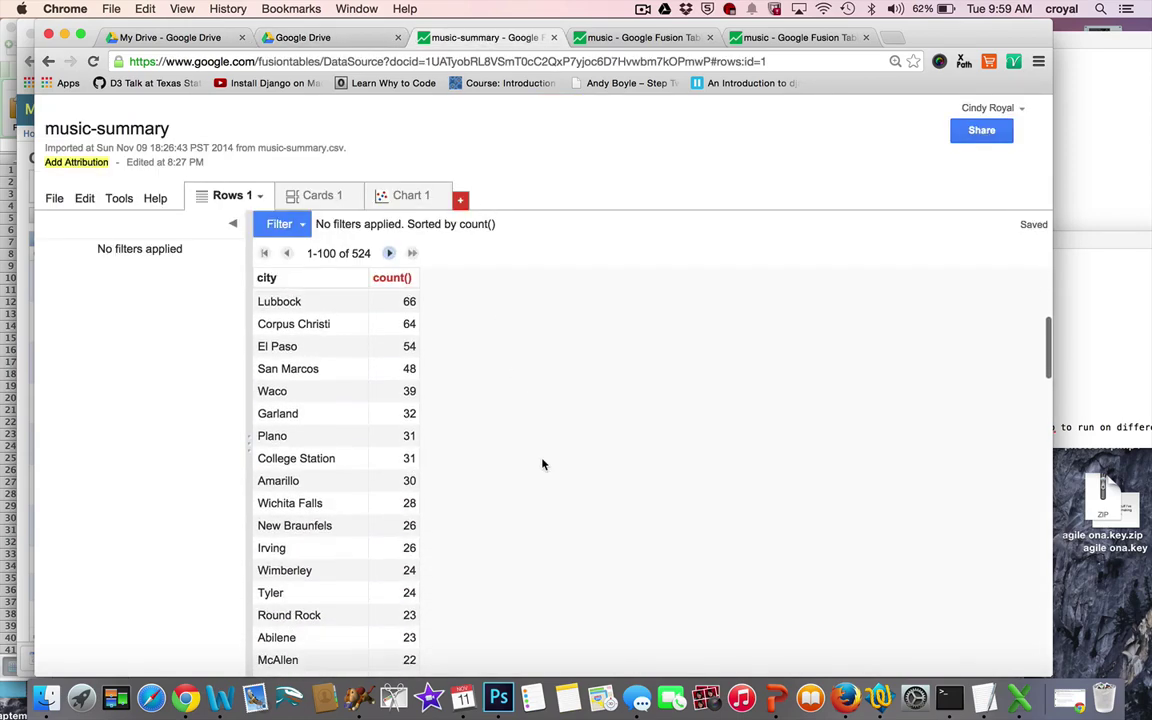
scroll(543, 463, "down", 5)
scroll(540, 455, "up", 10)
Sort the music-summary table by city from A to Z, and re-sort it by count() from 100 to 1.
left_click(356, 279)
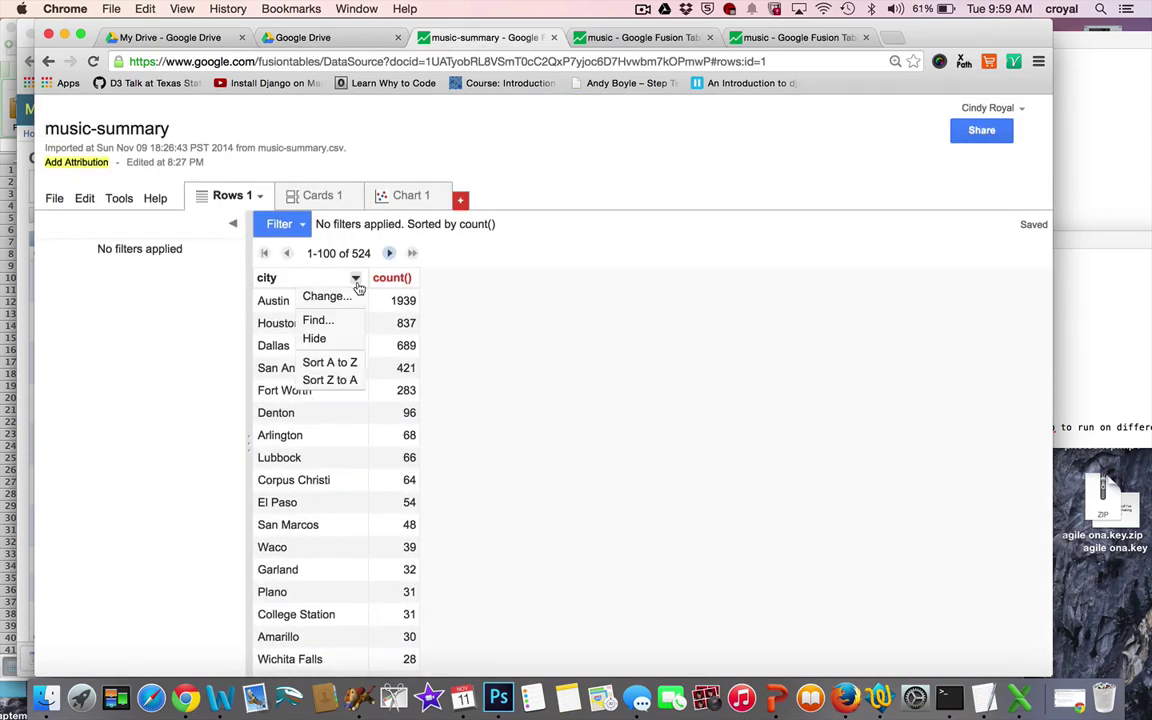
left_click(348, 363)
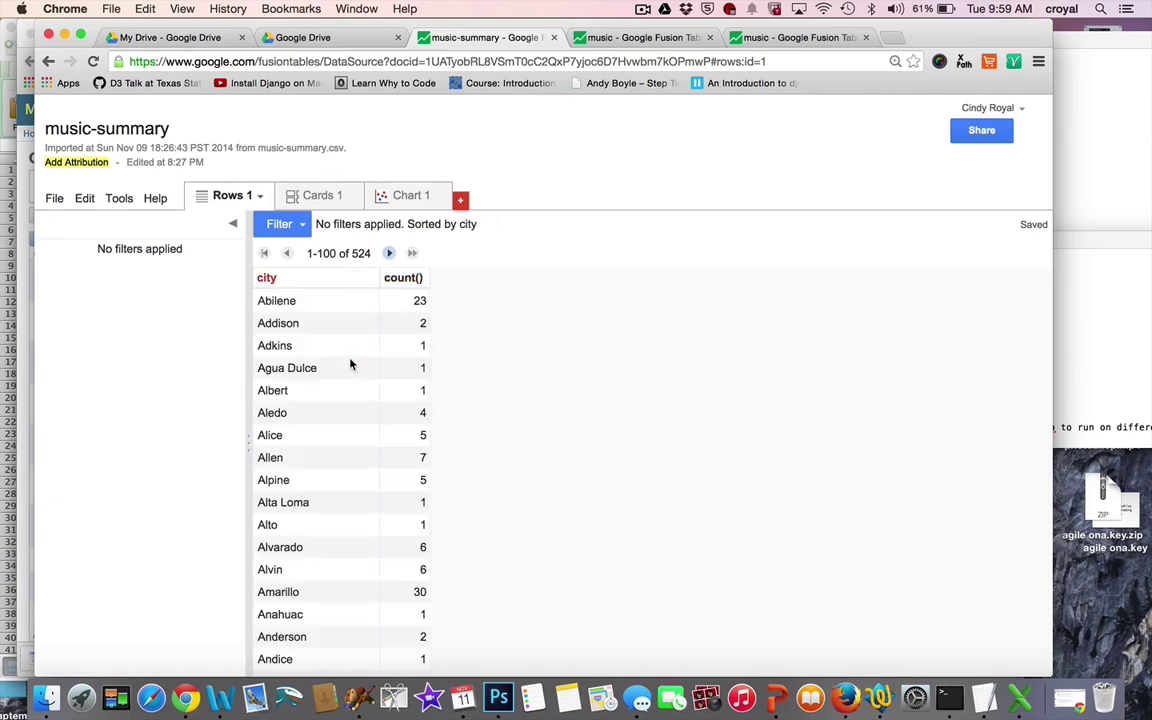
left_click(416, 280)
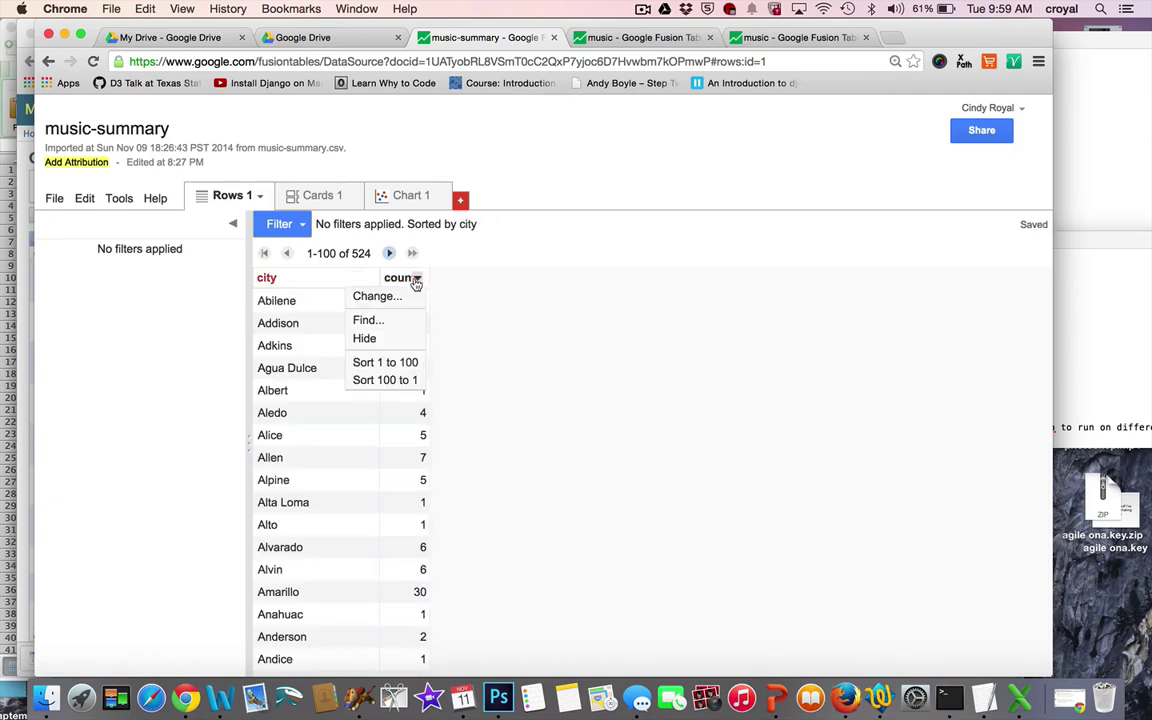
left_click(385, 380)
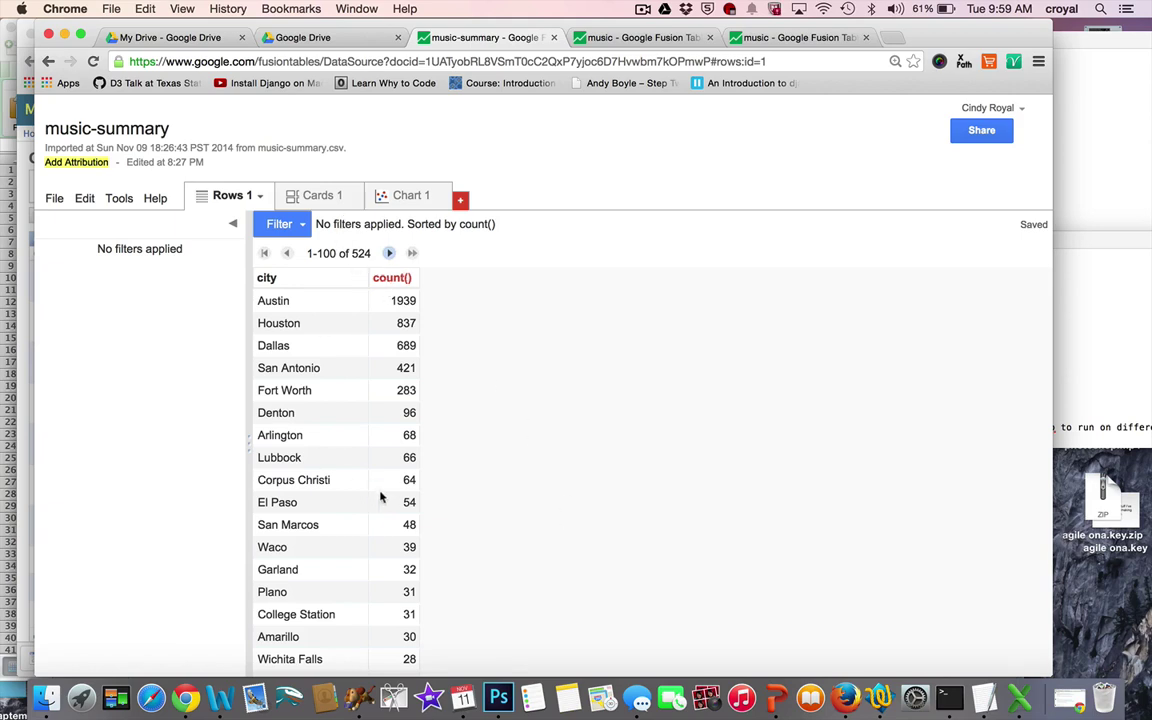
scroll(490, 485, "down", 2)
scroll(491, 481, "up", 2)
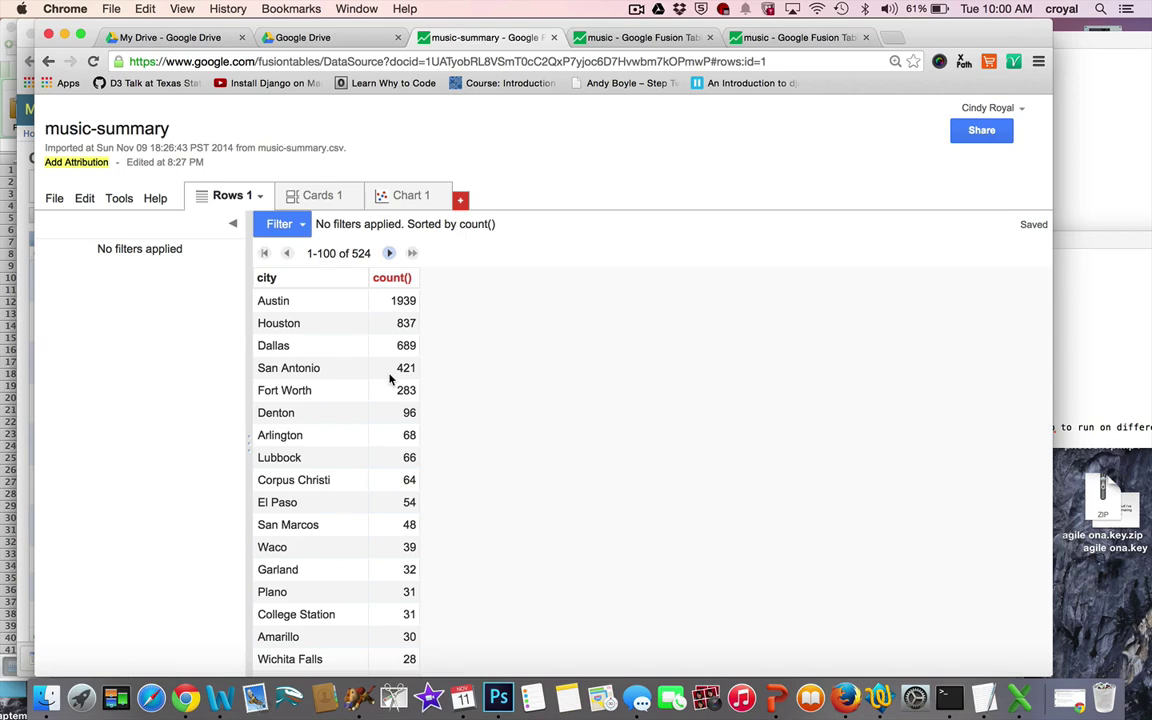
Filter the music-summary table by count() to show only values from 40 to 2000.
left_click(279, 224)
left_click(283, 265)
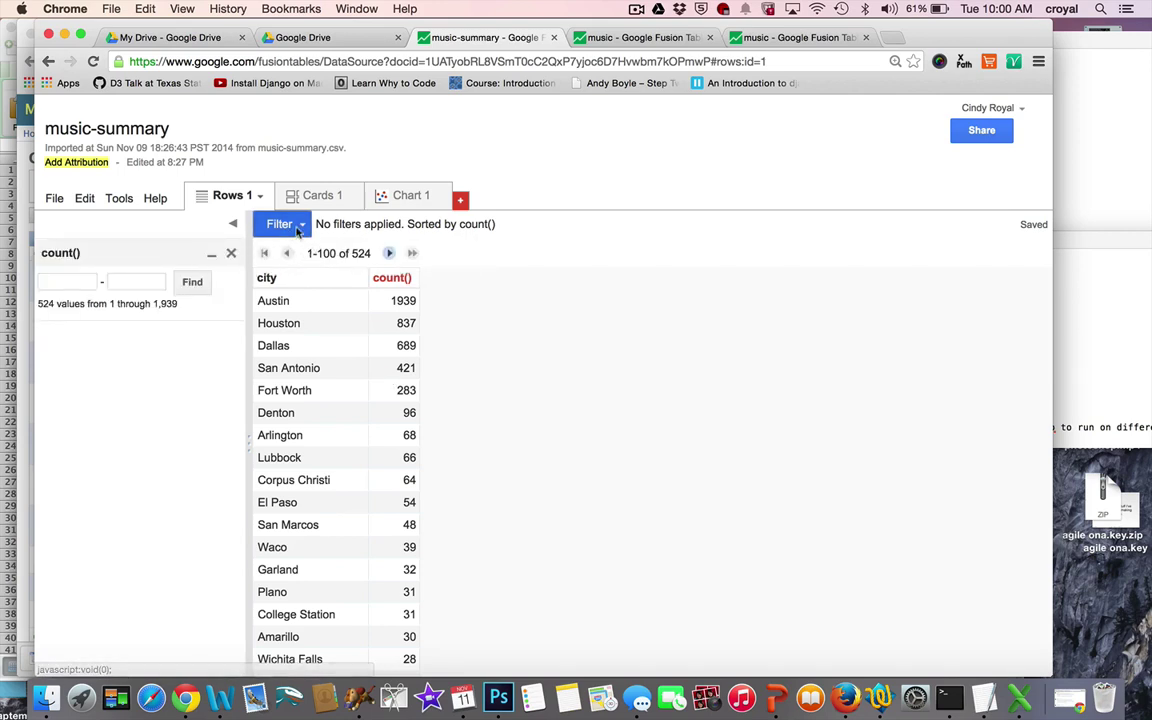
left_click(69, 285)
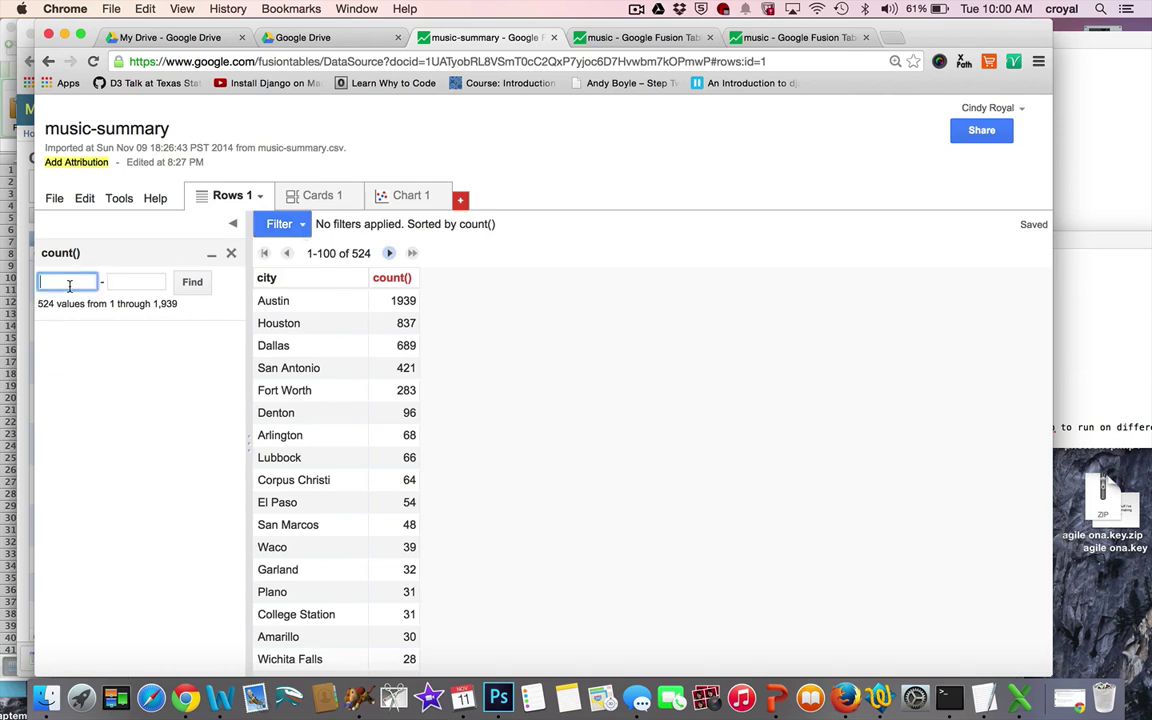
type("40")
left_click(122, 283)
type("2000")
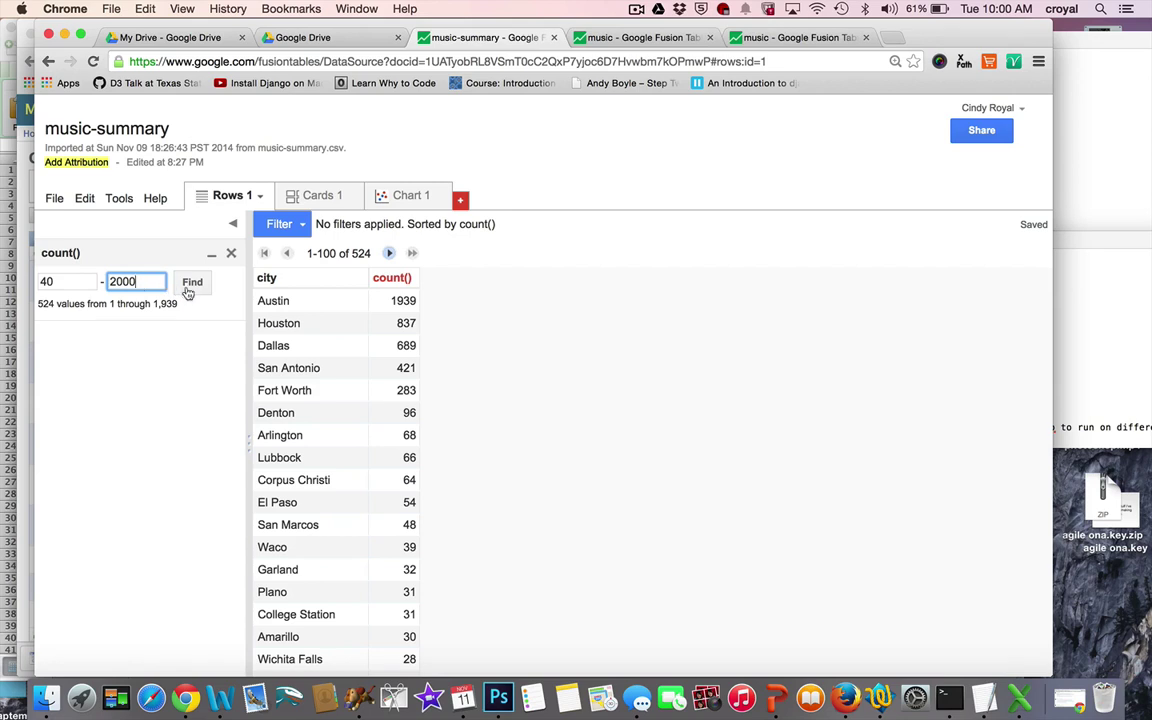
left_click(196, 287)
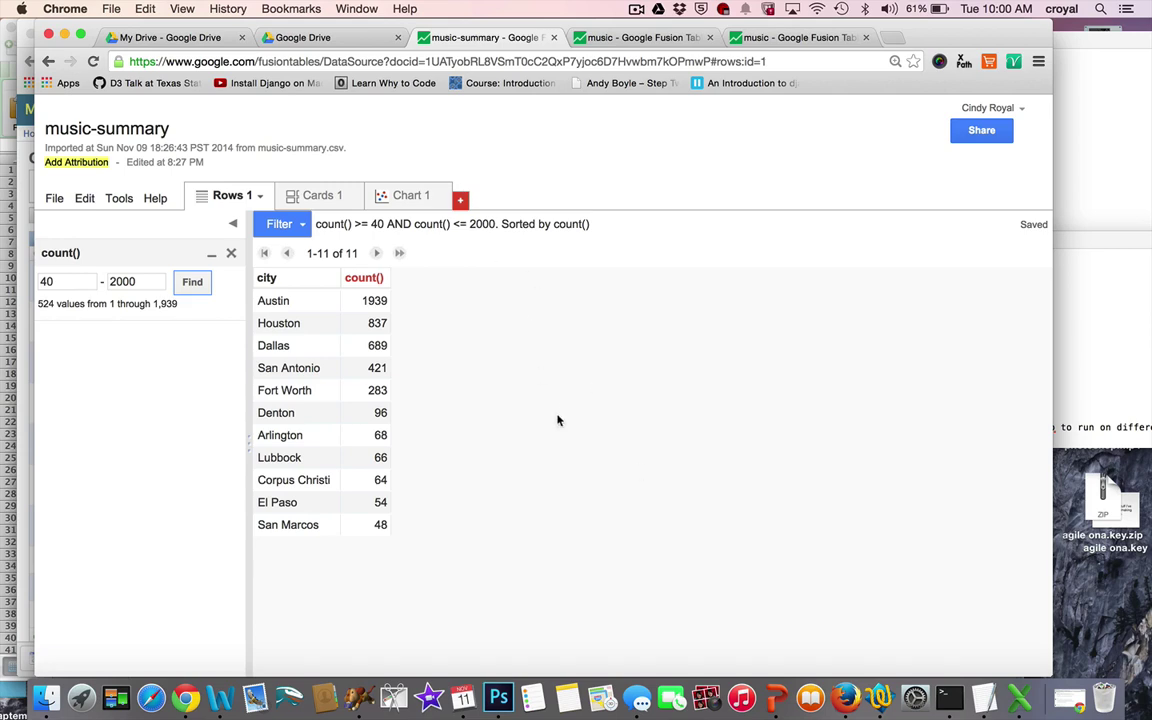
Add a chart of the filtered rows and make it a vertical column chart with city as category and count() as values.
left_click(461, 201)
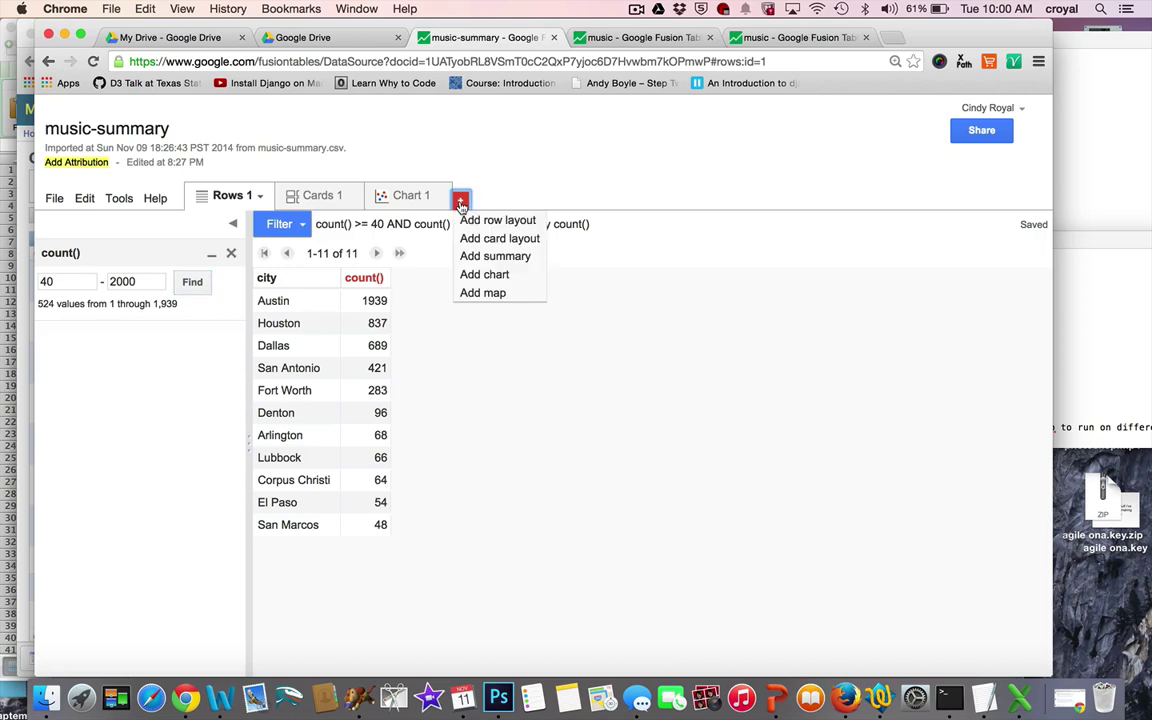
left_click(487, 275)
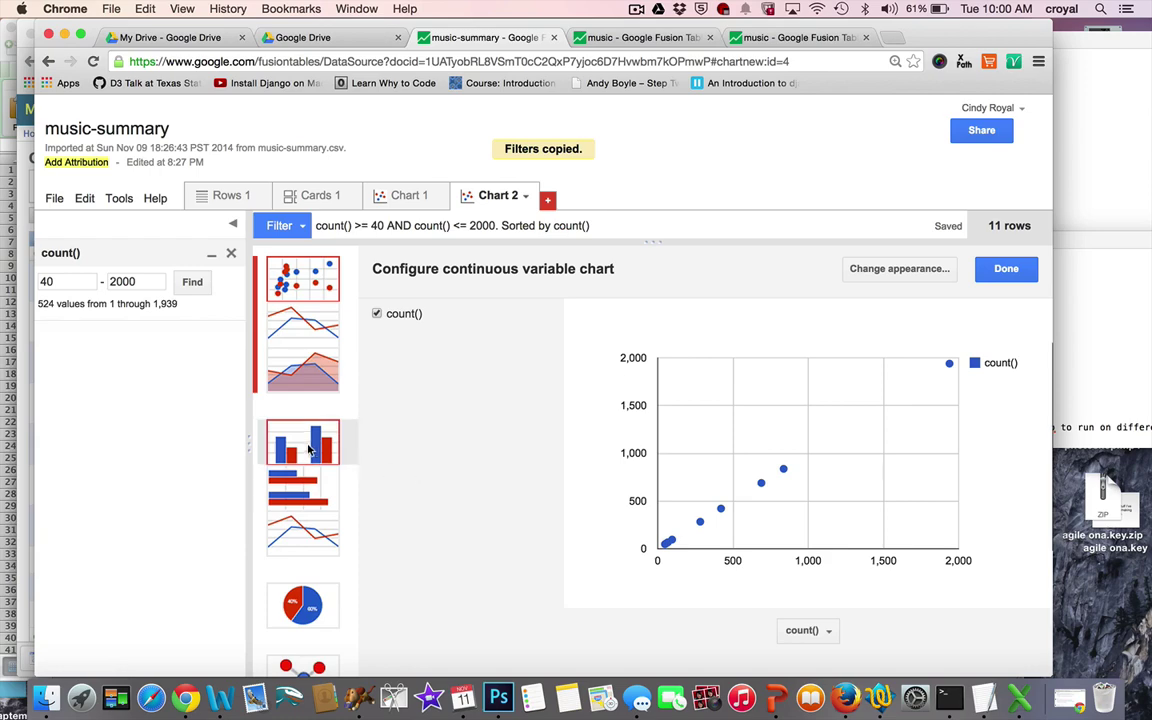
left_click(310, 450)
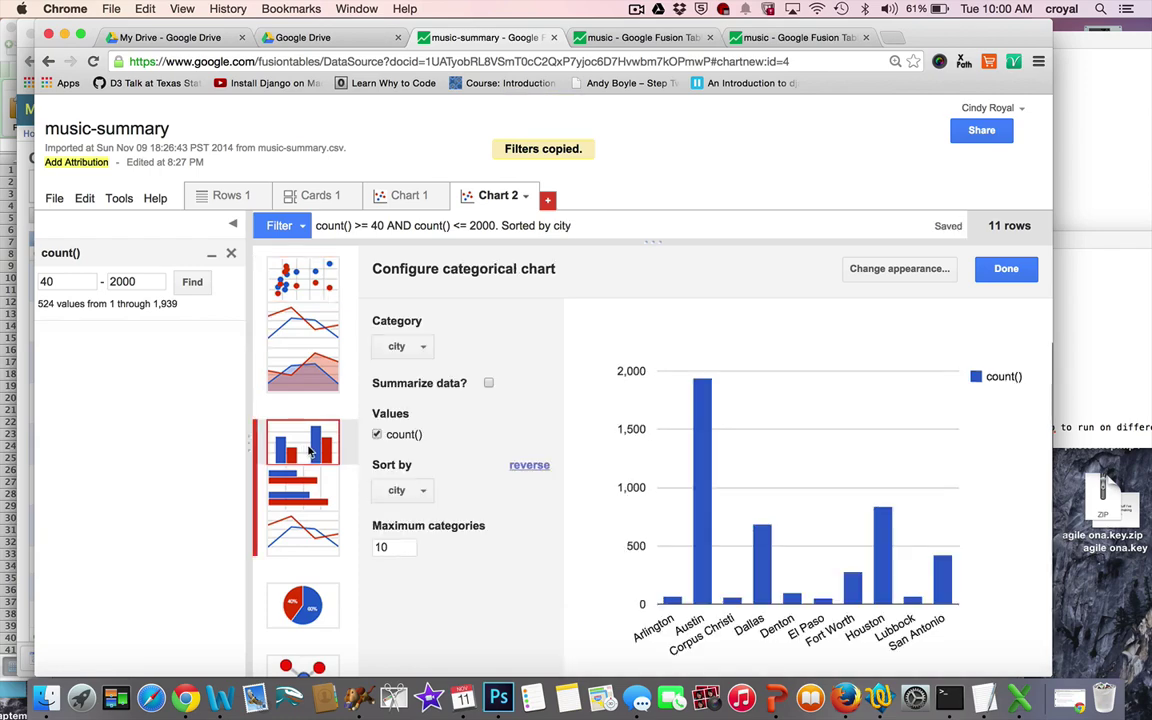
scroll(552, 568, "down", 1)
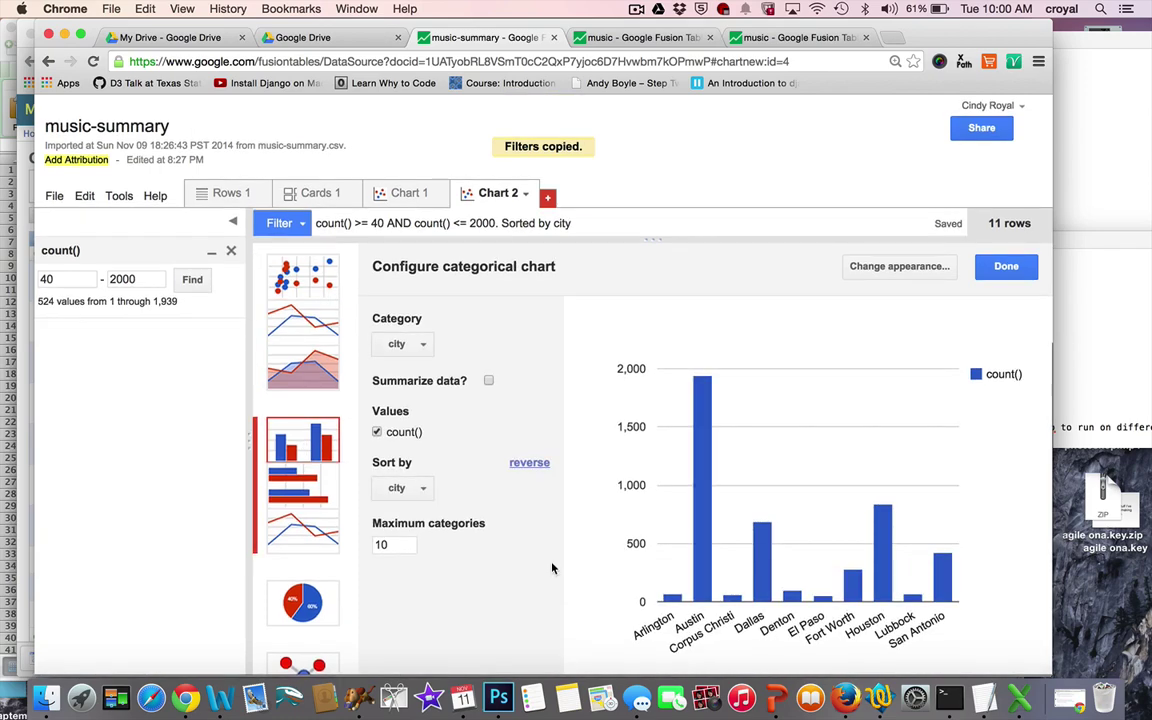
scroll(552, 568, "up", 1)
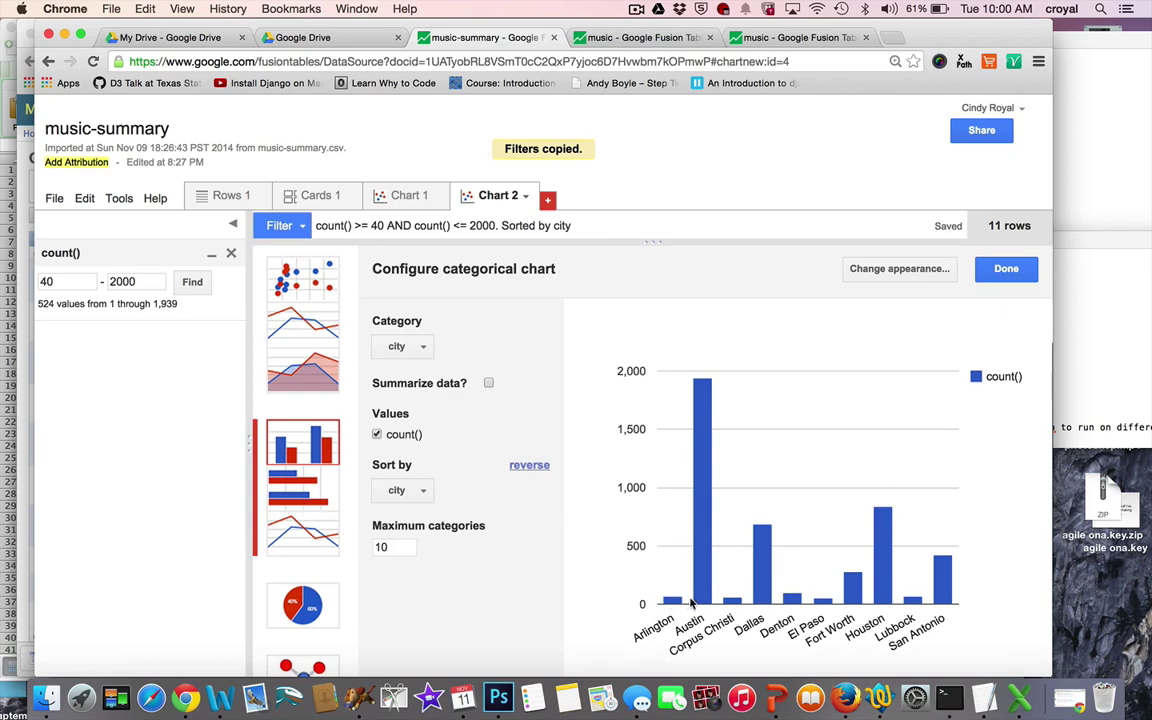
Sort the column chart by count() in reverse order and set its maximum categories to 11.
left_click(426, 490)
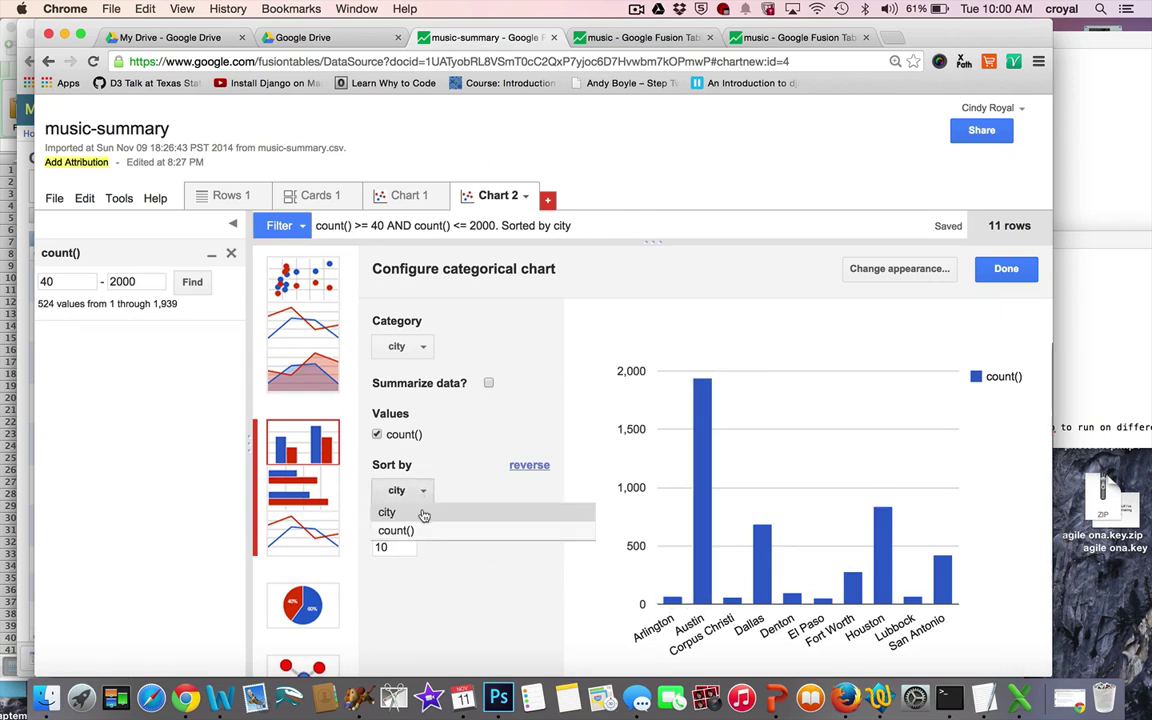
left_click(409, 531)
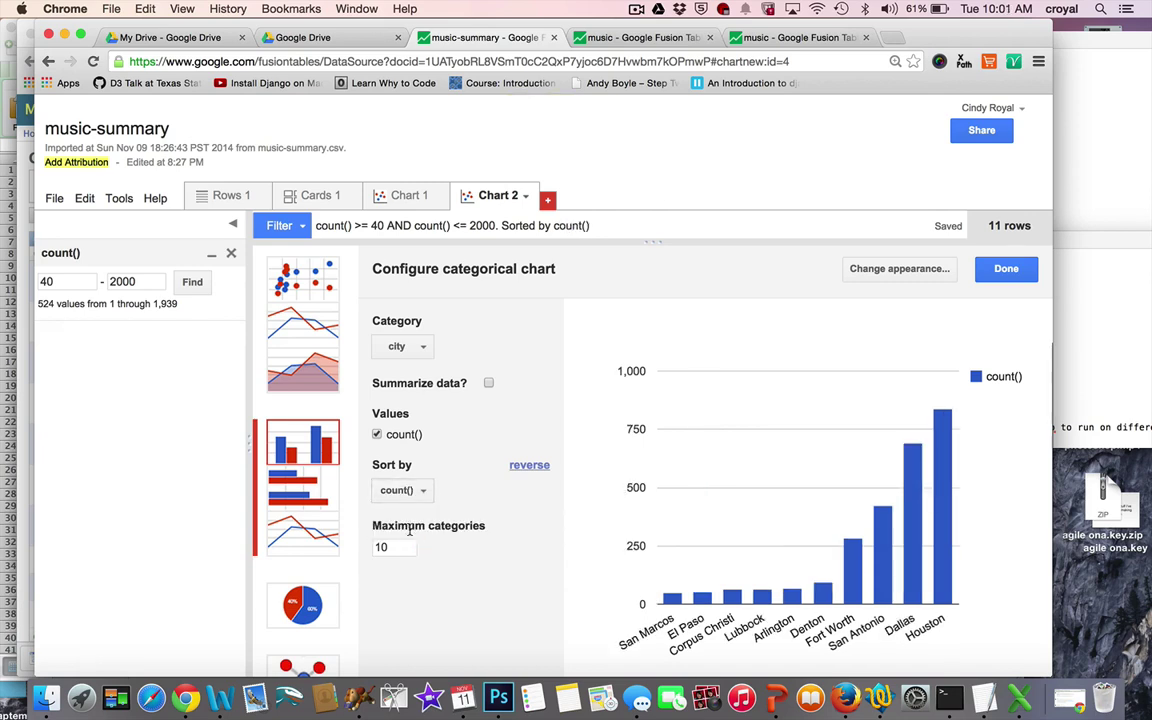
left_click(534, 466)
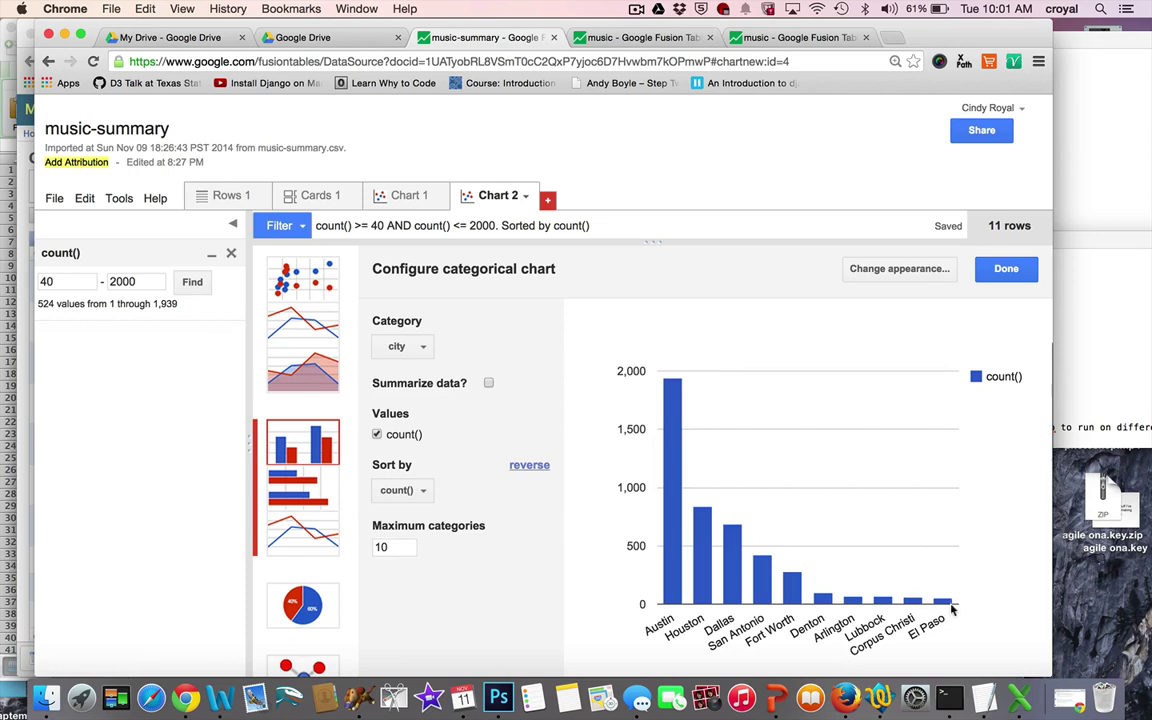
double_click(402, 545)
type("11")
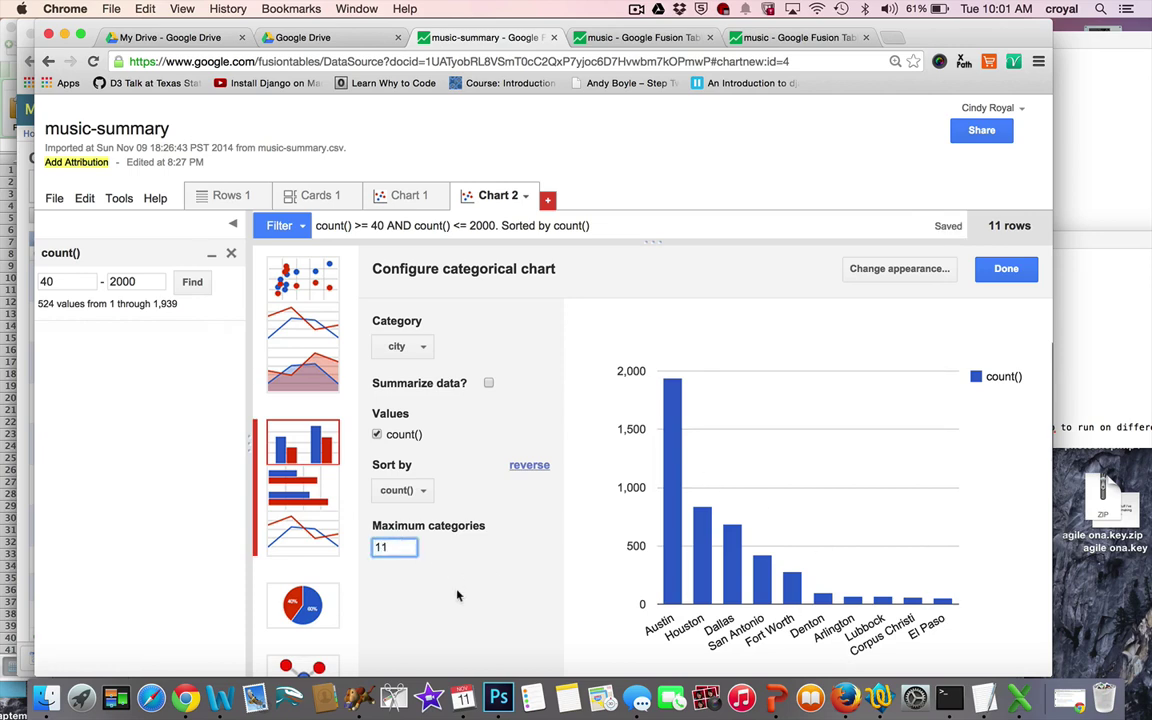
left_click(536, 565)
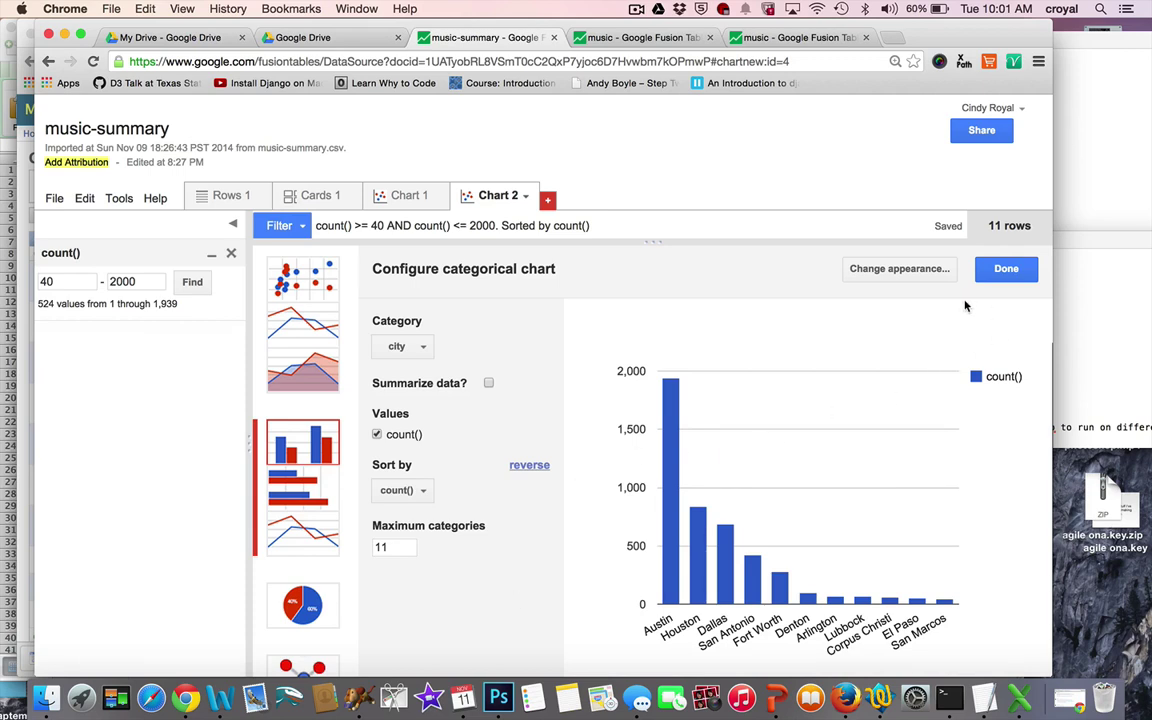
Look through the chart's appearance options, including title, axis labels and series settings, and leave without changing anything.
left_click(900, 269)
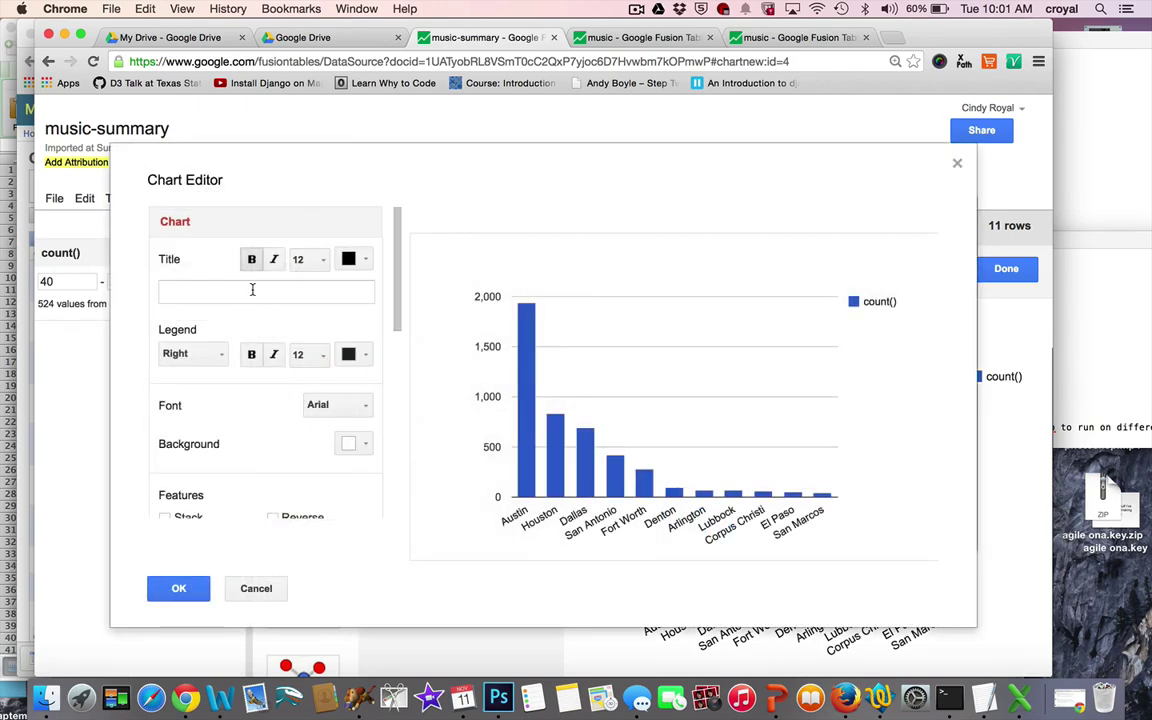
scroll(288, 450, "down", 5)
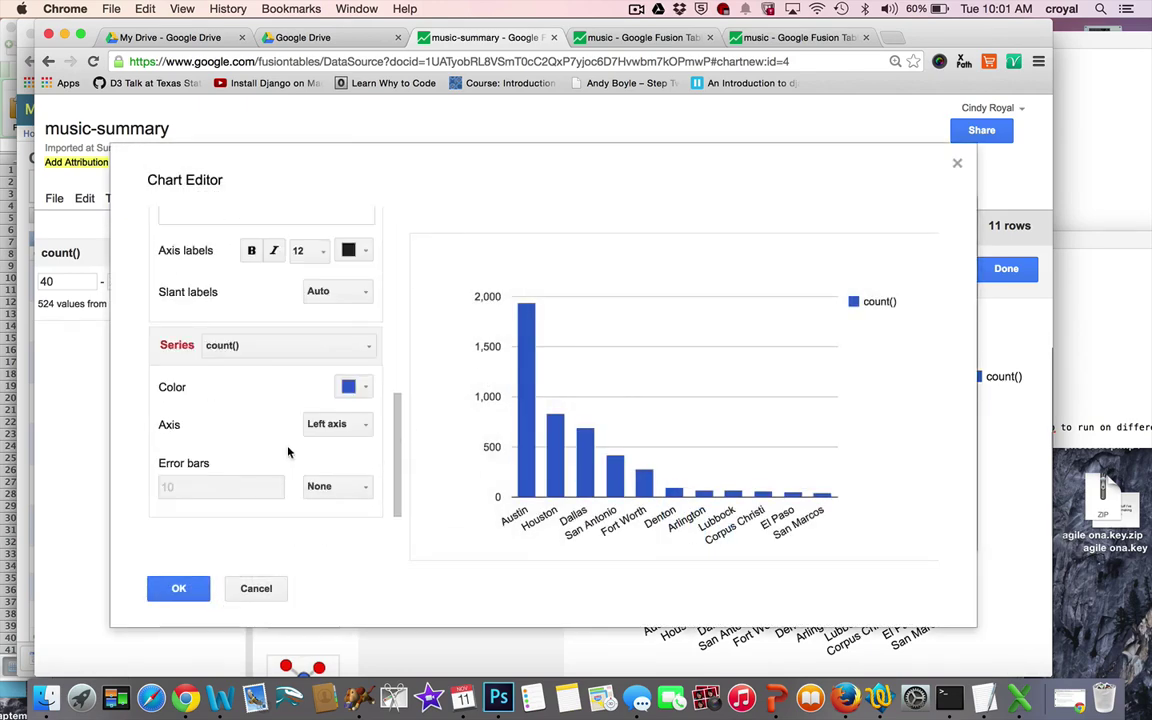
scroll(288, 450, "up", 3)
scroll(288, 450, "down", 1)
left_click(256, 588)
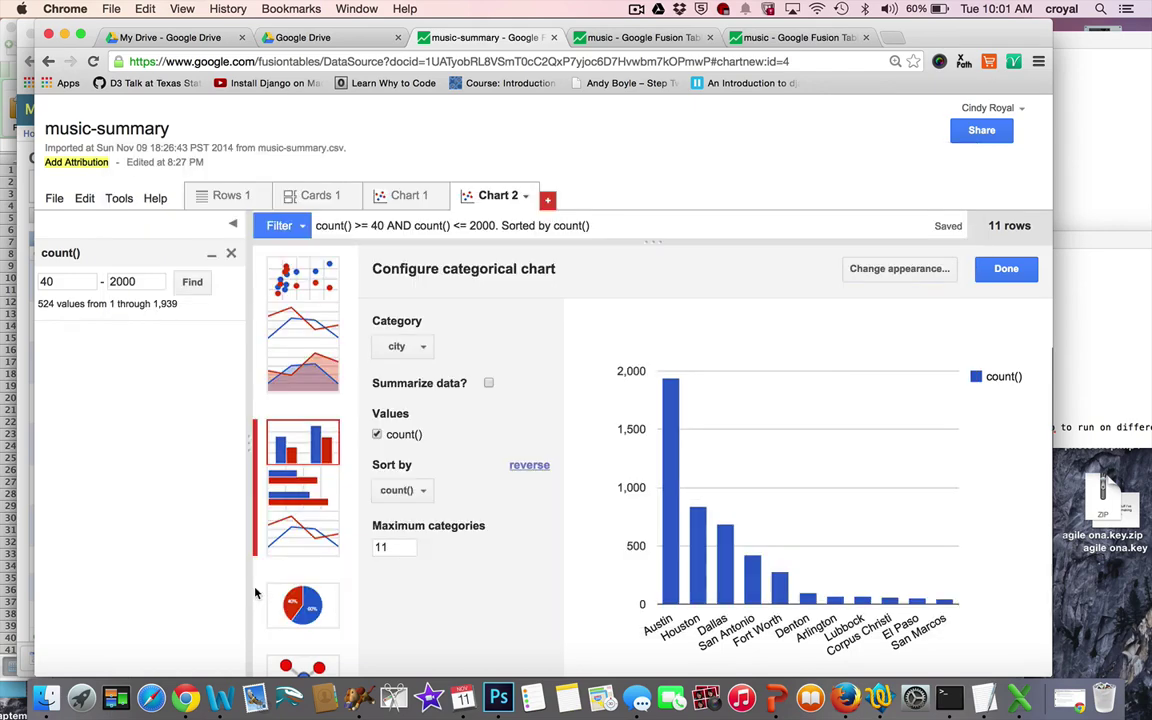
View the chart's publishing options, select the HTML embed code for a website, and close the dialog.
left_click(119, 199)
left_click(137, 222)
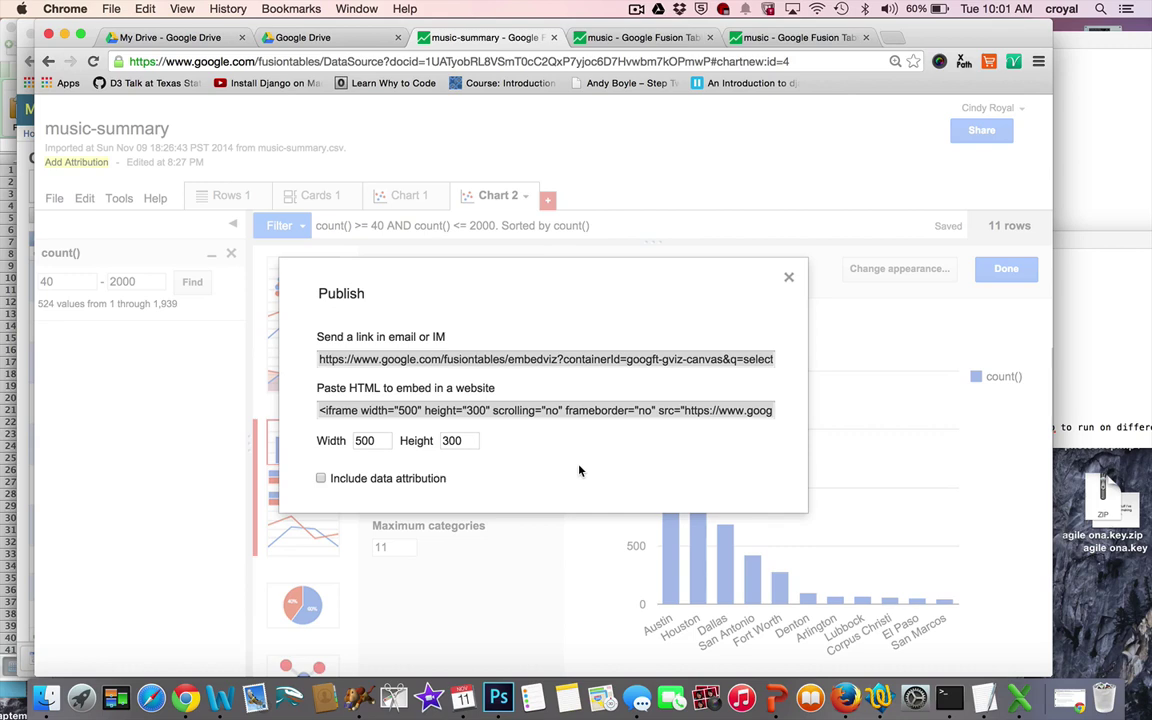
left_click(548, 414)
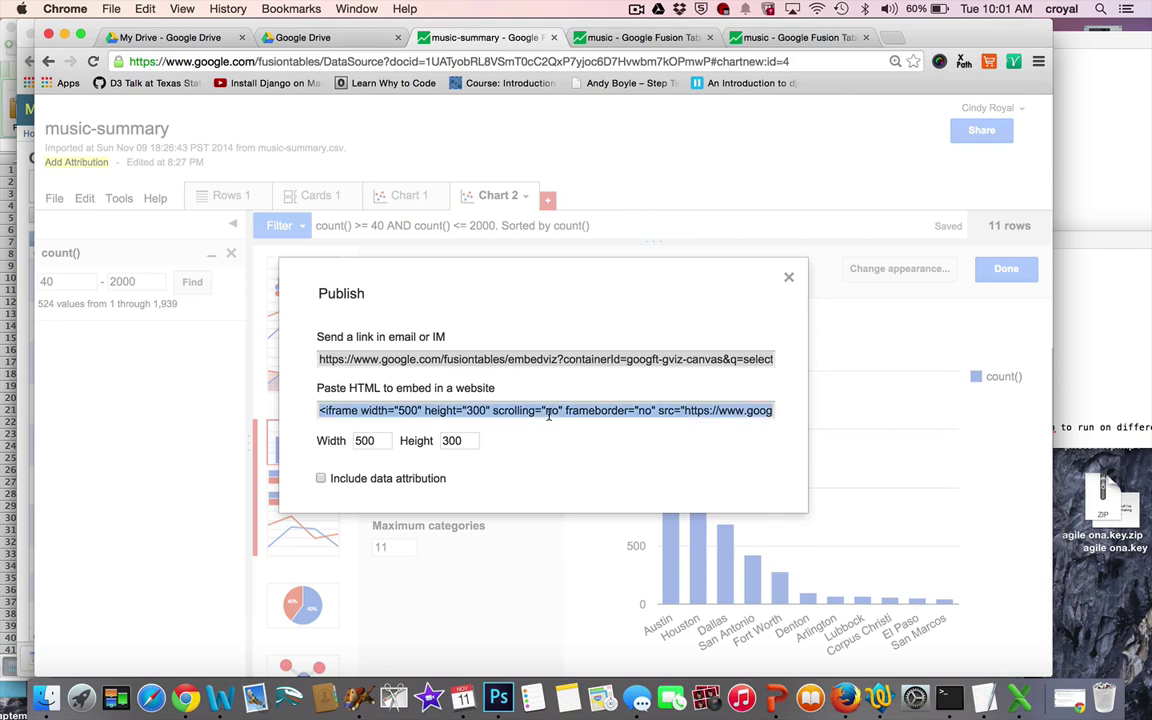
left_click(789, 281)
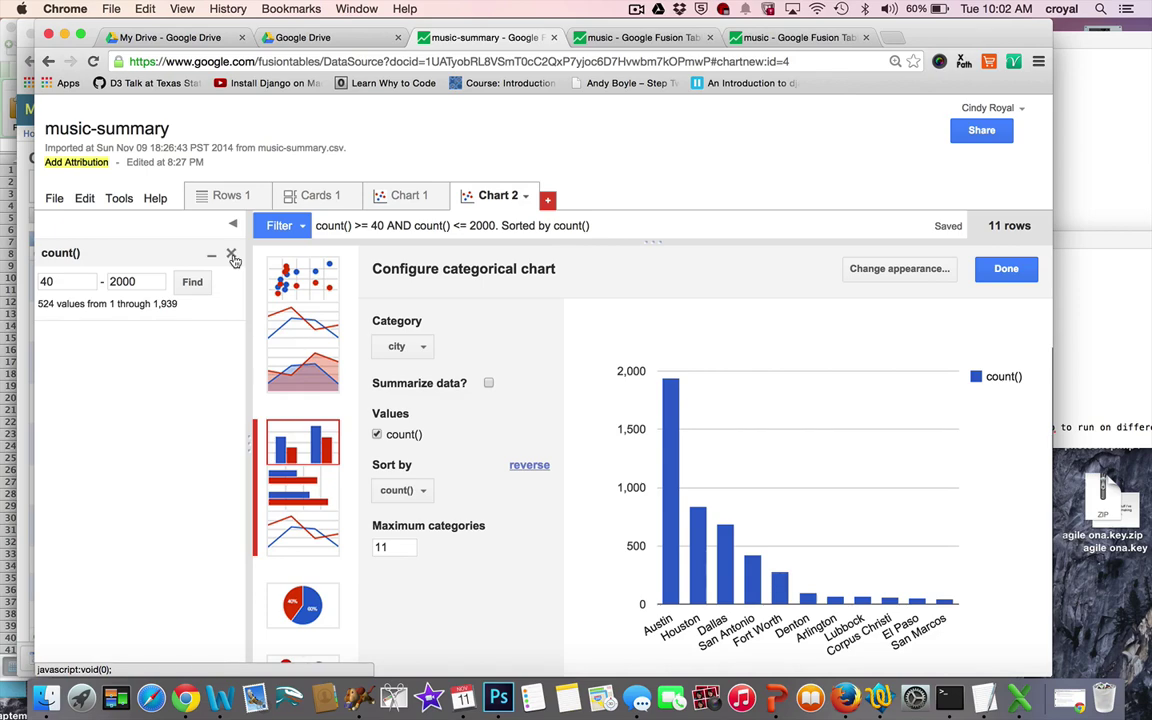
Return to the unfiltered music table, look over its rows, and show its Map of city.
key("super+5")
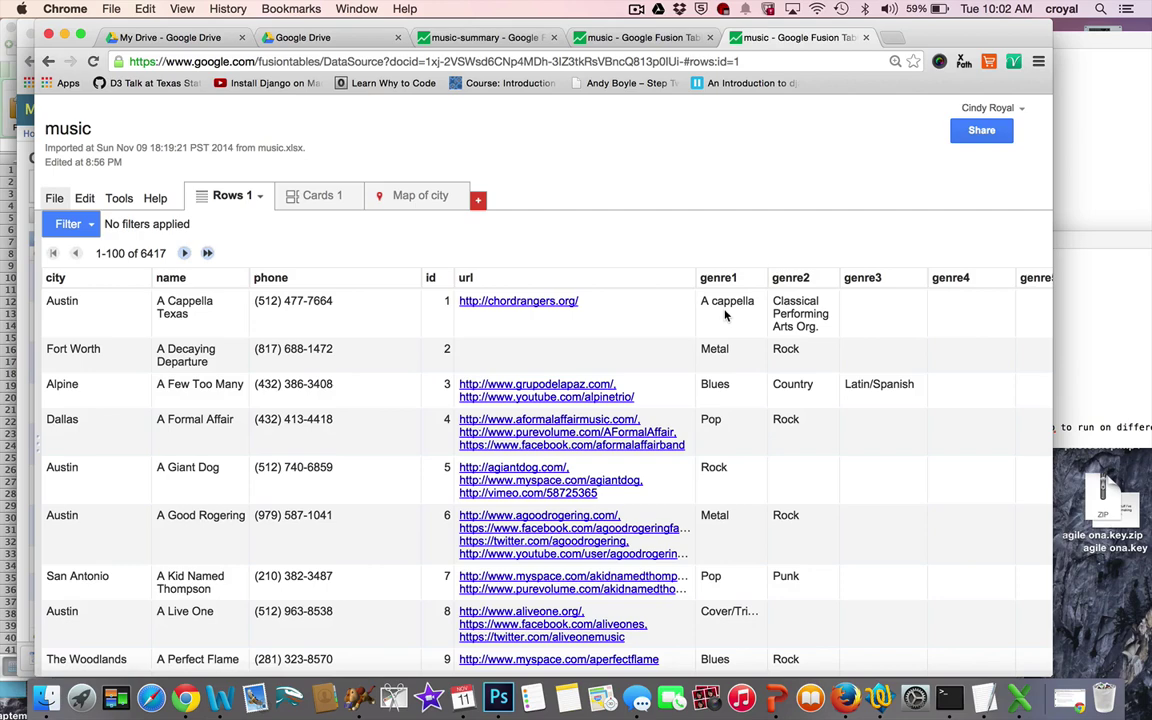
scroll(724, 563, "down", 2)
scroll(722, 568, "up", 2)
left_click(432, 199)
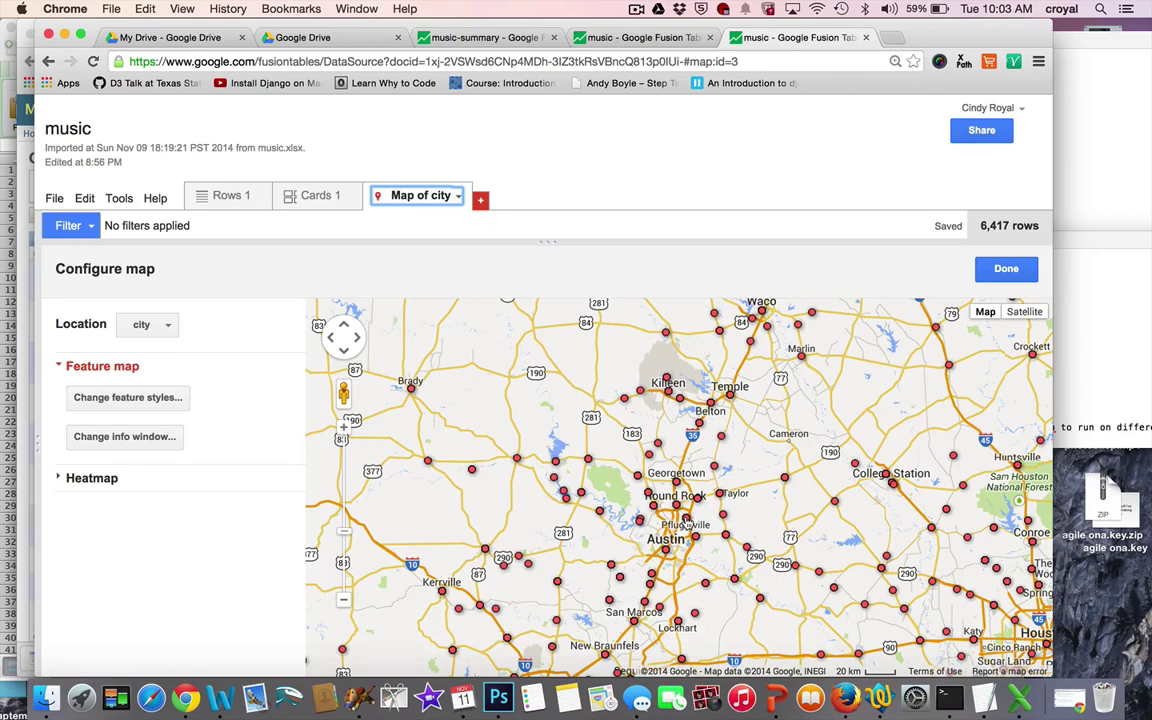
Inspect the Pflugerville marker's details and the map's feature style and info window options, closing each one.
left_click(686, 521)
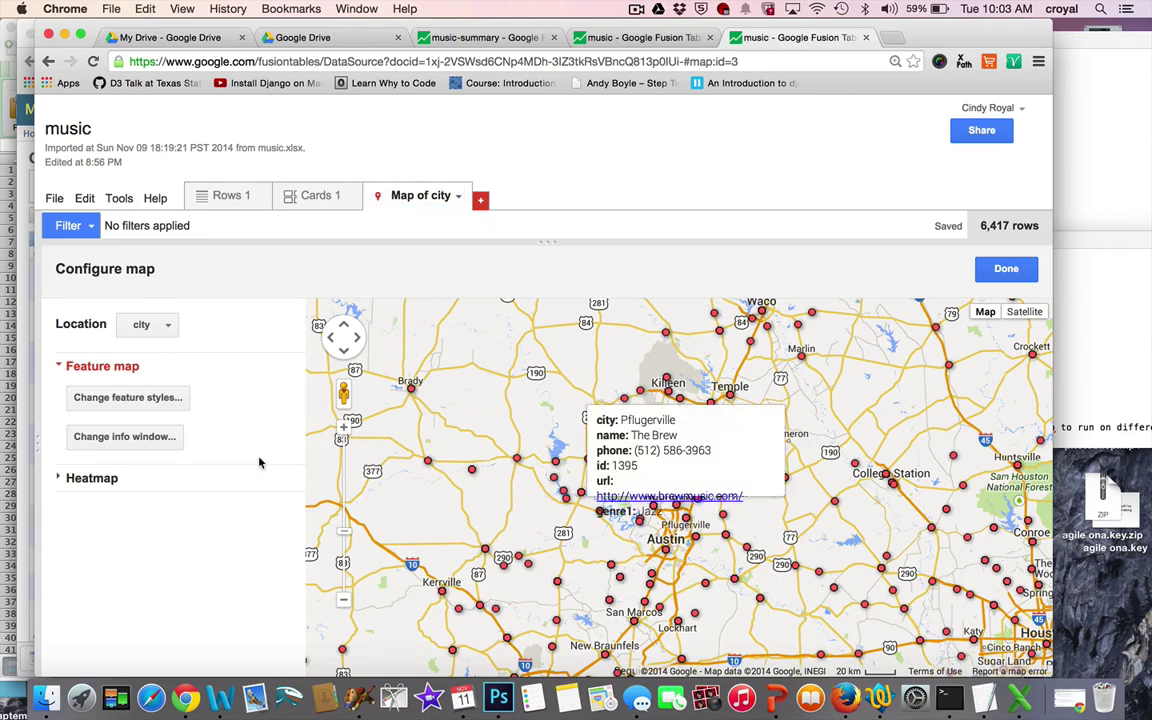
left_click(128, 398)
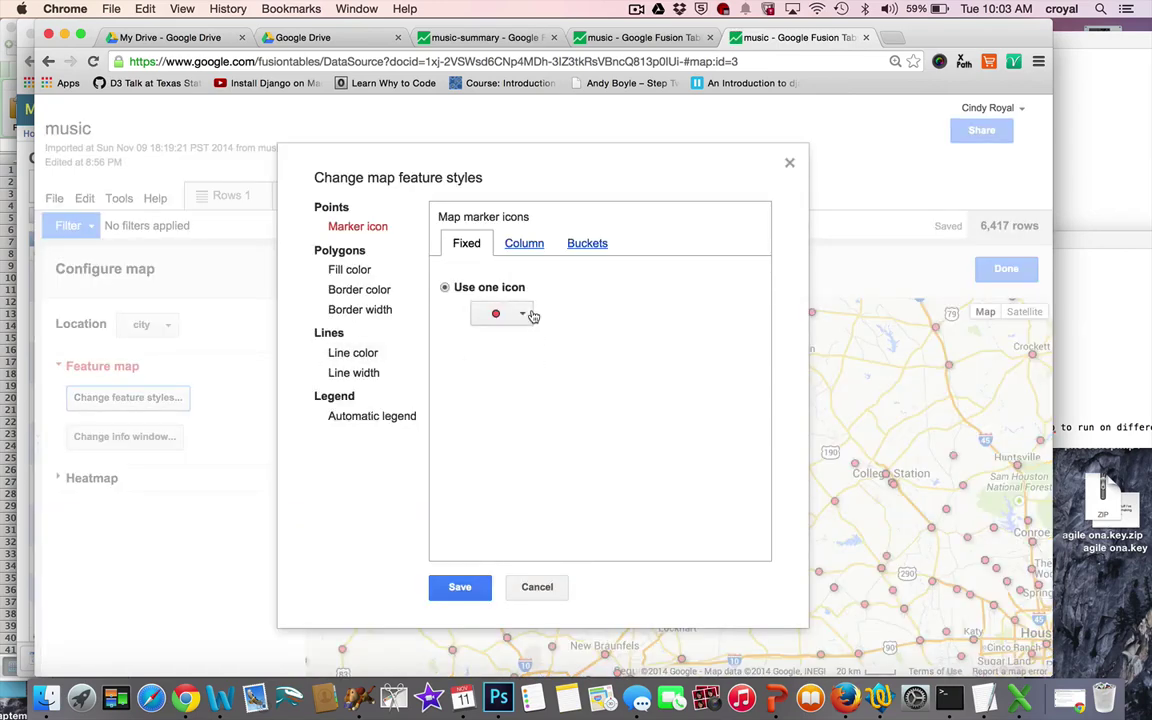
left_click(536, 587)
left_click(140, 437)
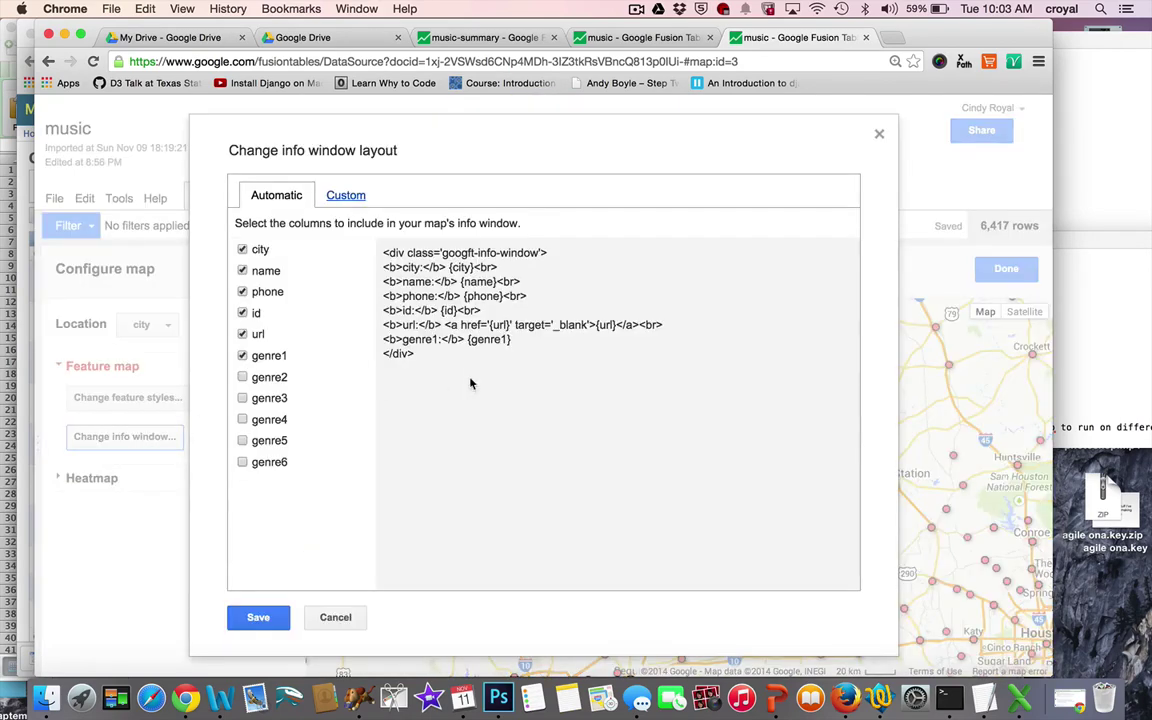
left_click(335, 619)
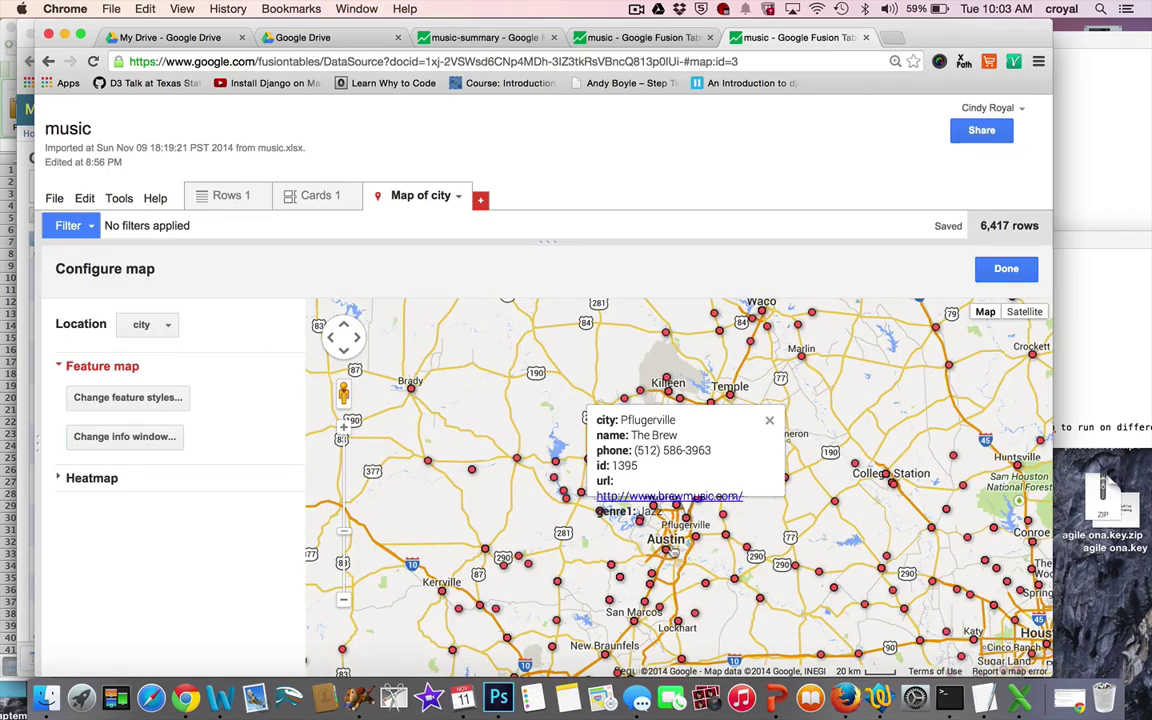
left_click(769, 421)
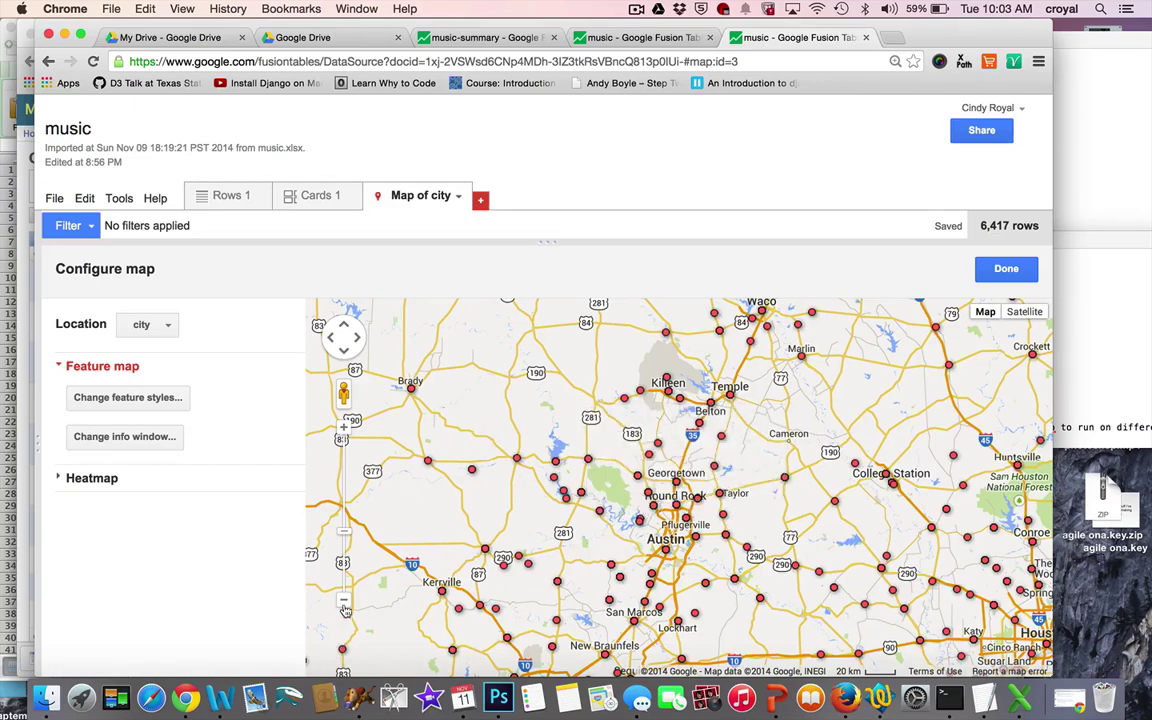
left_click(118, 200)
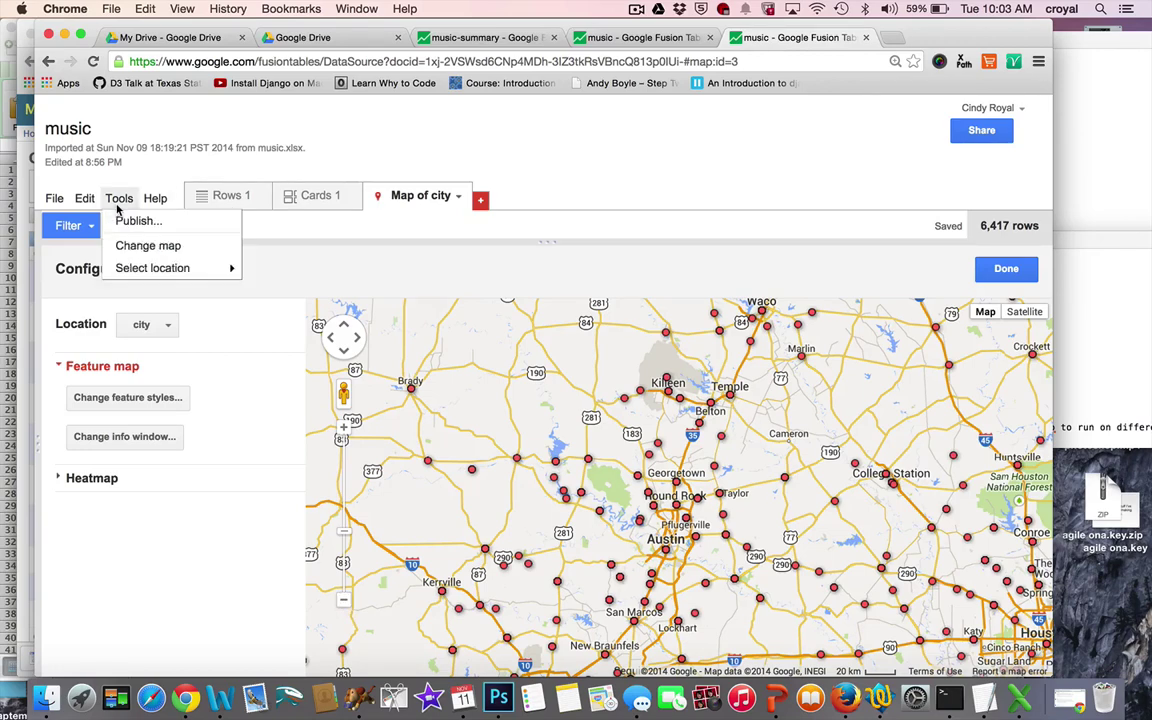
left_click(117, 205)
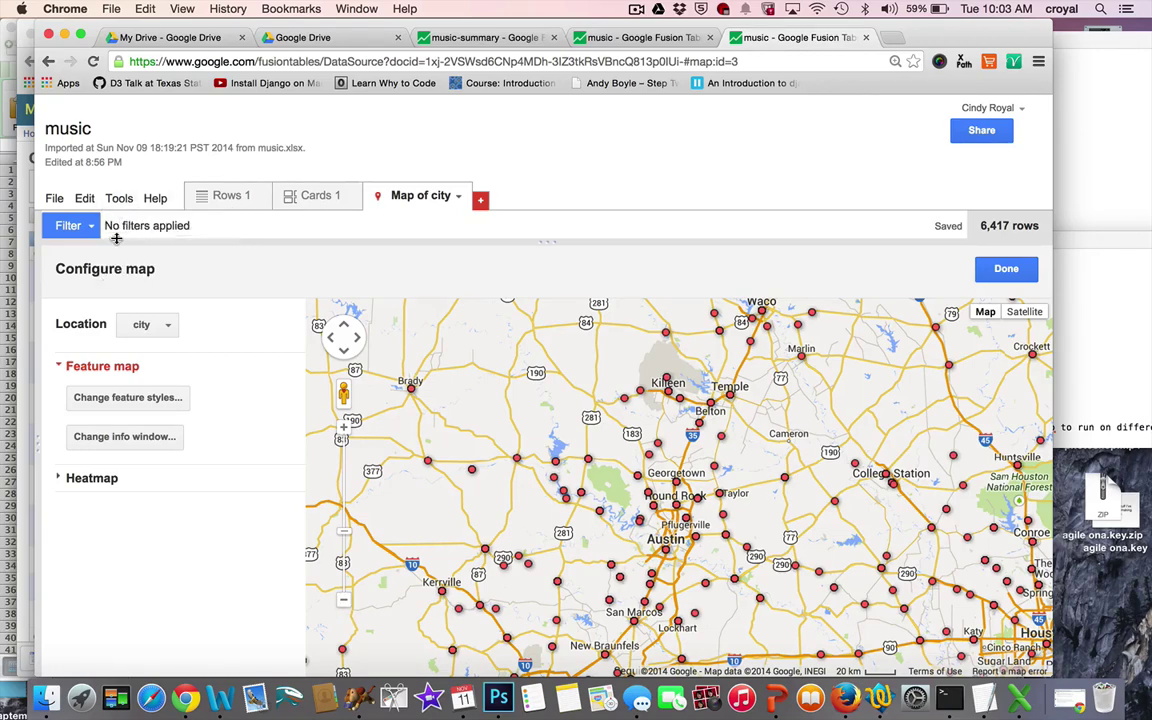
Turn the city map into a heatmap with radius 45 and opacity 89%, and finish configuring it with most of Texas in view.
left_click(113, 482)
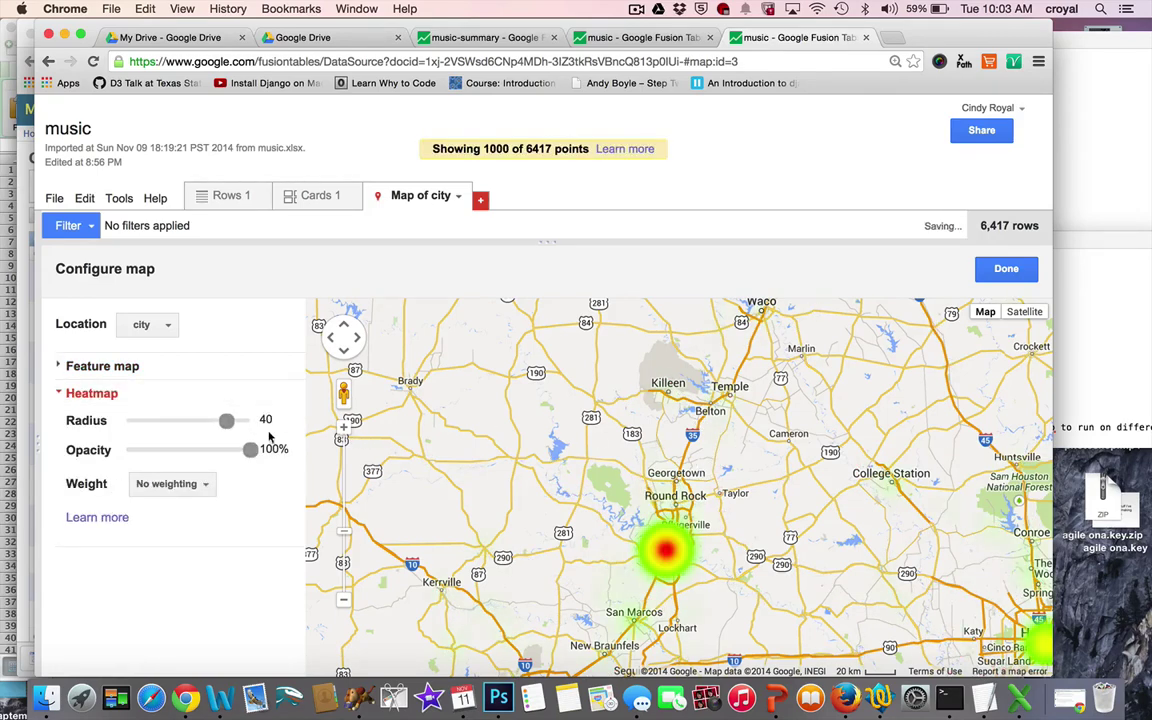
right_click(226, 420)
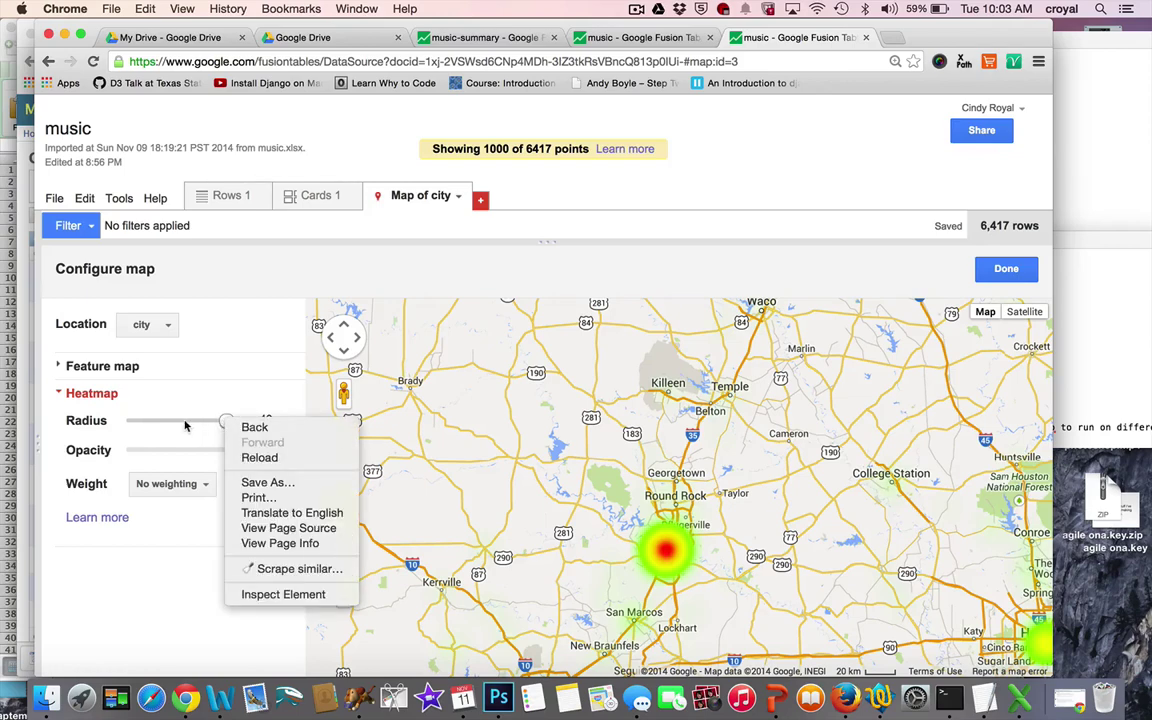
left_click(185, 426)
left_click_drag(226, 420, 237, 452)
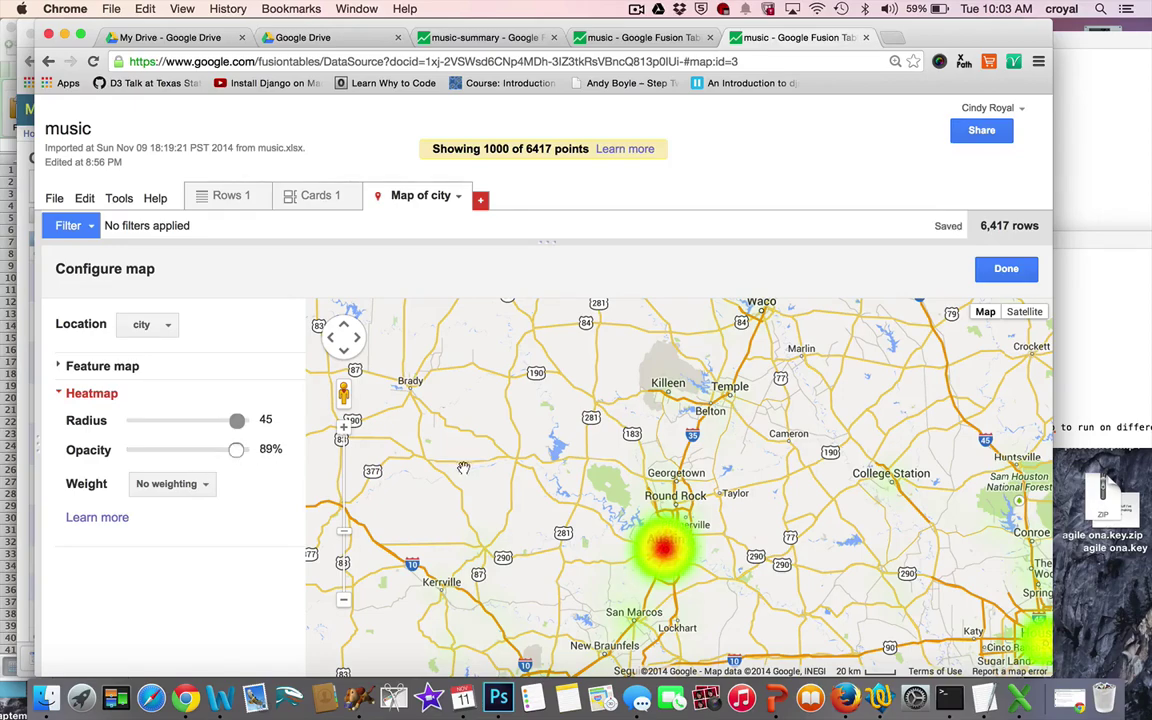
left_click(344, 602)
left_click(344, 603)
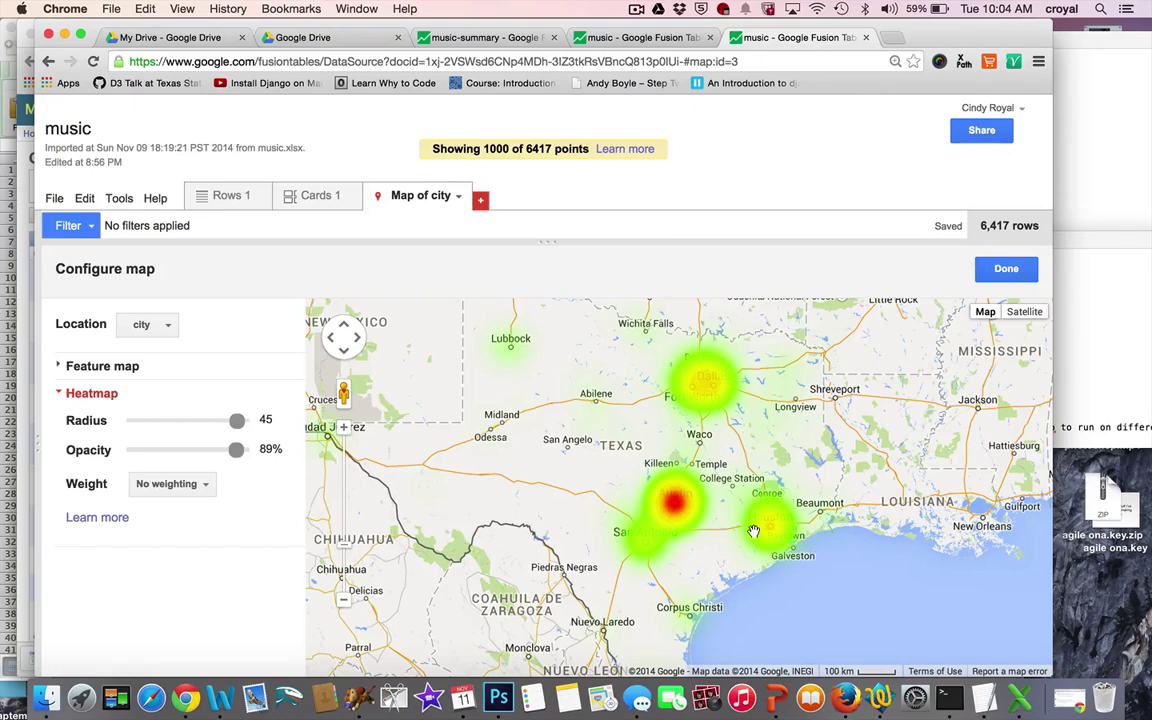
left_click(1006, 270)
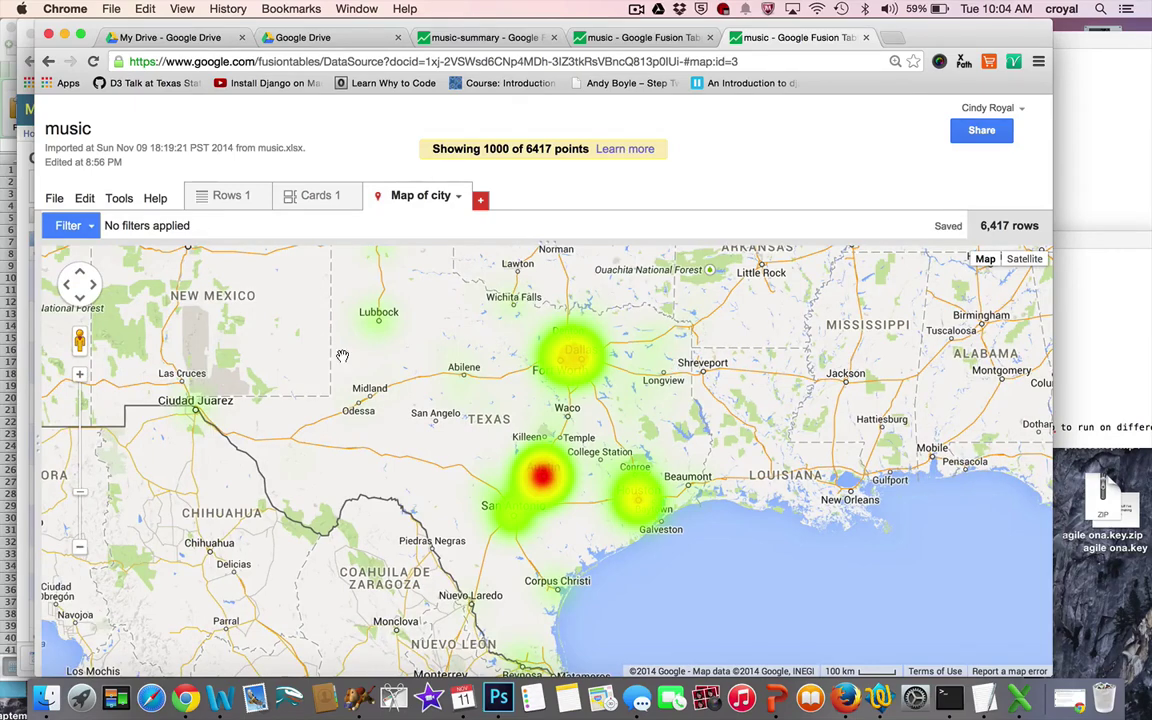
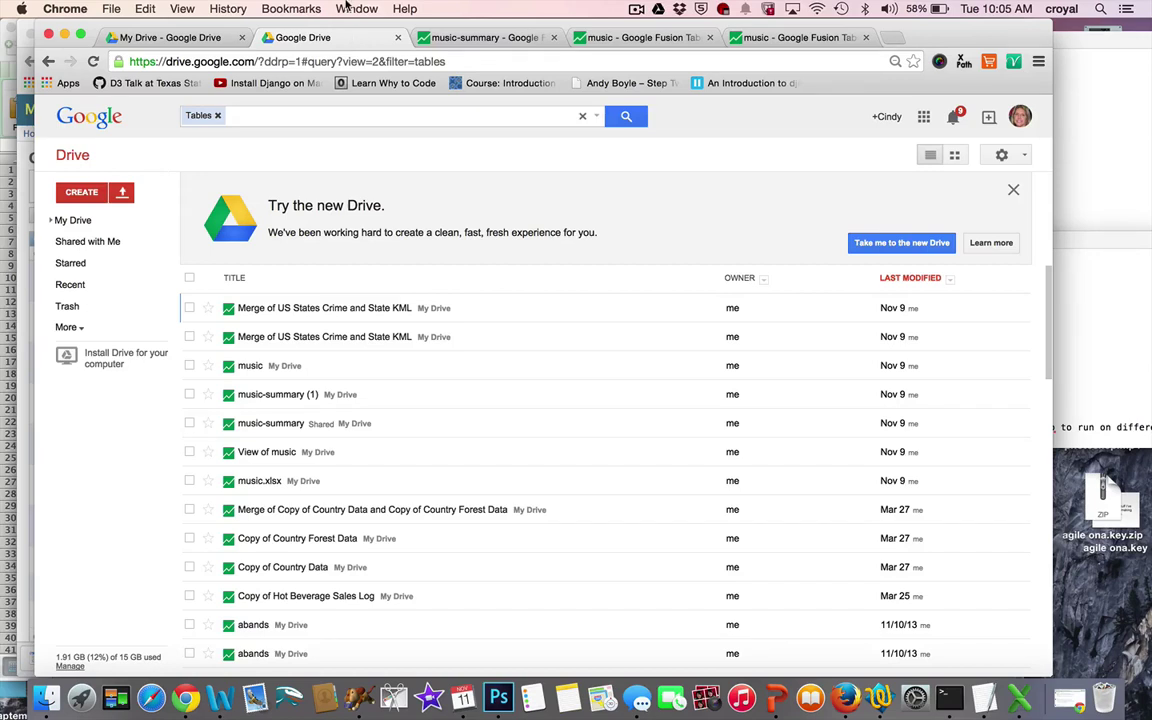
Search the tables in Google Drive for "state crime" and open the US States Crime table.
left_click(287, 115)
type("state crime")
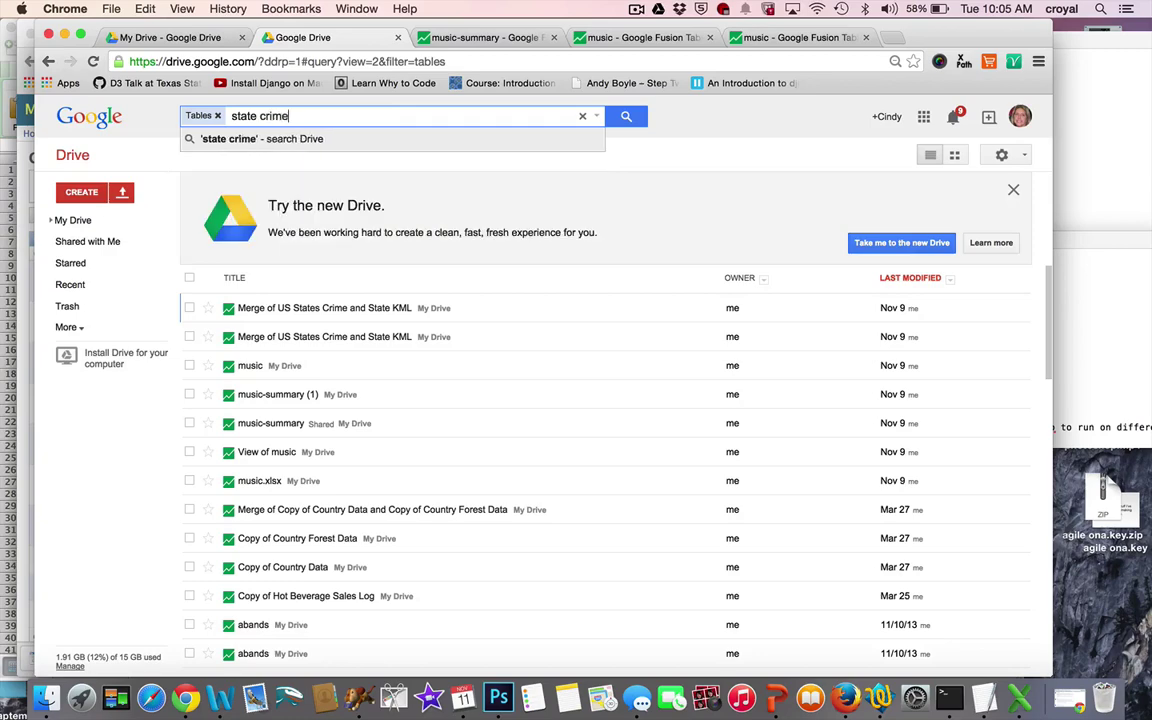
key("Return")
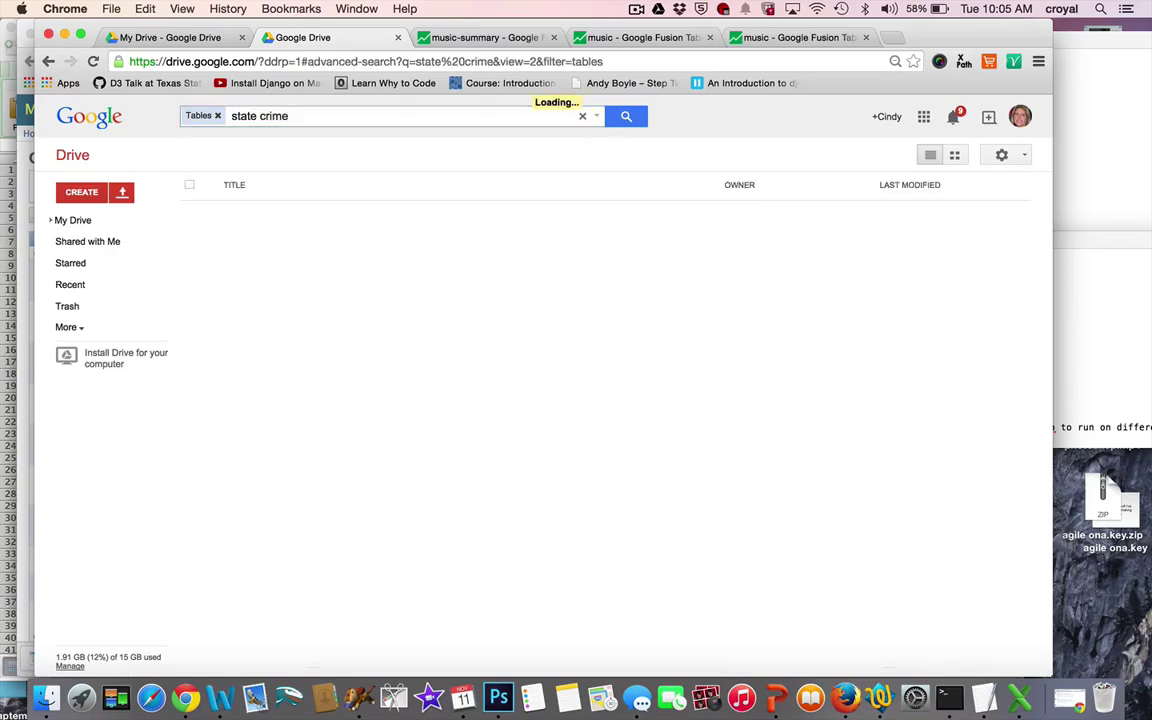
left_click(265, 309)
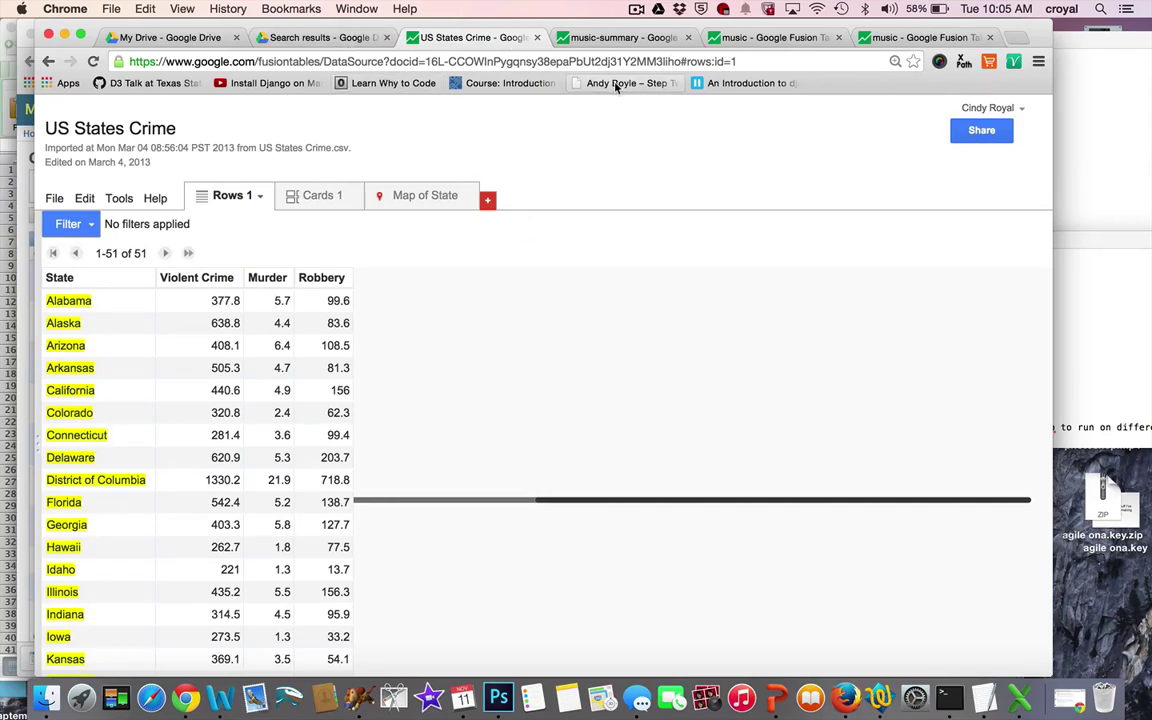
Return to the Drive search results, search the tables for "states kml", and open the State KML table.
left_click(333, 38)
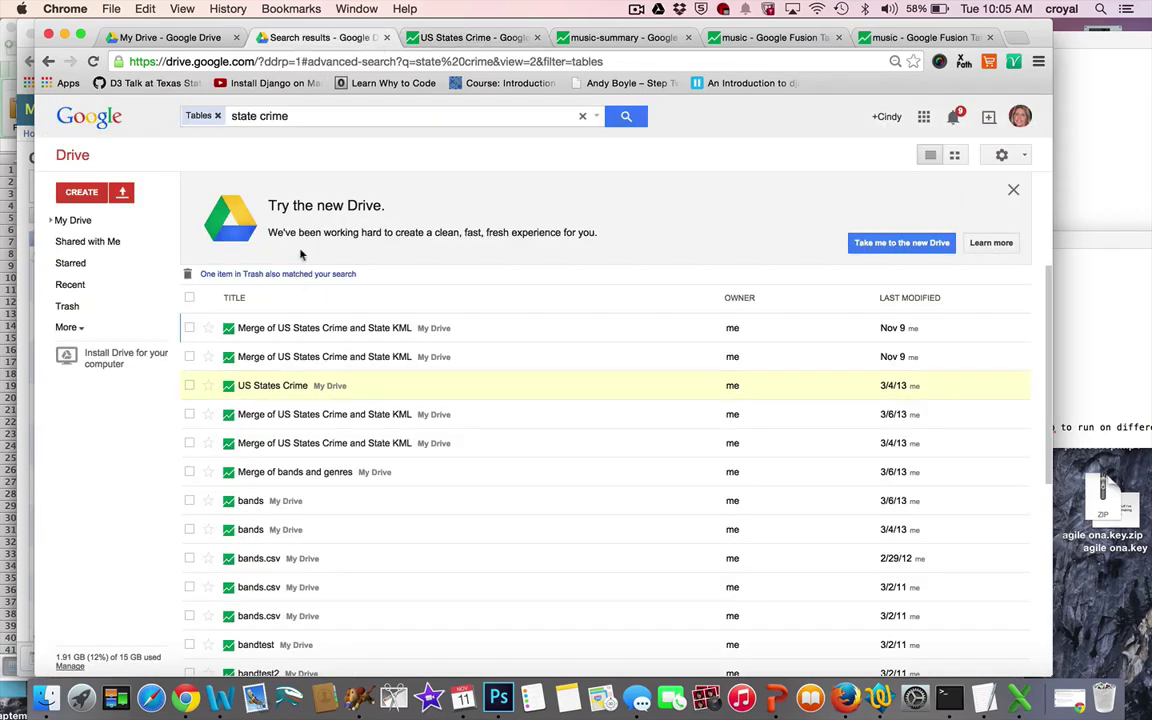
left_click(306, 116)
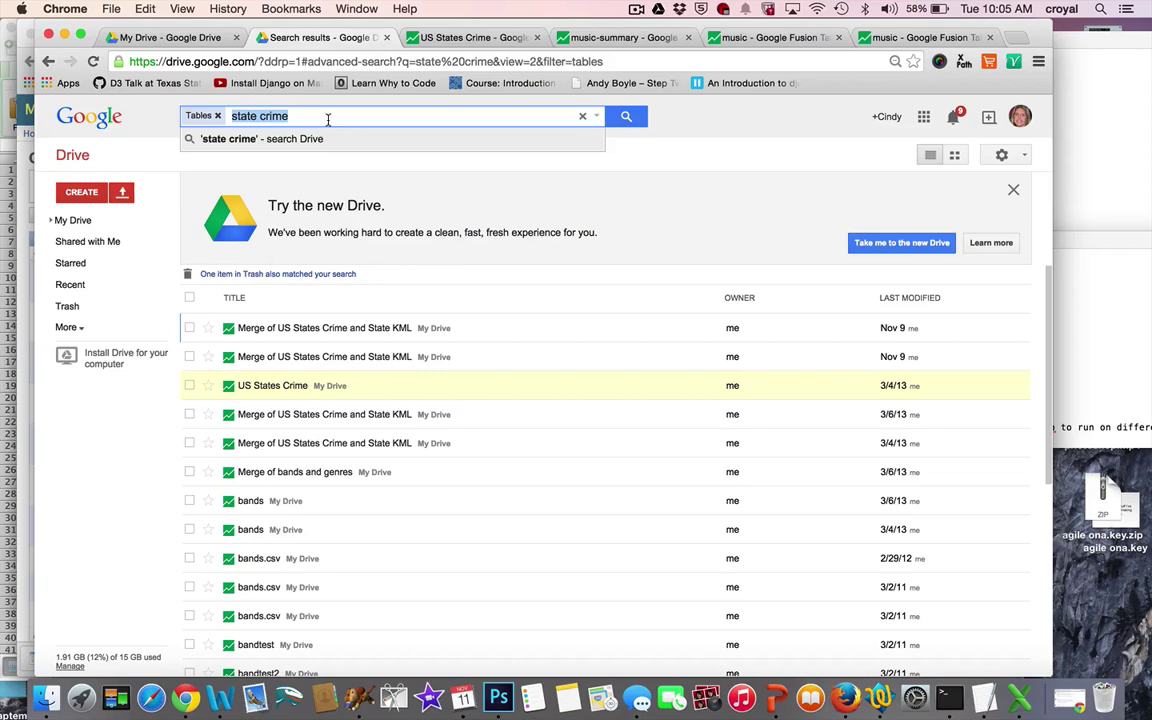
type("states ")
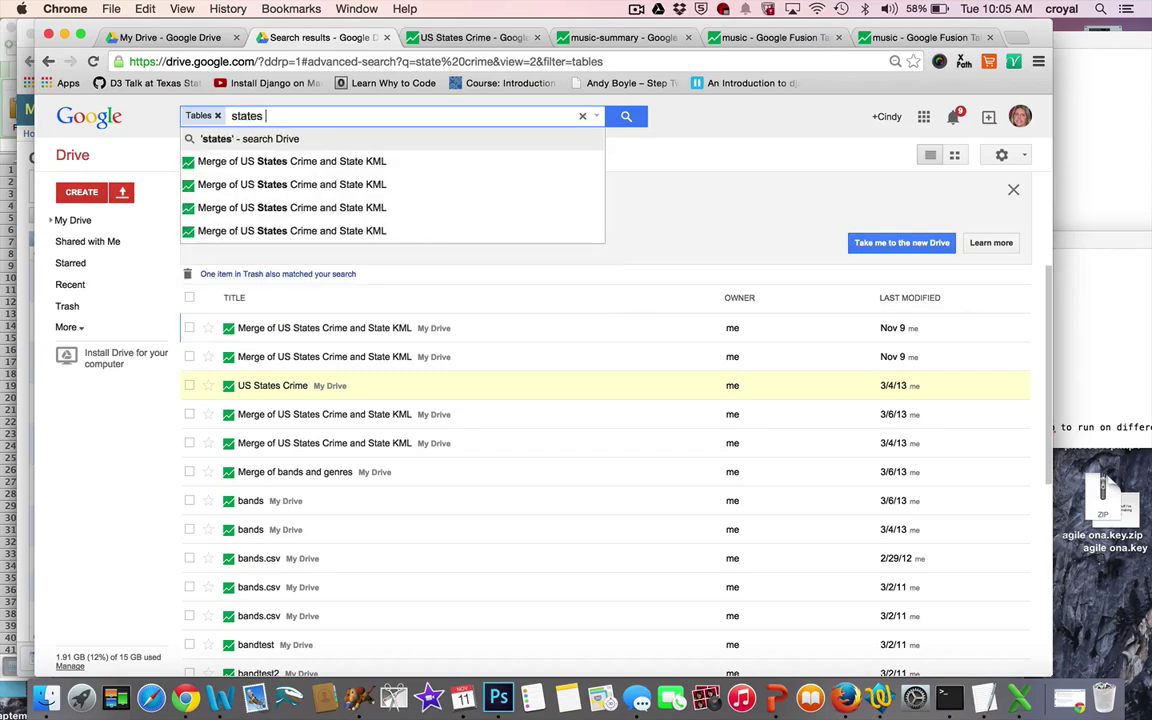
type("kml")
key("Return")
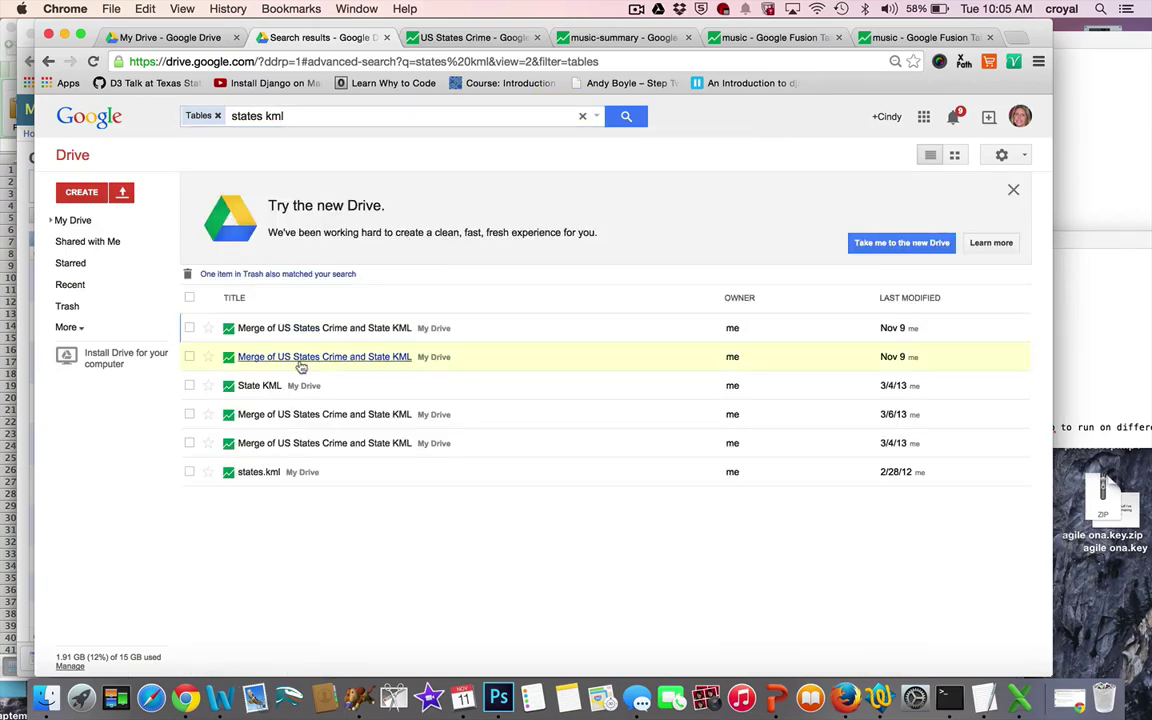
left_click(258, 386)
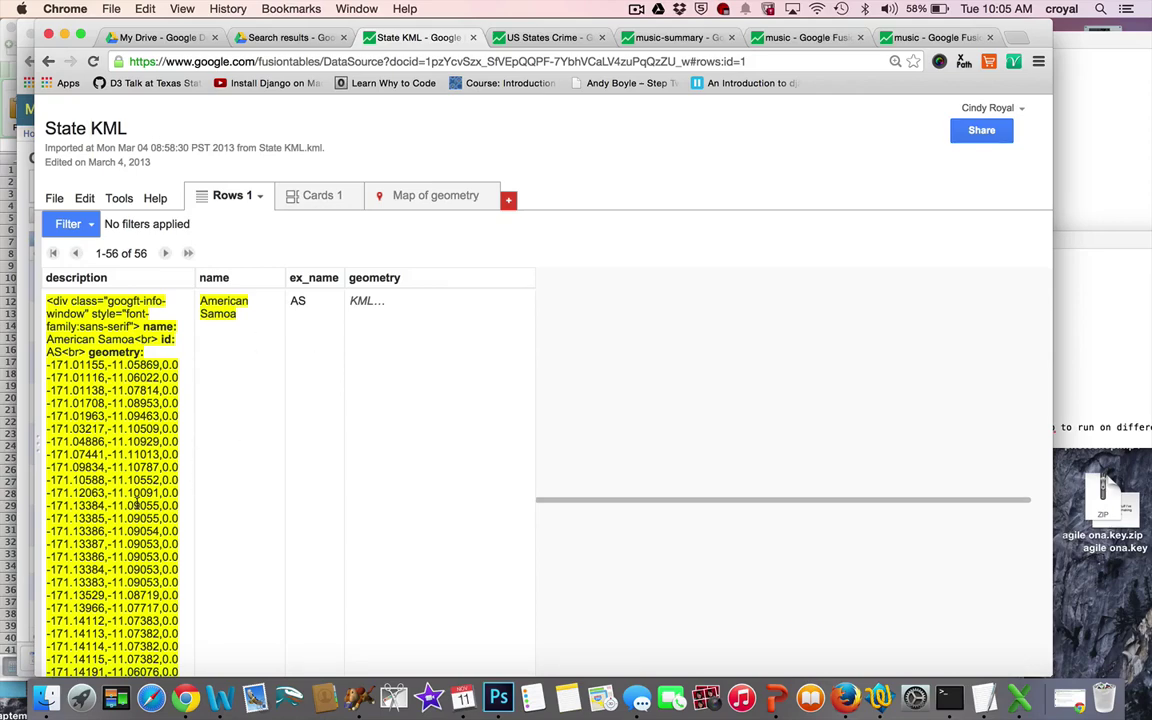
Look over the rows of the State KML table and return to the US States Crime table.
scroll(125, 455, "down", 2)
scroll(137, 490, "down", 15)
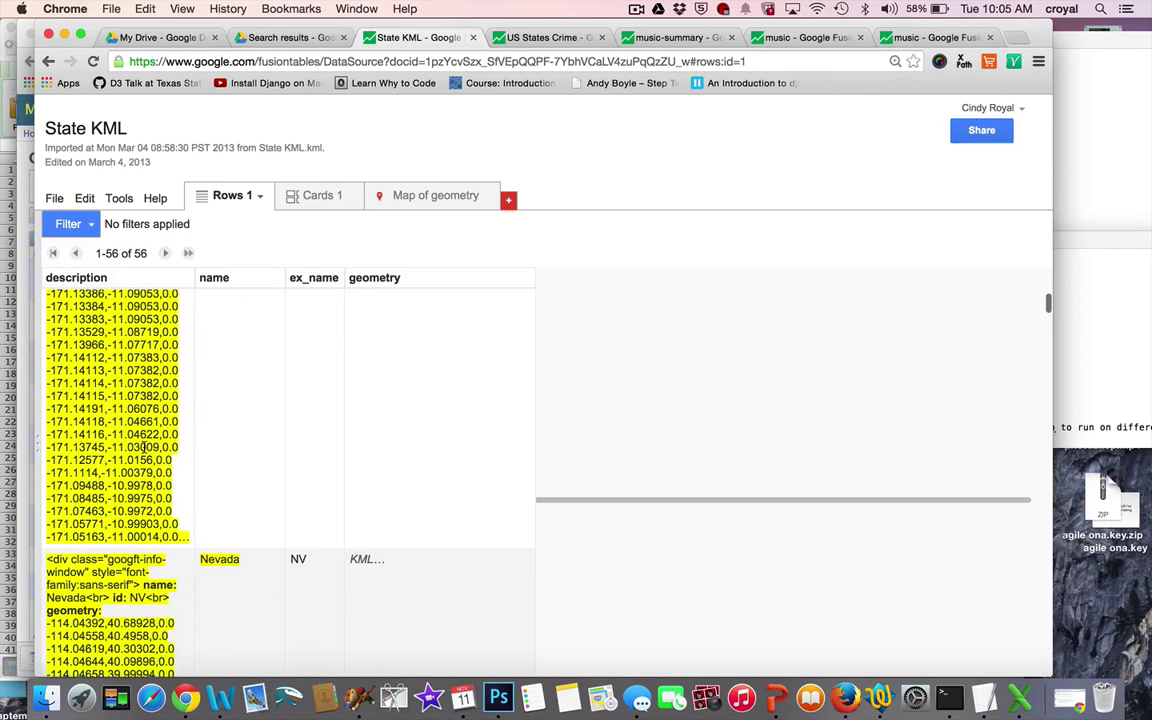
scroll(145, 430, "up", 15)
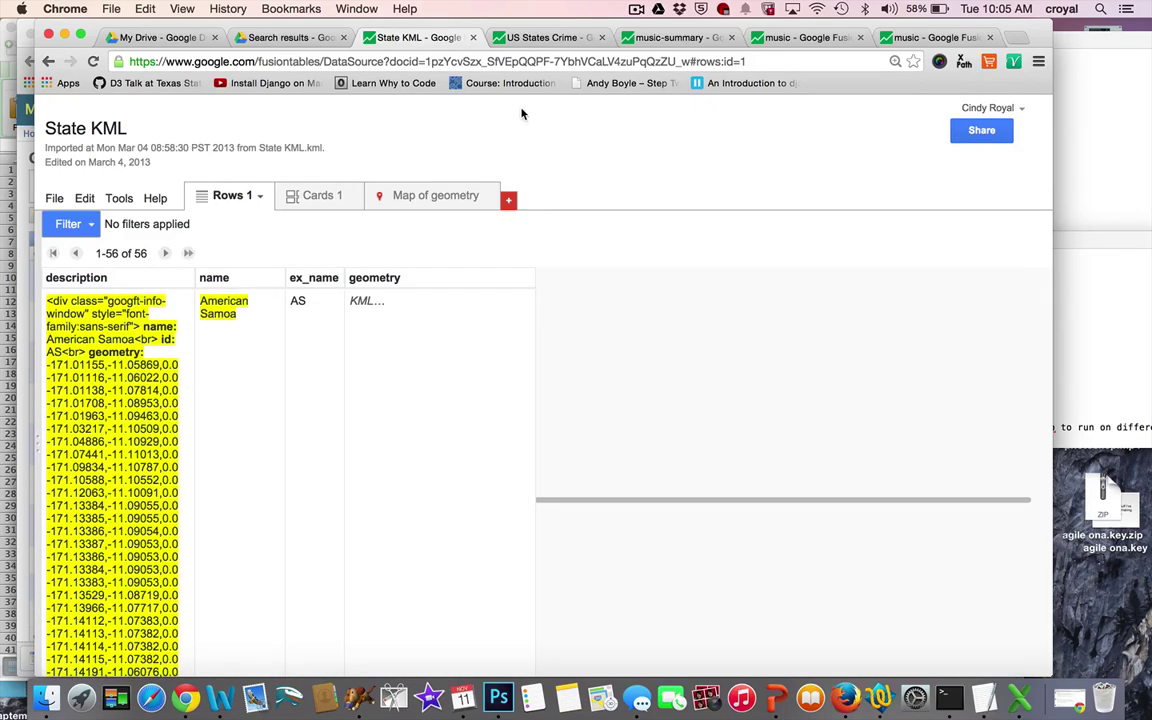
left_click(549, 40)
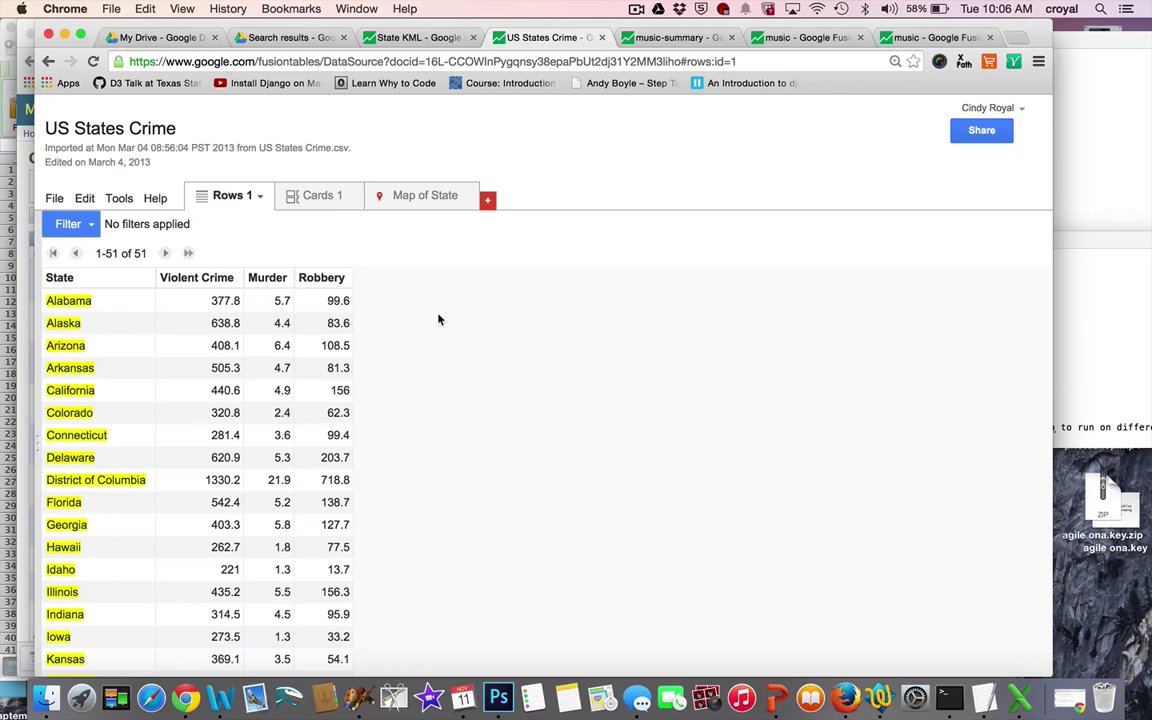
left_click(146, 38)
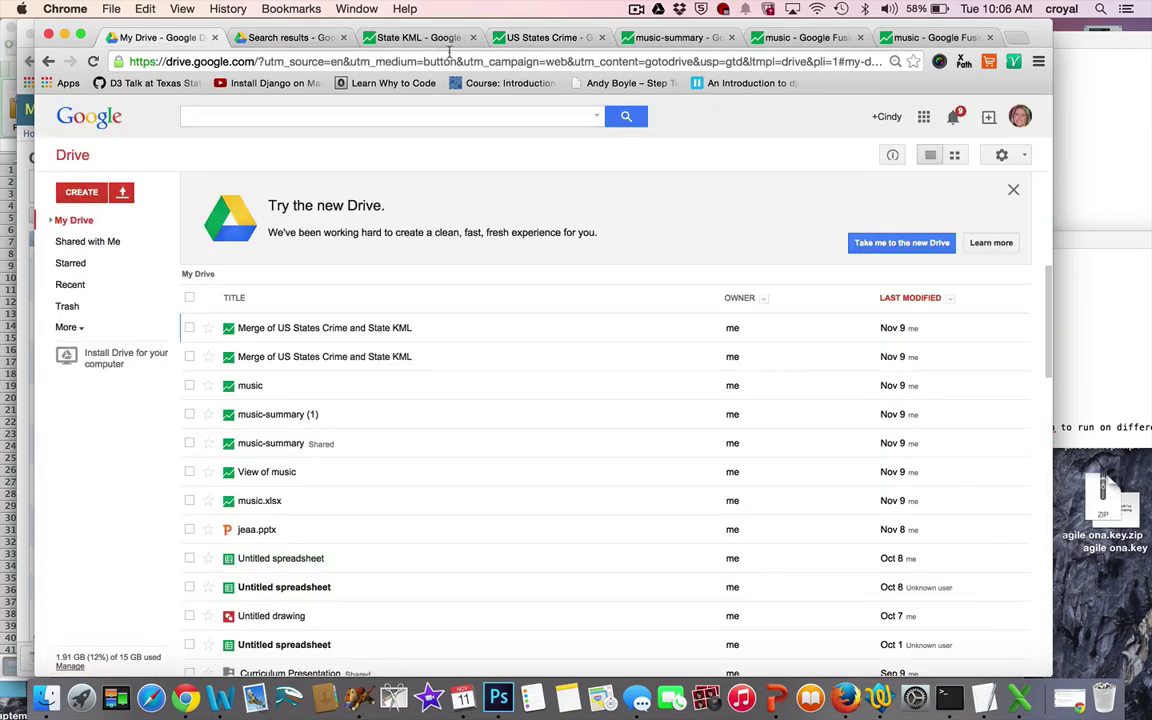
key("super+4")
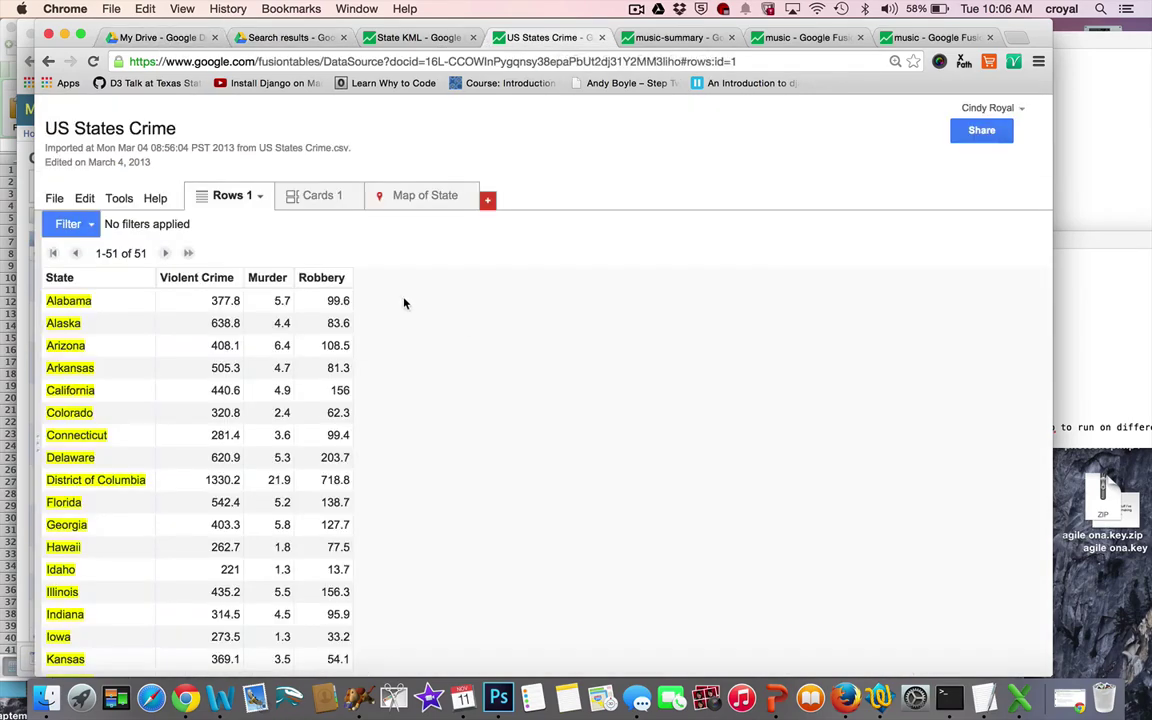
Start a merge from the US States Crime table, searching for "state kml" and choosing State KML as the second table.
left_click(54, 198)
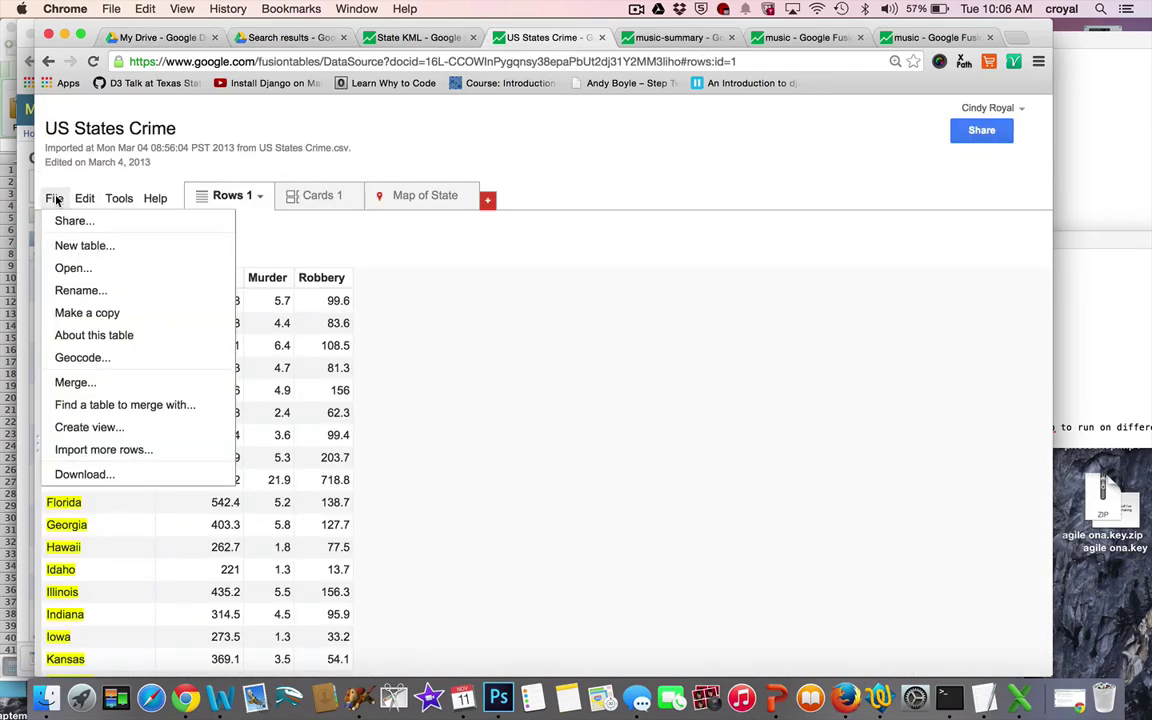
left_click(74, 382)
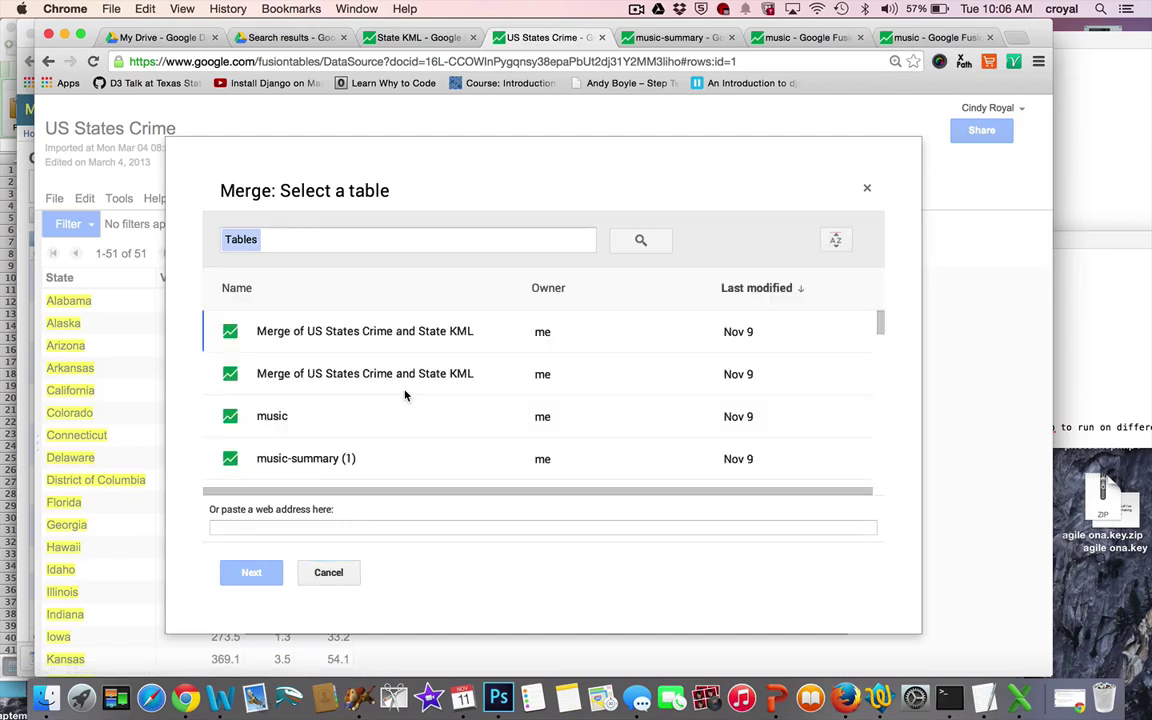
left_click(340, 239)
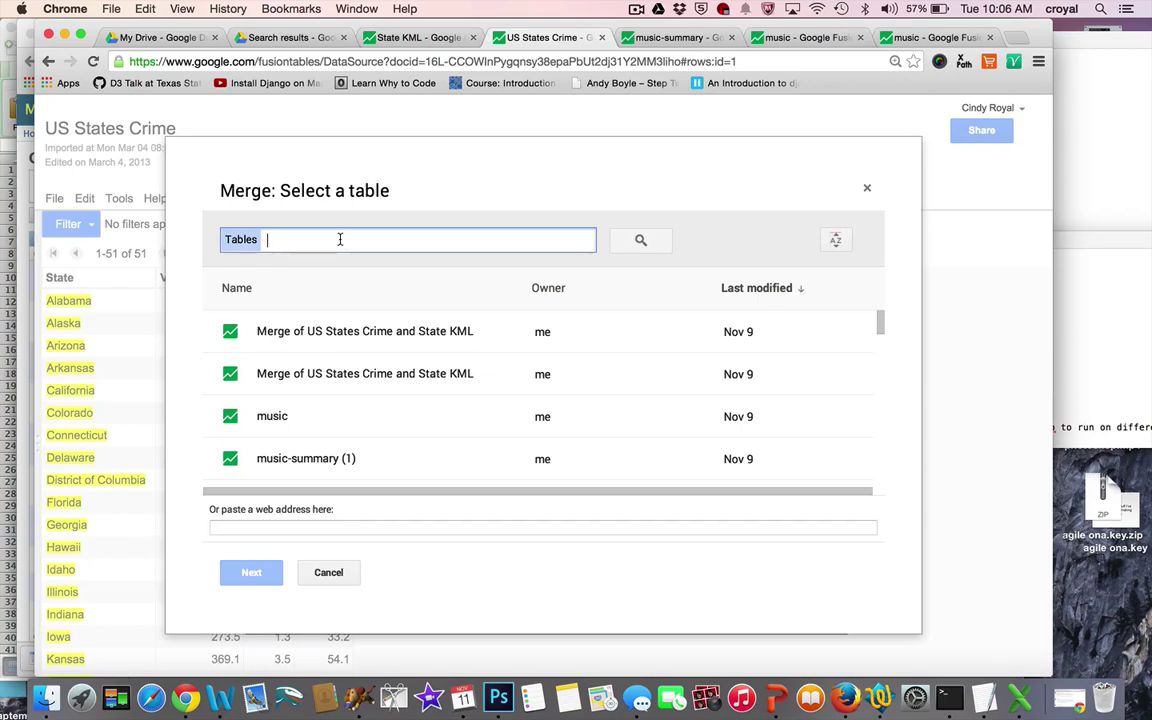
type("state kml")
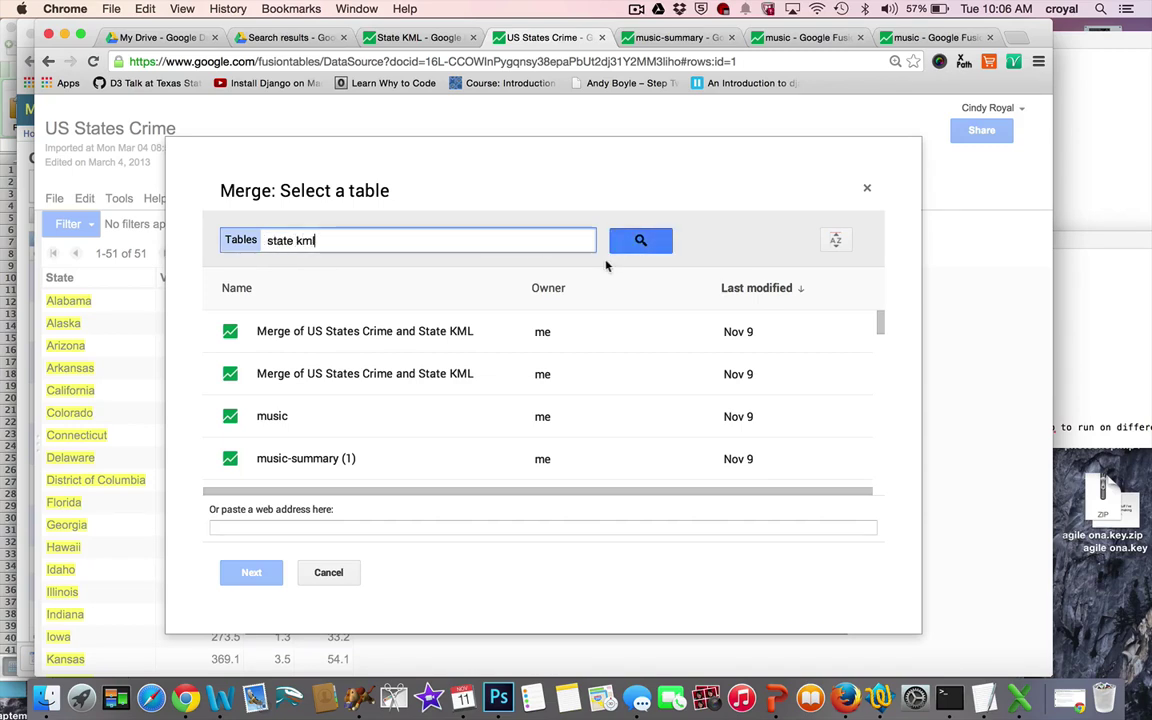
left_click(638, 241)
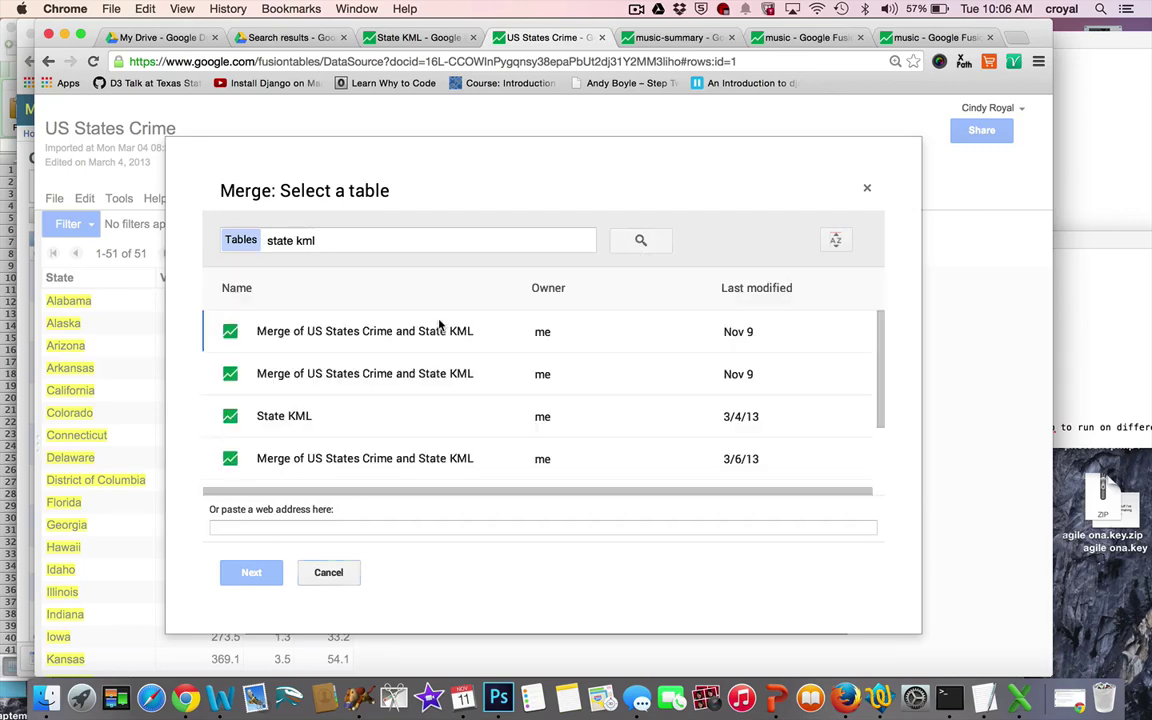
double_click(284, 418)
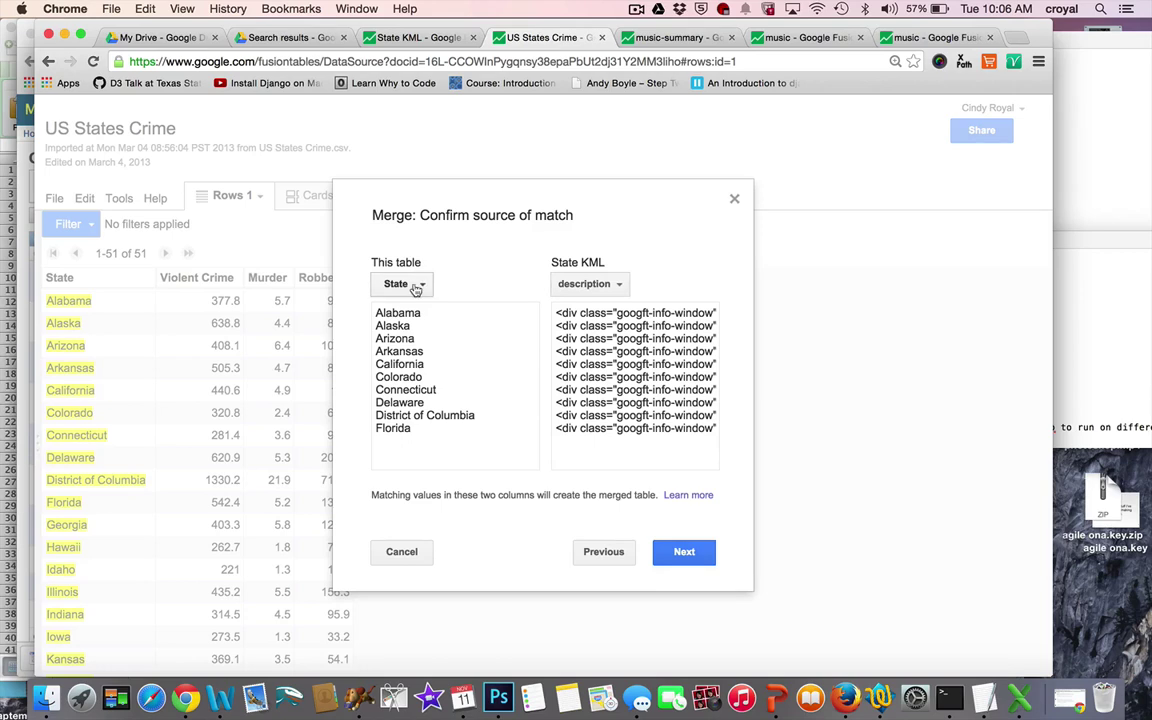
Match the State column with State KML's name column and continue to choosing the merged table's columns.
left_click(618, 287)
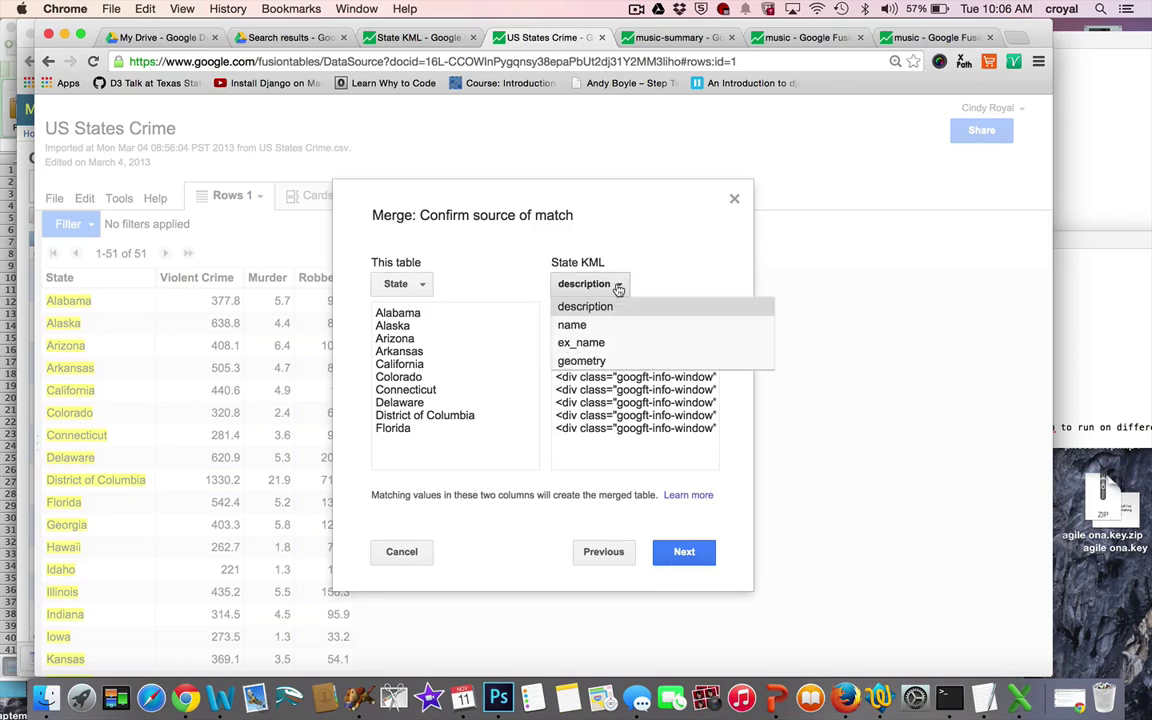
left_click(597, 326)
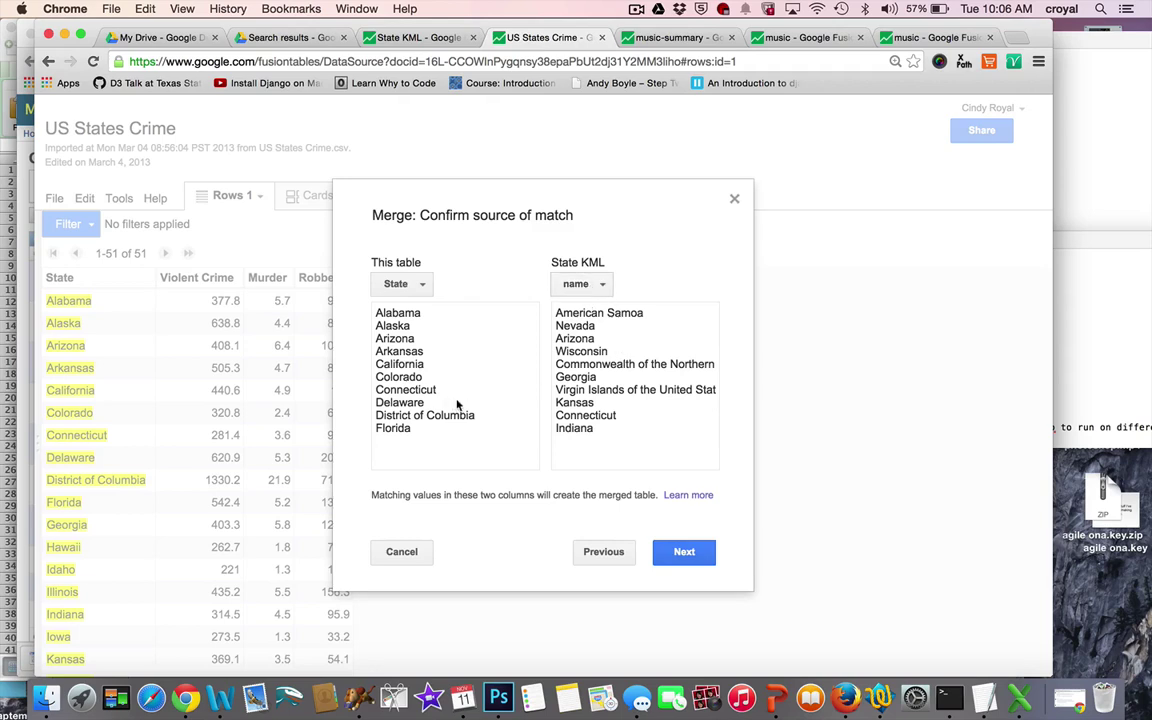
left_click(689, 556)
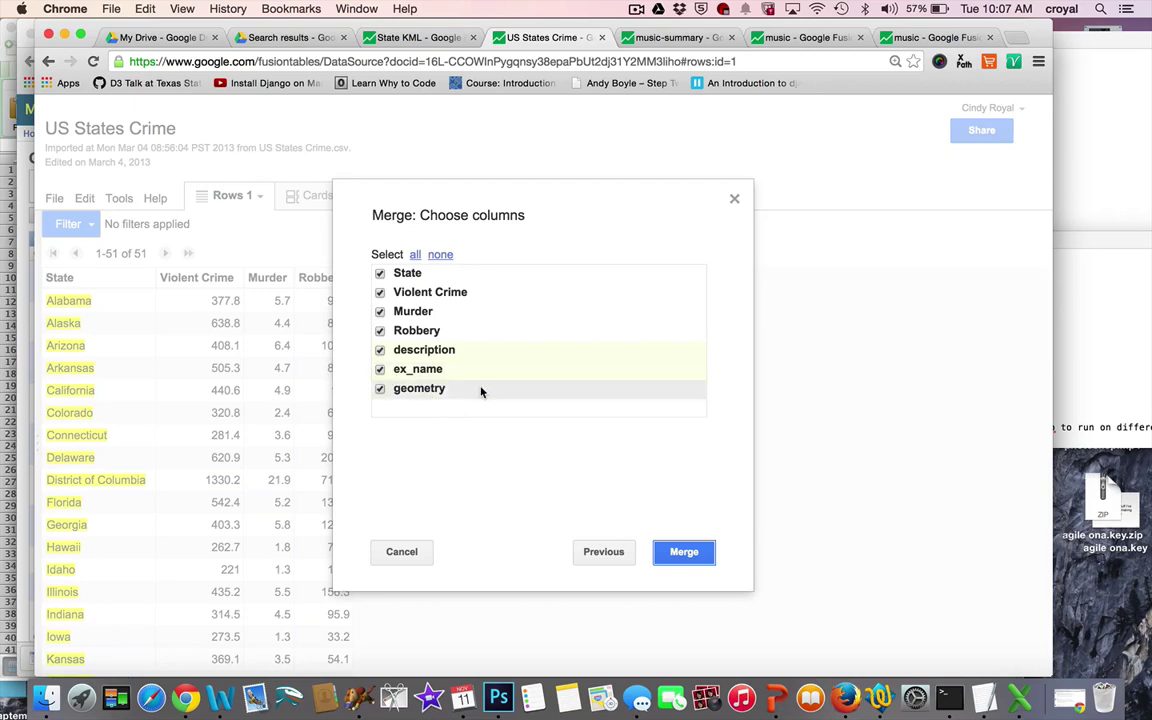
Merge the two tables with all columns kept, open the merged table, and look over its rows.
left_click(695, 556)
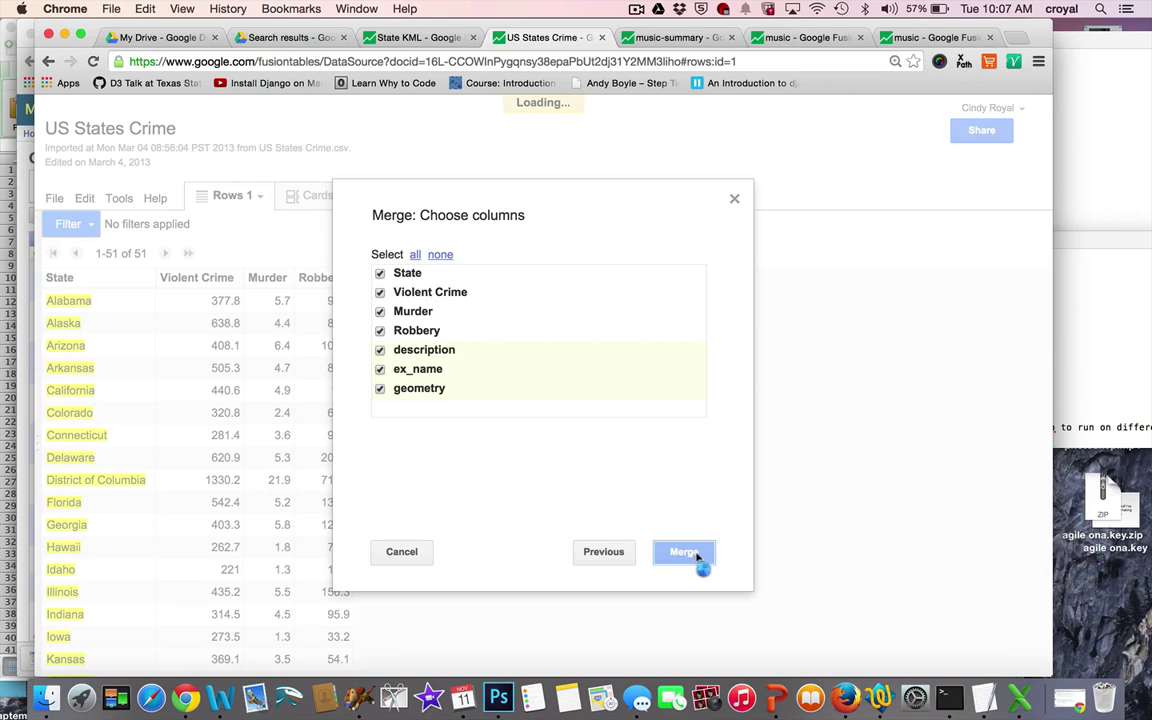
left_click(471, 433)
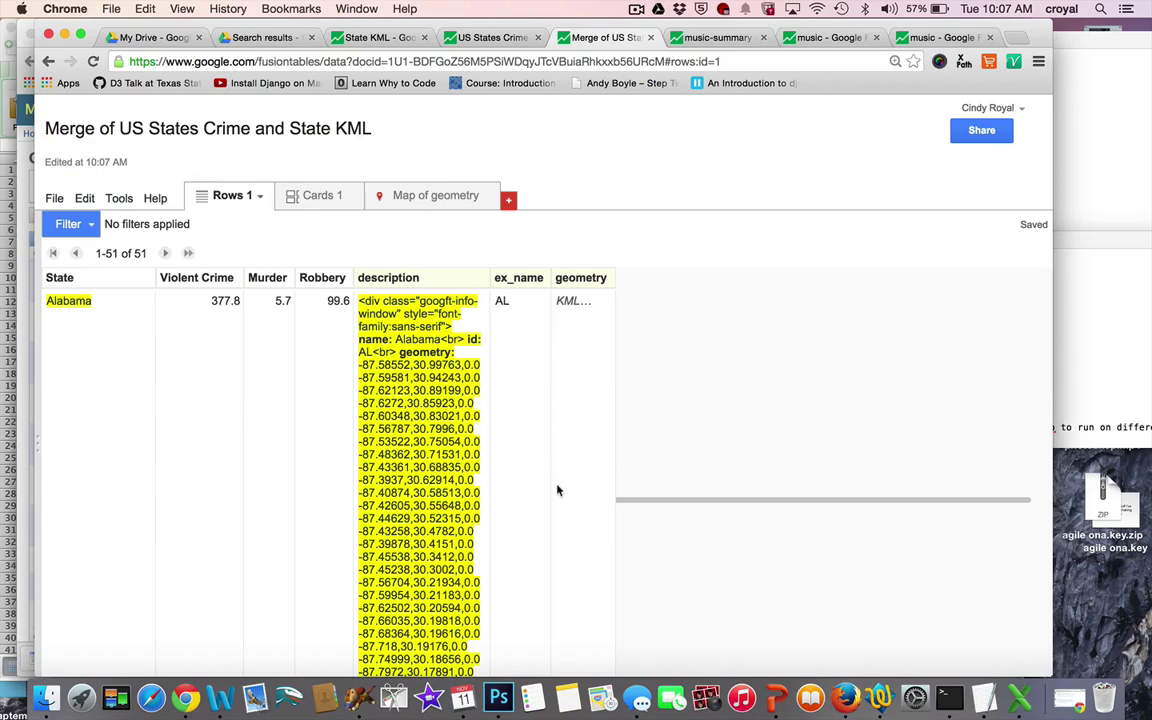
scroll(535, 514, "down", 5)
scroll(535, 514, "down", 5)
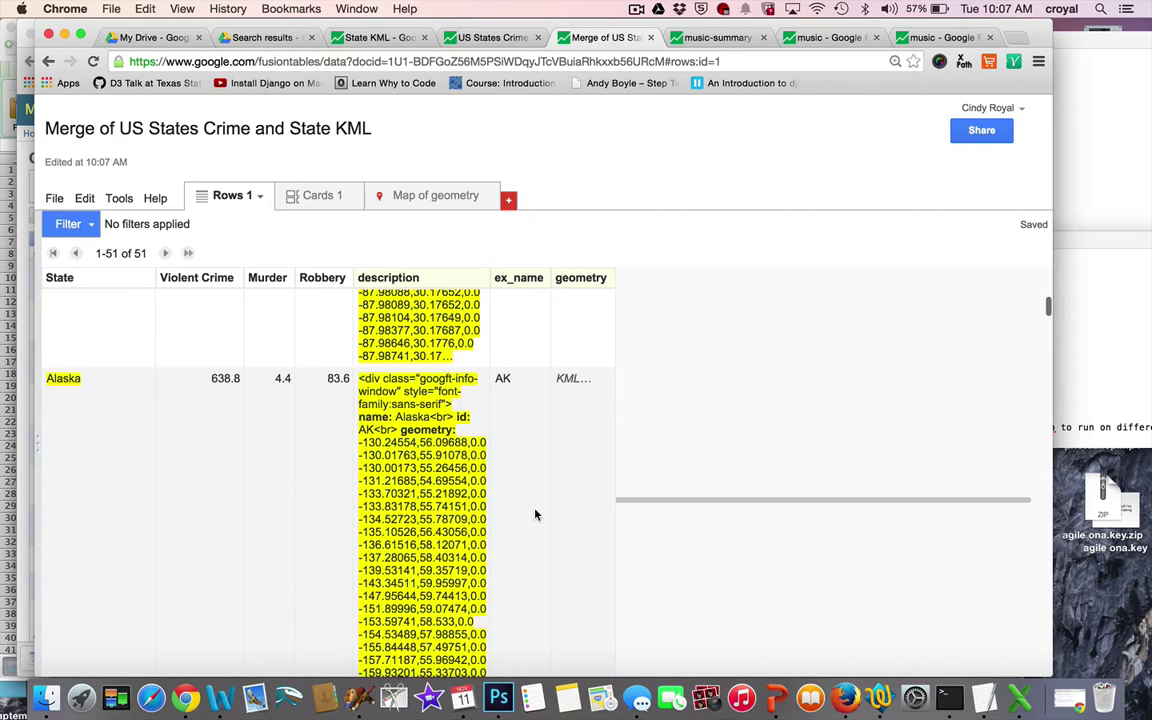
scroll(535, 514, "up", 10)
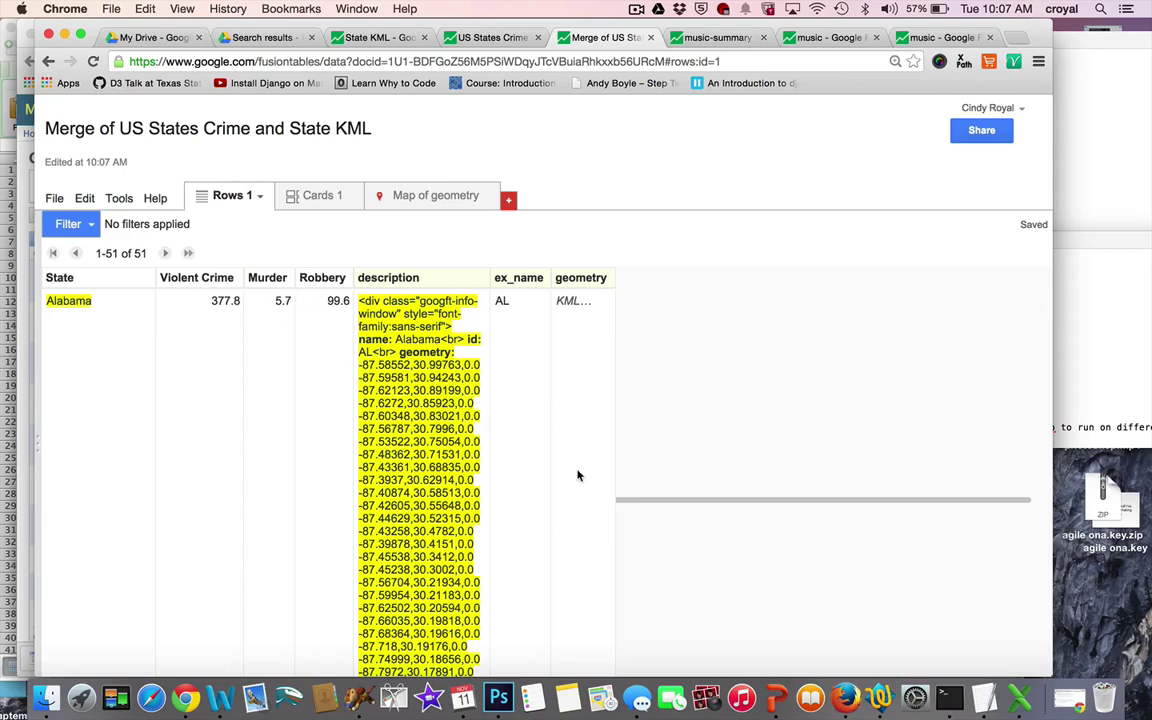
scroll(576, 473, "down", 15)
scroll(576, 473, "up", 20)
Add a map of the merged table and frame it on the contiguous United States.
left_click(509, 200)
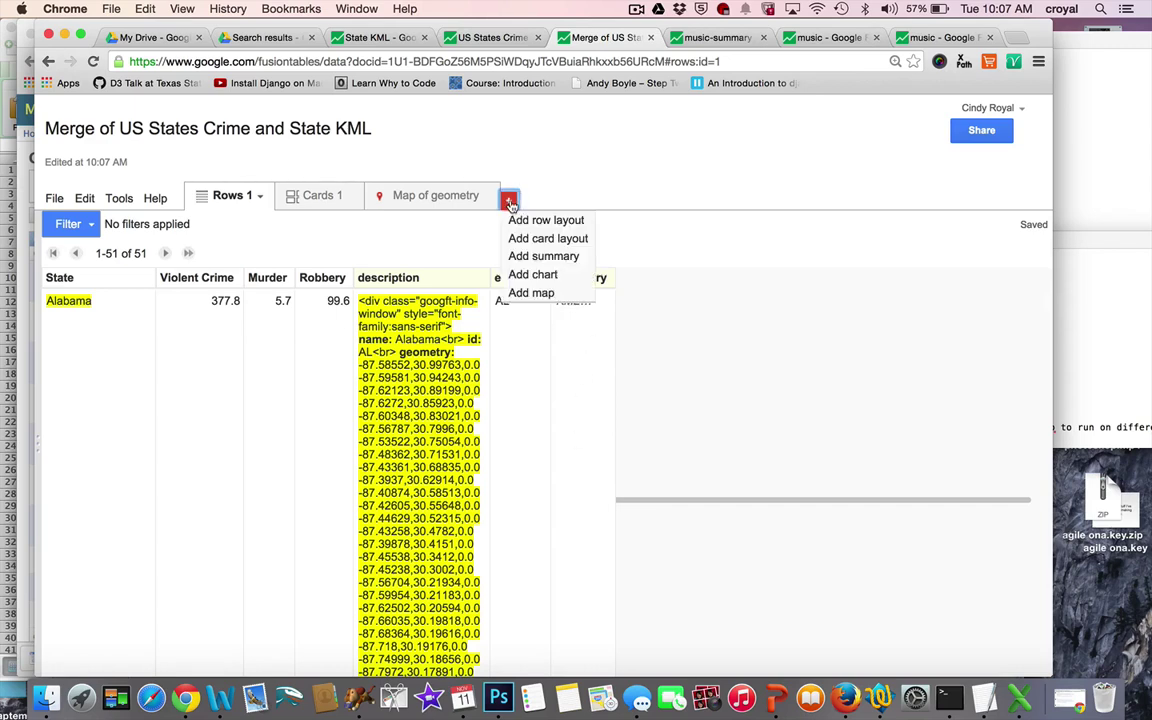
left_click(536, 294)
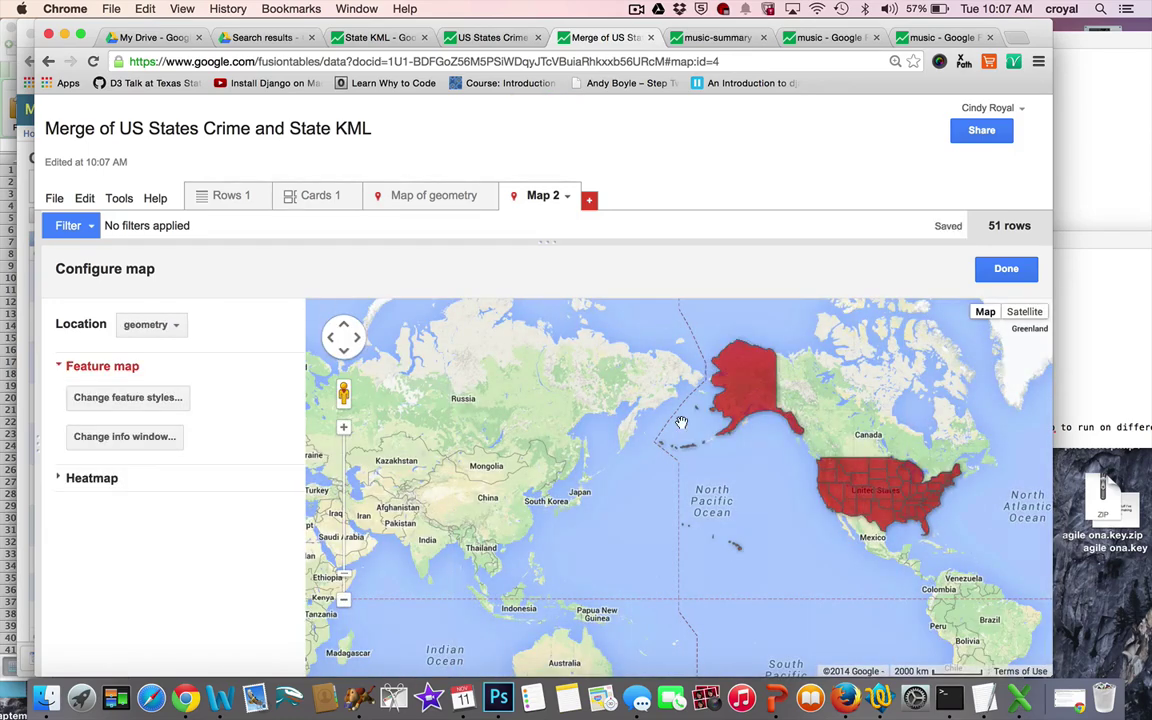
left_click_drag(801, 545, 516, 510)
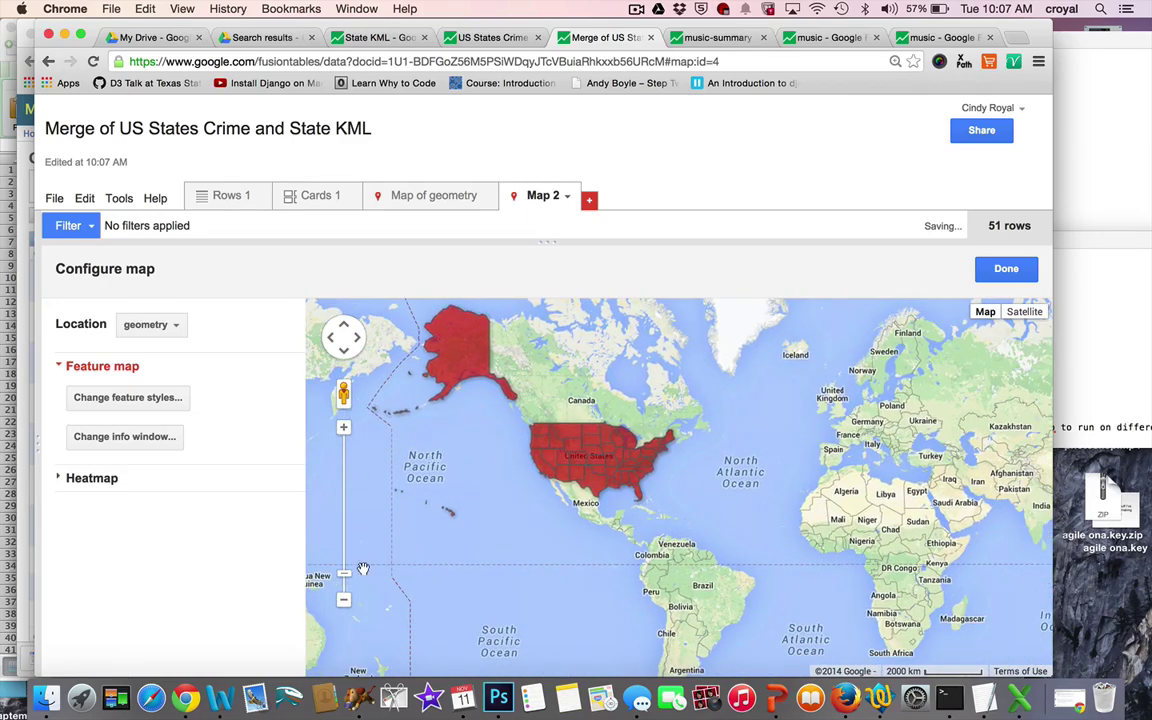
left_click(344, 428)
left_click_drag(374, 445, 448, 537)
left_click(344, 427)
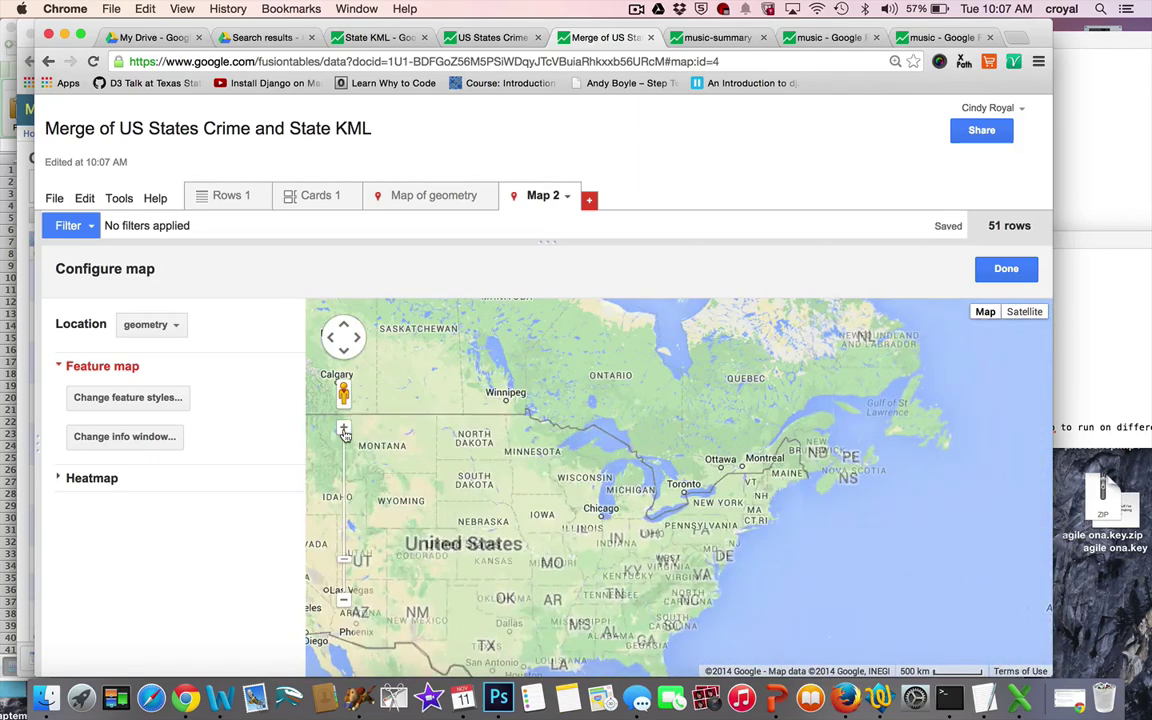
left_click_drag(531, 363, 641, 313)
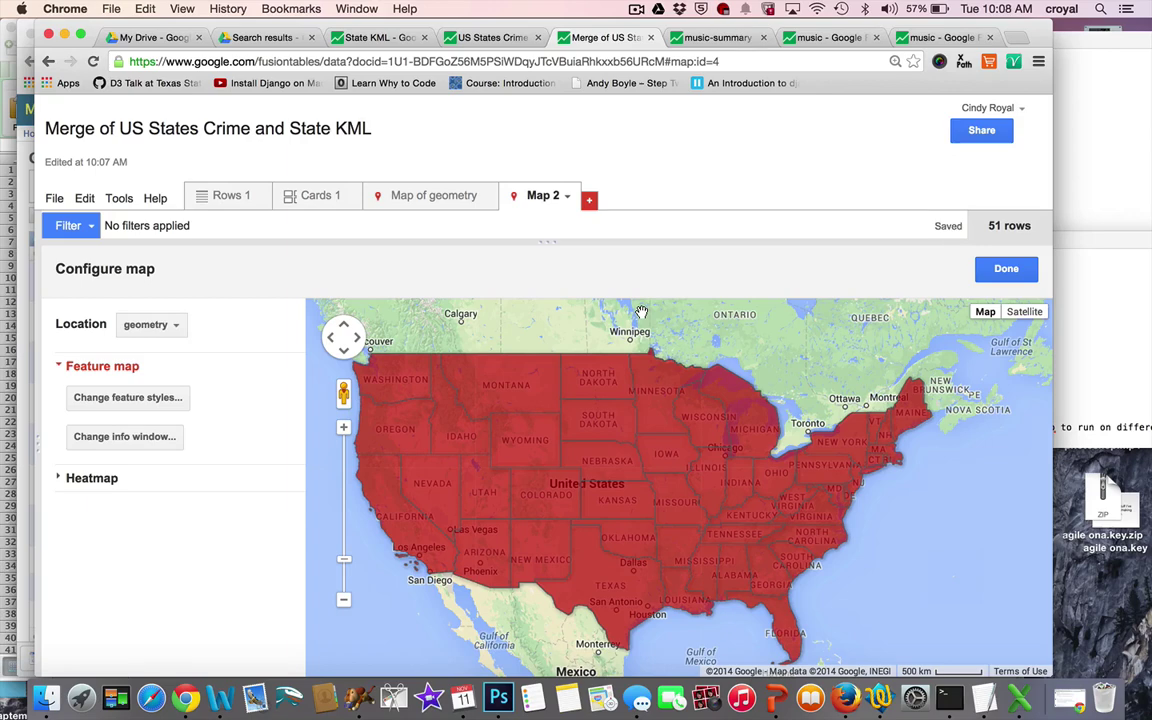
Set the map's polygon fill to a gradient on the Violent Crime column, using that column's full range of 122 to 1330.2.
left_click(144, 405)
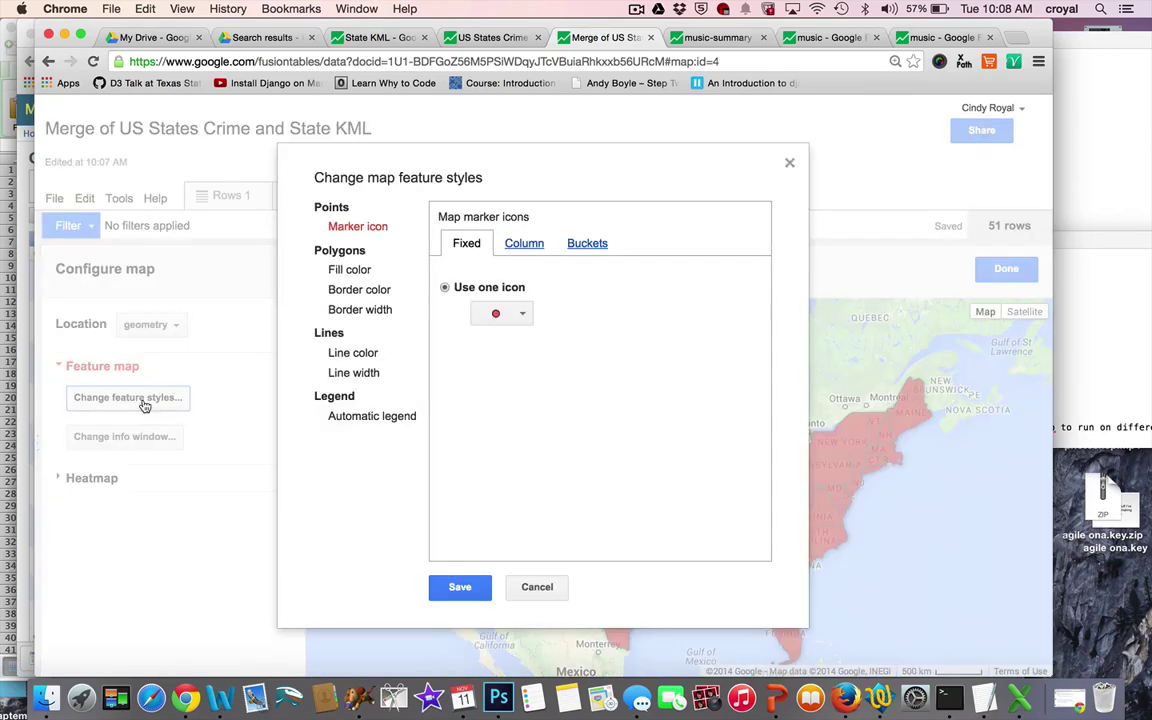
left_click(351, 276)
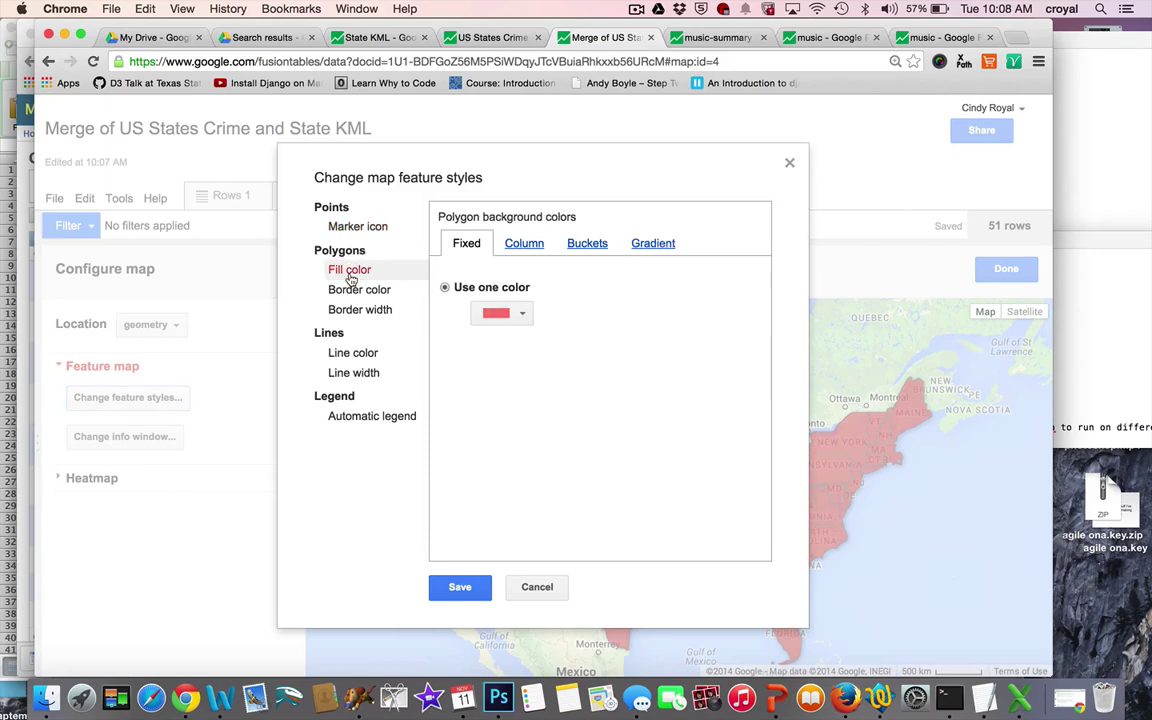
left_click(659, 245)
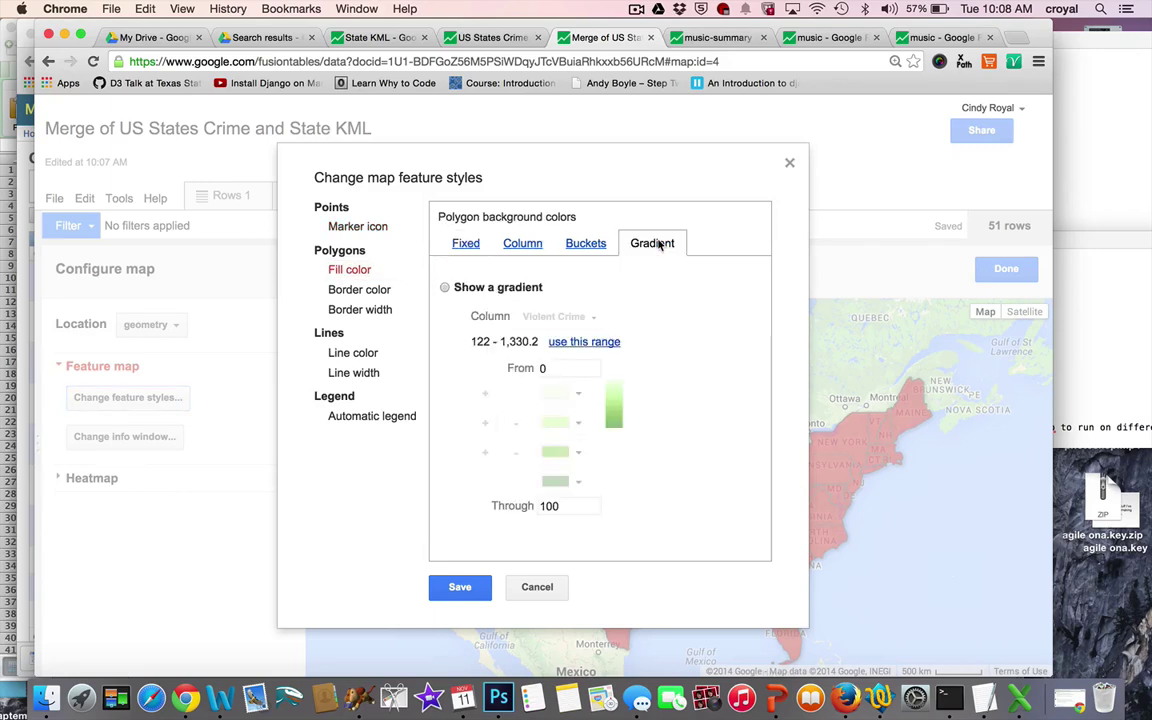
left_click(445, 288)
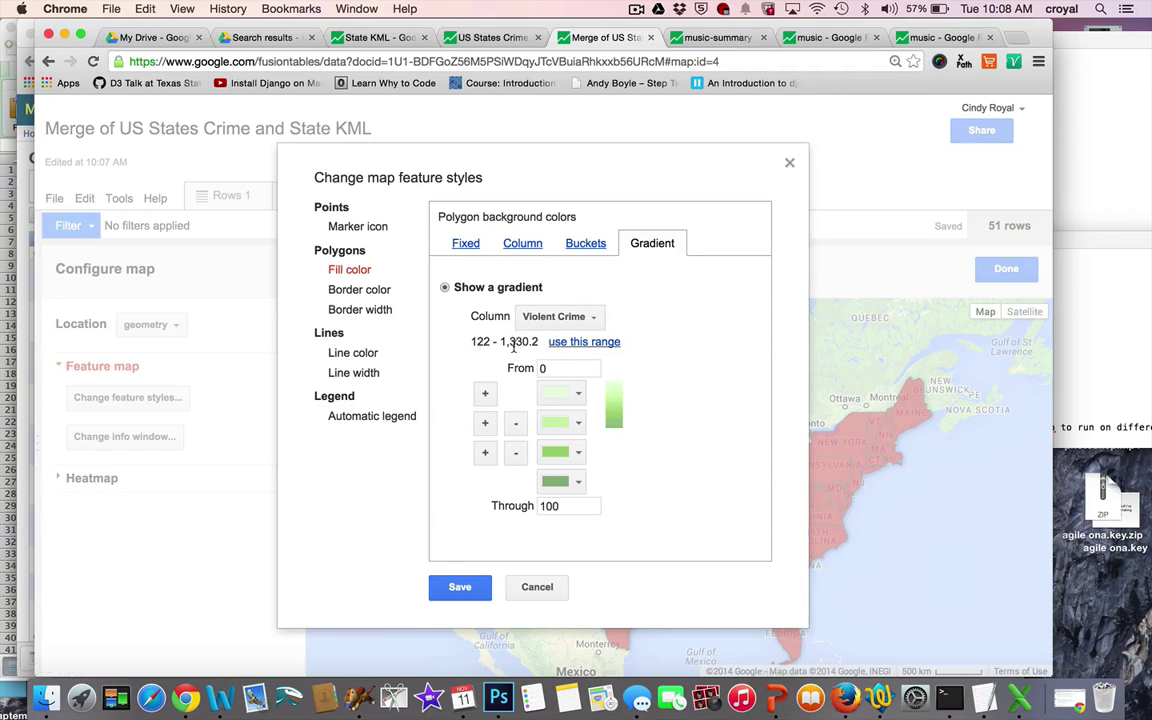
left_click(590, 342)
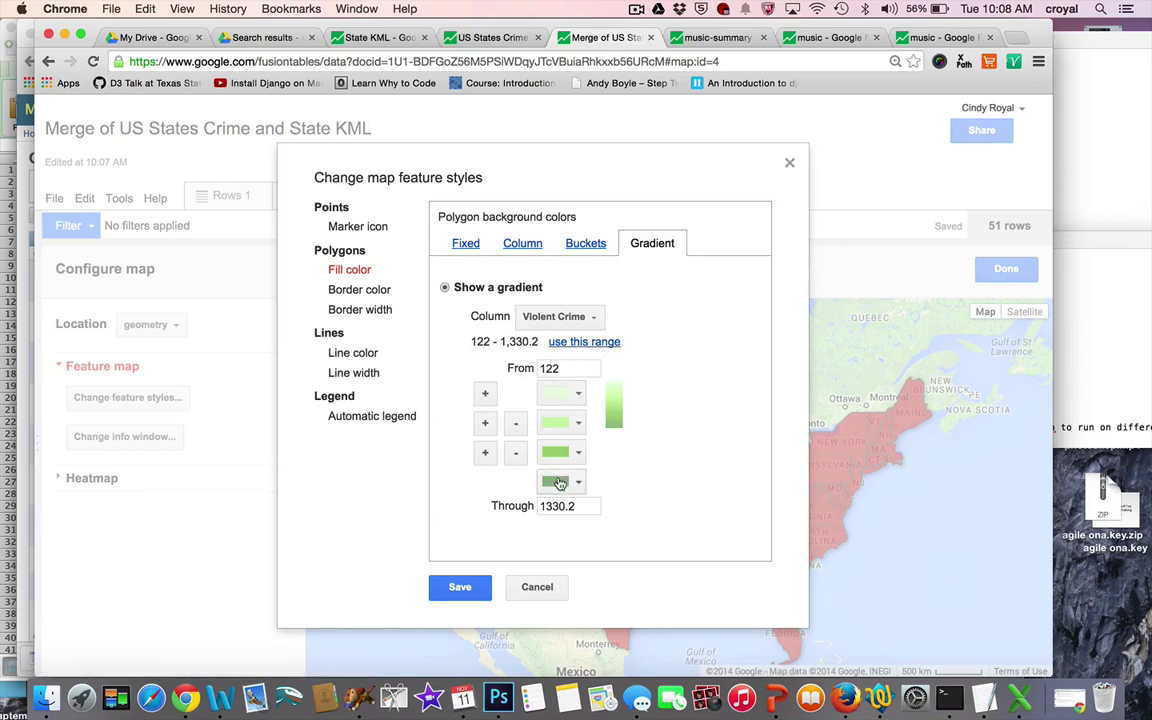
Add a fifth colour to the polygon fill gradient and save the feature styles.
left_click(483, 455)
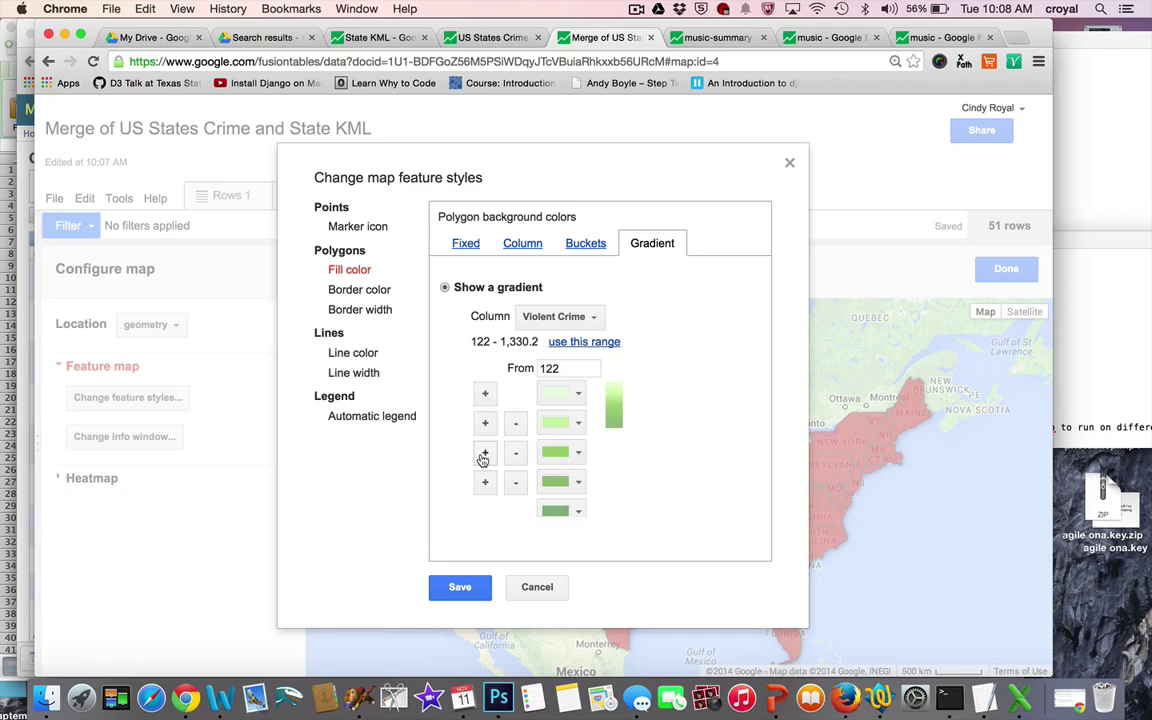
scroll(668, 481, "down", 2)
scroll(668, 481, "up", 2)
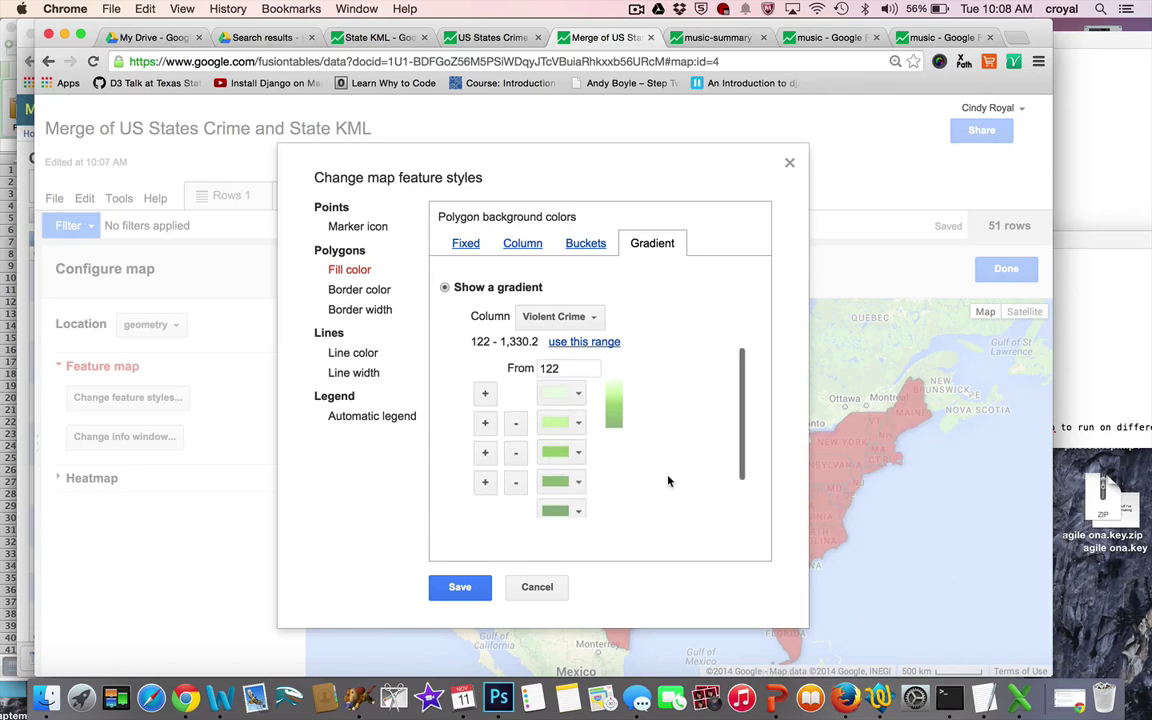
scroll(668, 481, "down", 2)
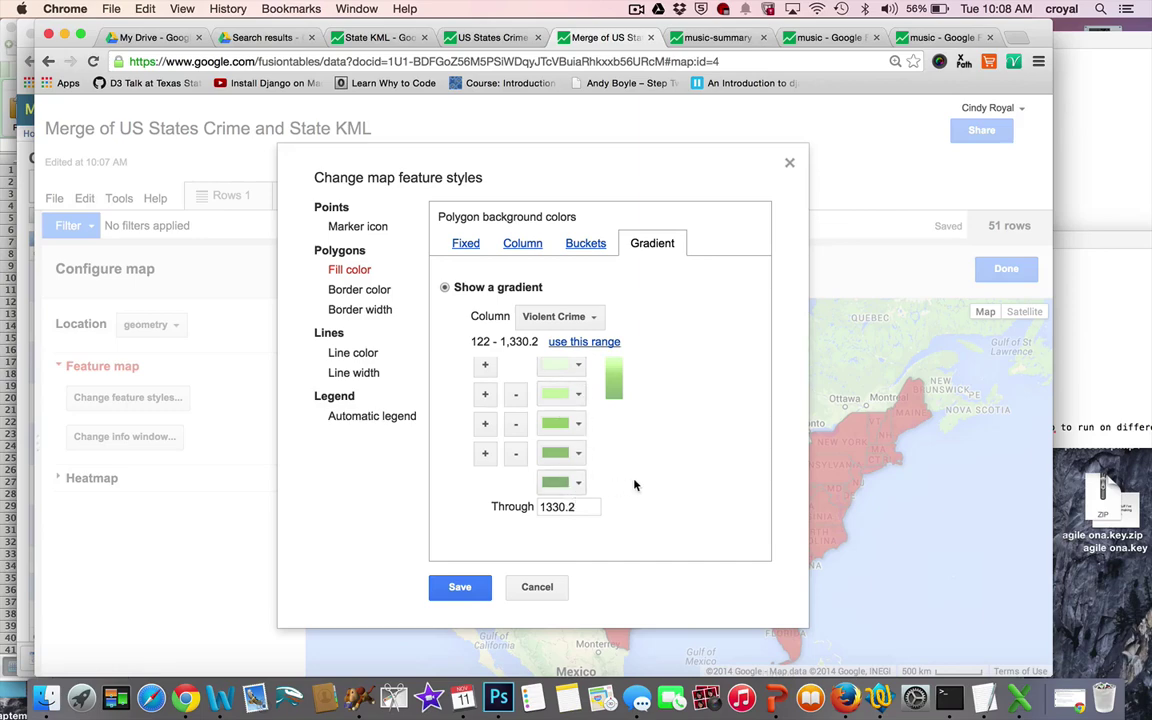
left_click(458, 588)
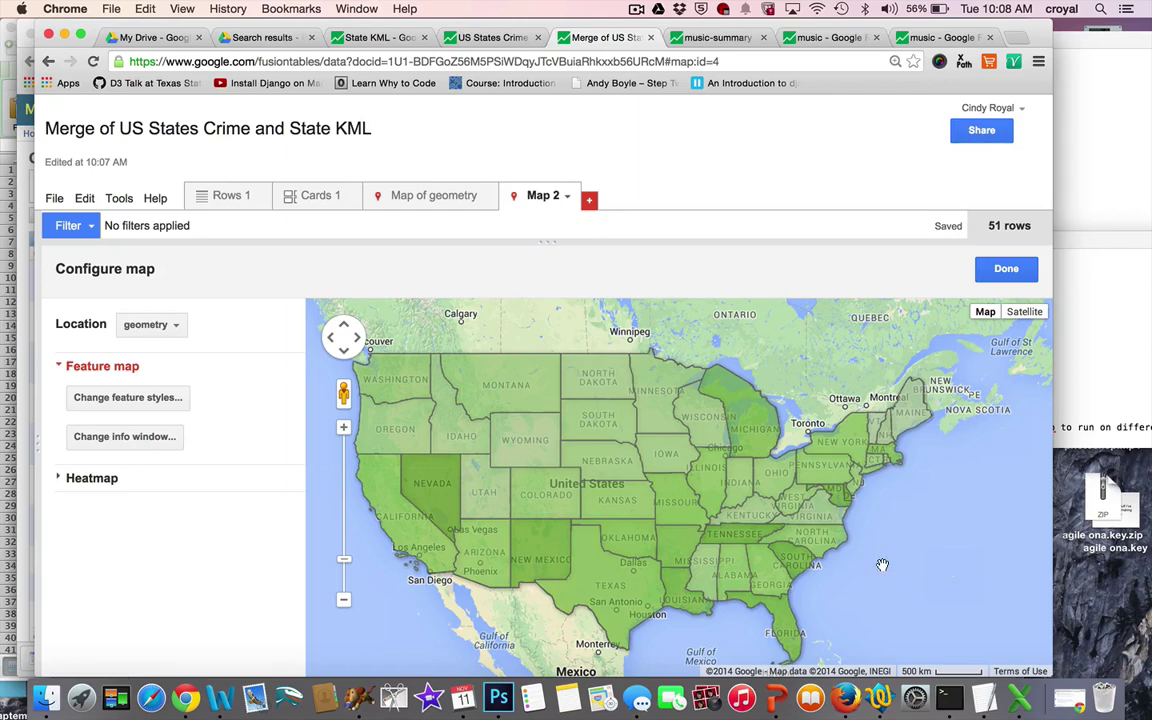
Examine the map's publishing options, including the link, embed code and the HTML and JavaScript code, and close them.
left_click(119, 199)
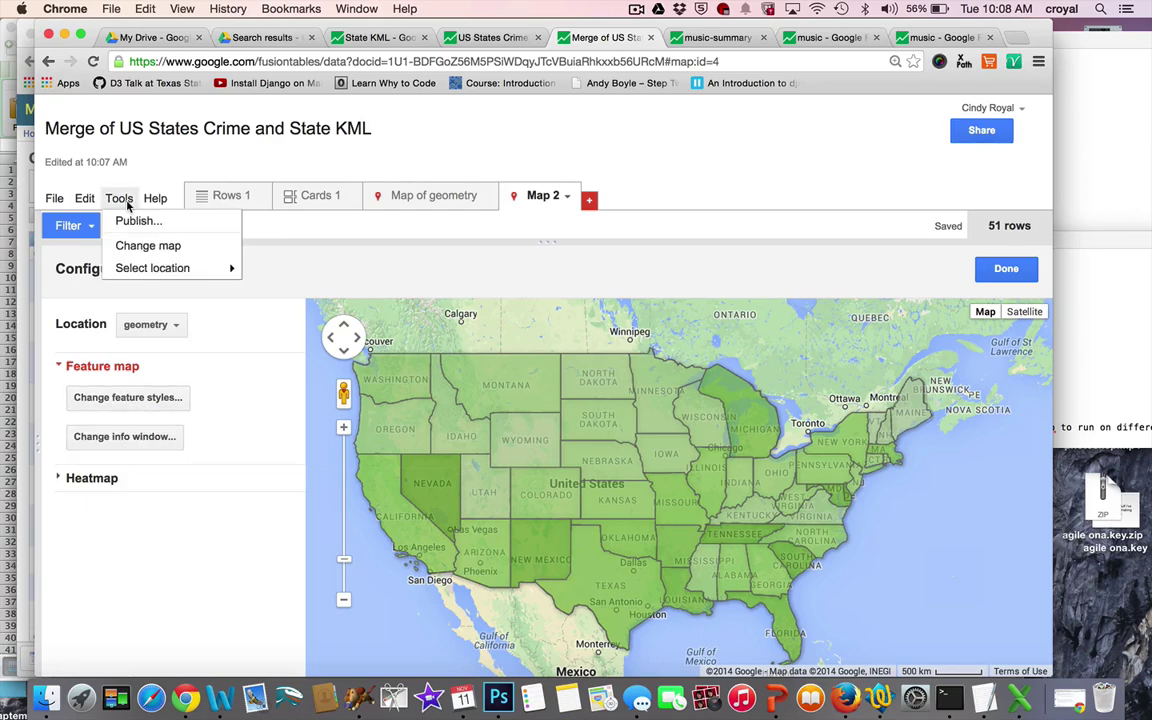
left_click(130, 221)
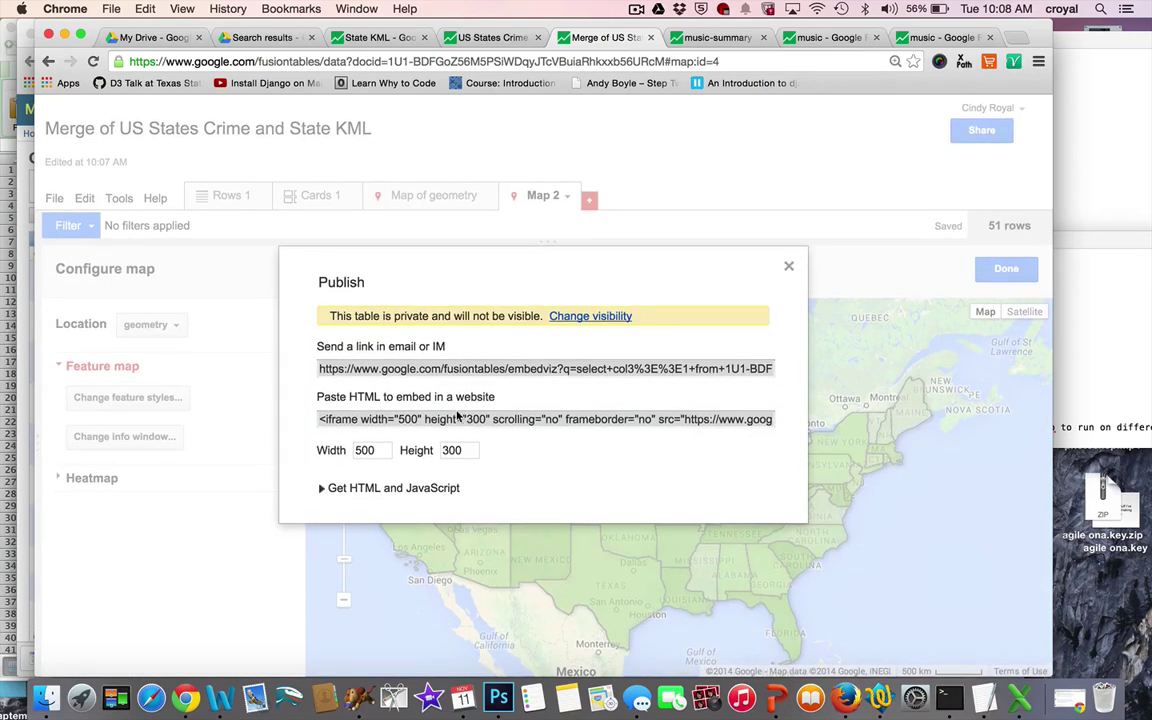
left_click(325, 487)
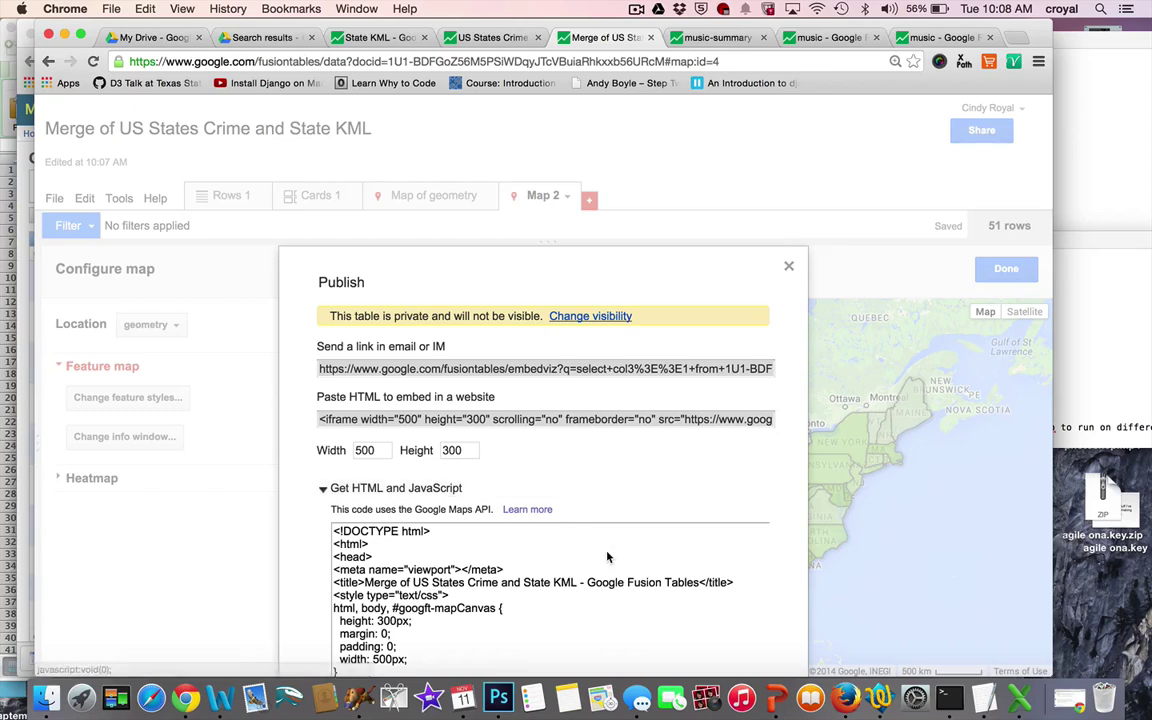
scroll(607, 557, "down", 15)
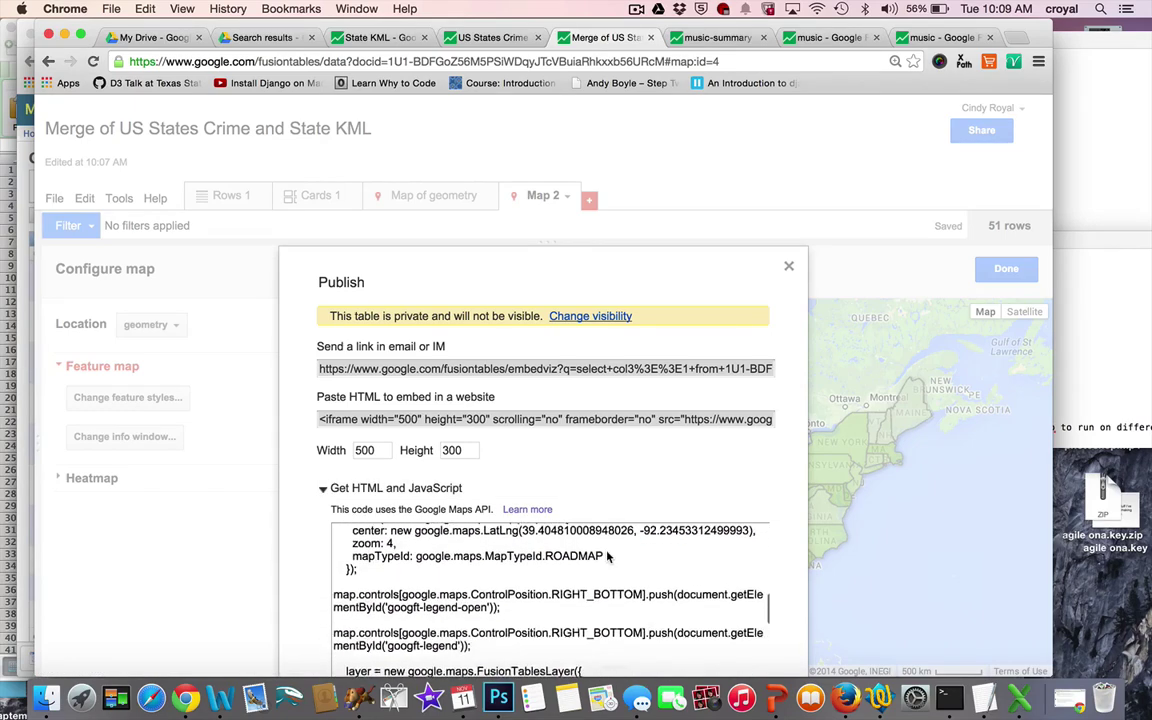
scroll(607, 557, "down", 5)
scroll(605, 495, "up", 20)
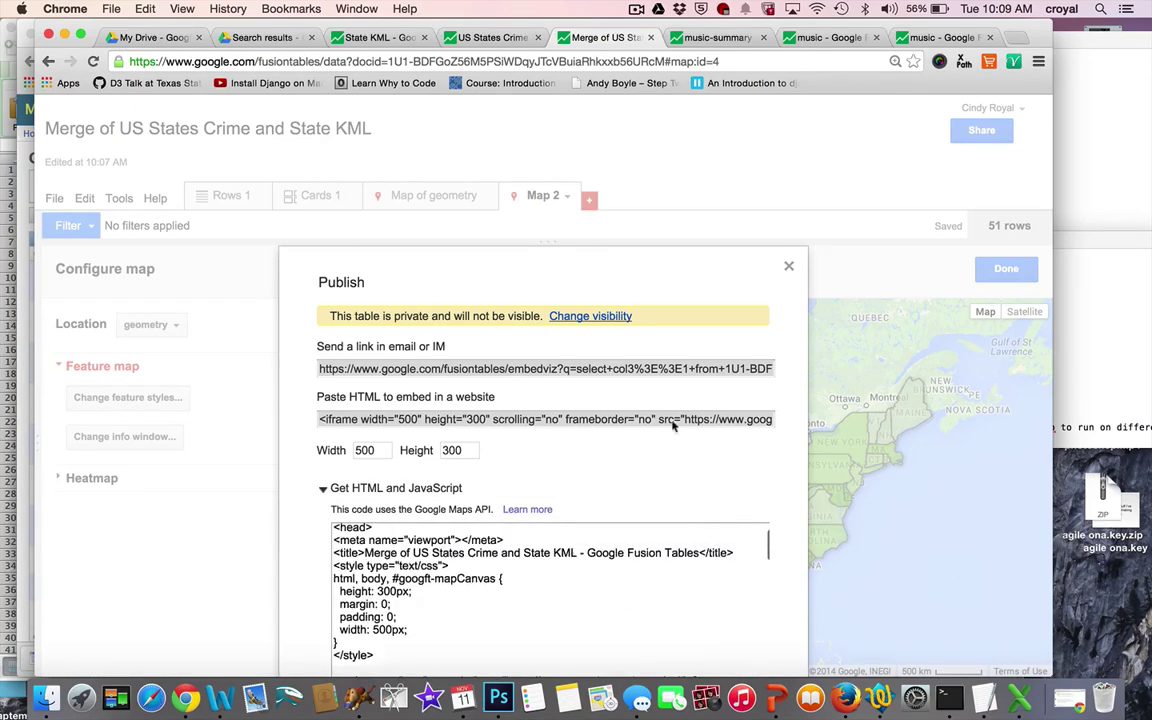
left_click(789, 269)
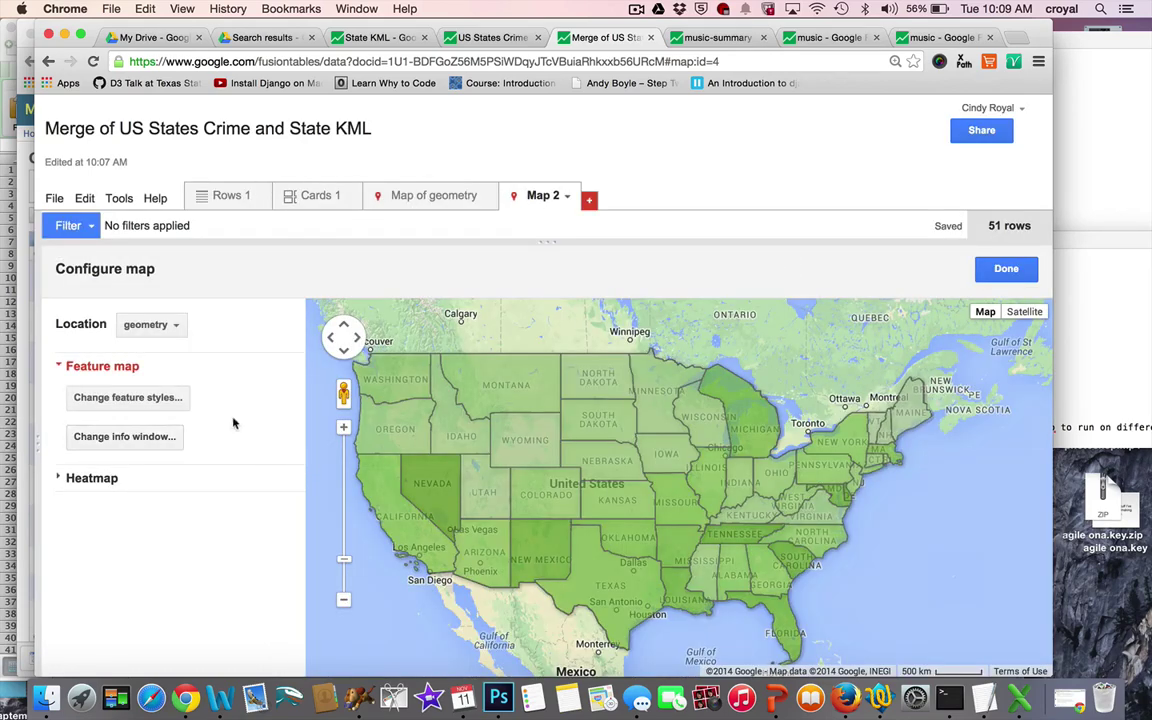
Look at the Buckets options for the polygon fill colour, cancel the style changes, and return to the table's rows.
left_click(148, 398)
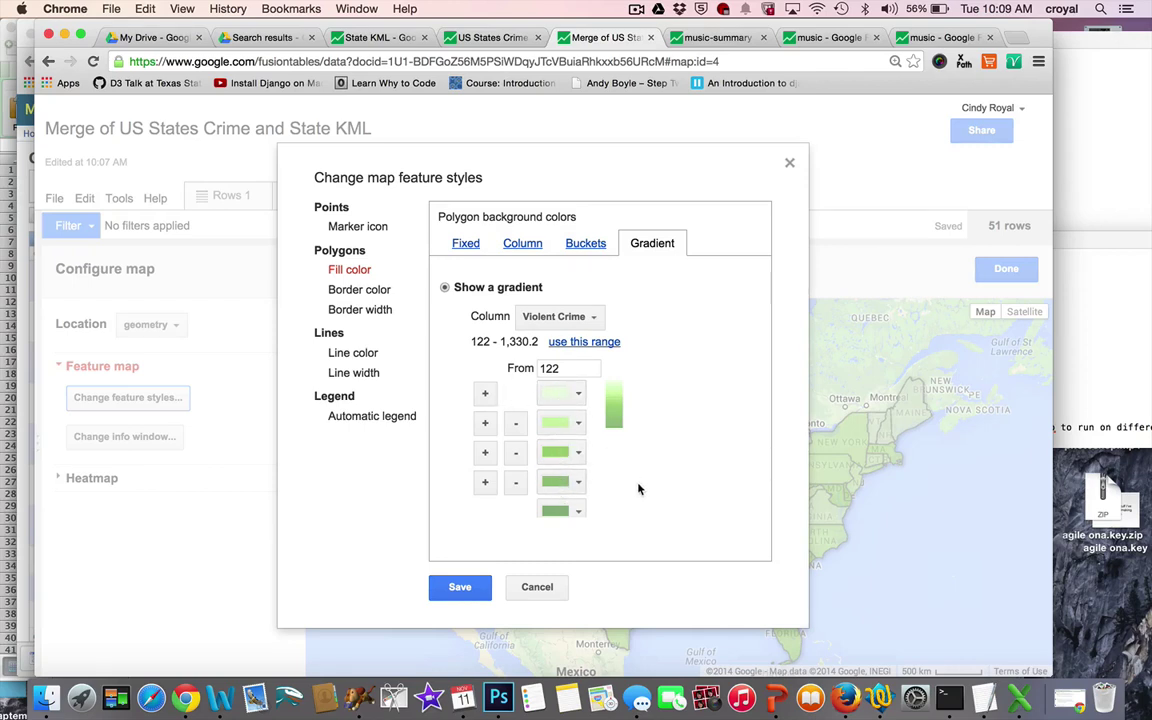
left_click(586, 245)
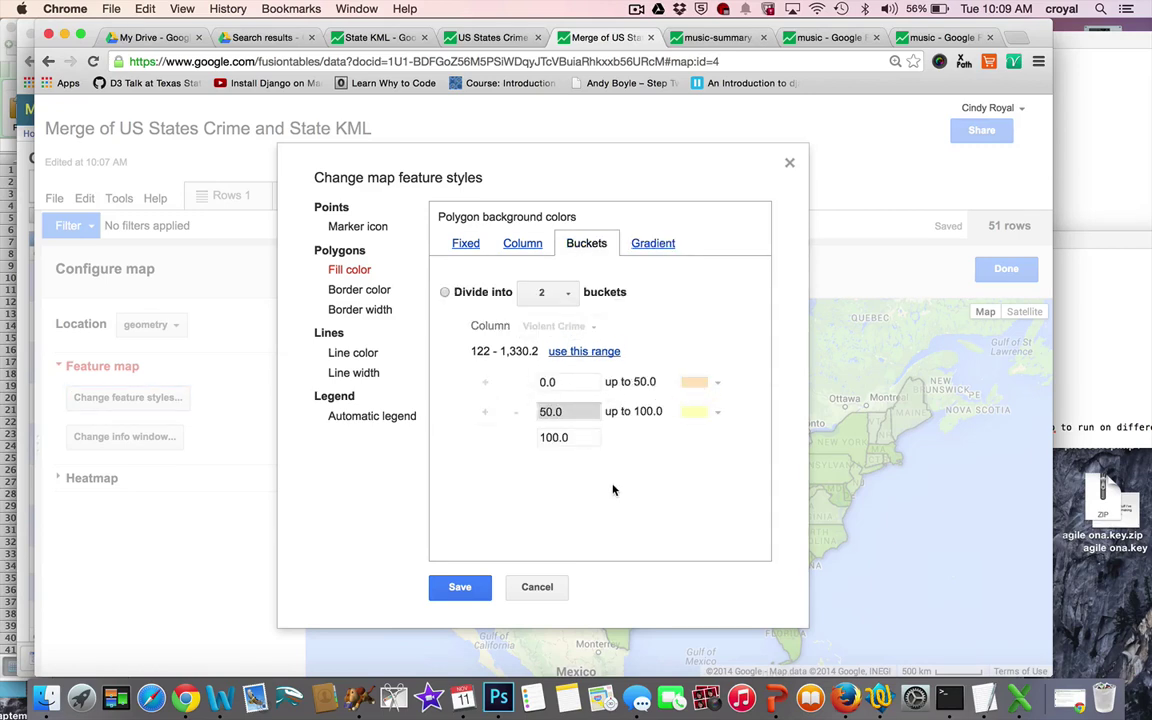
left_click(536, 589)
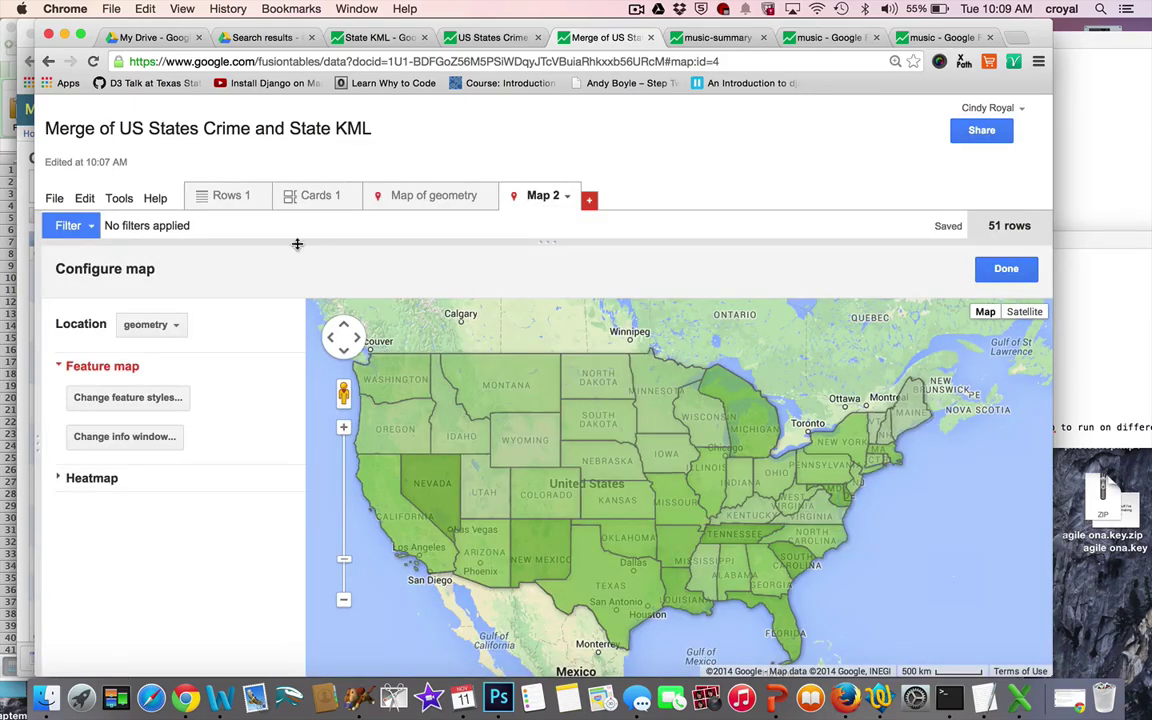
left_click(231, 196)
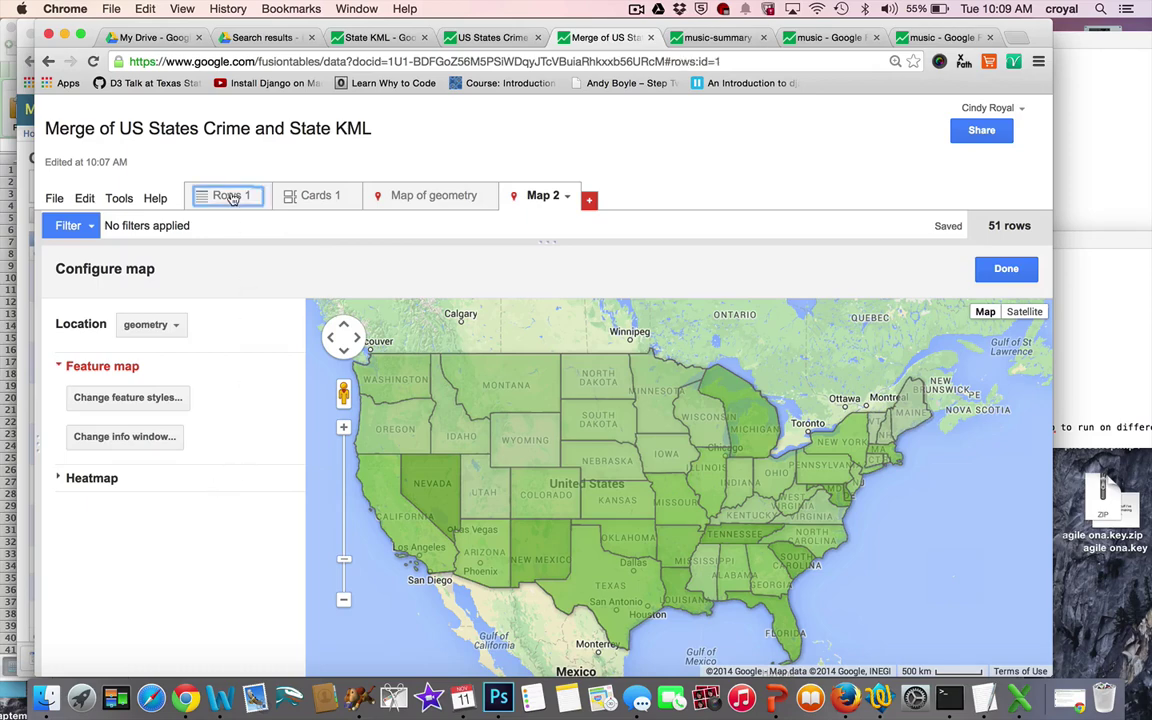